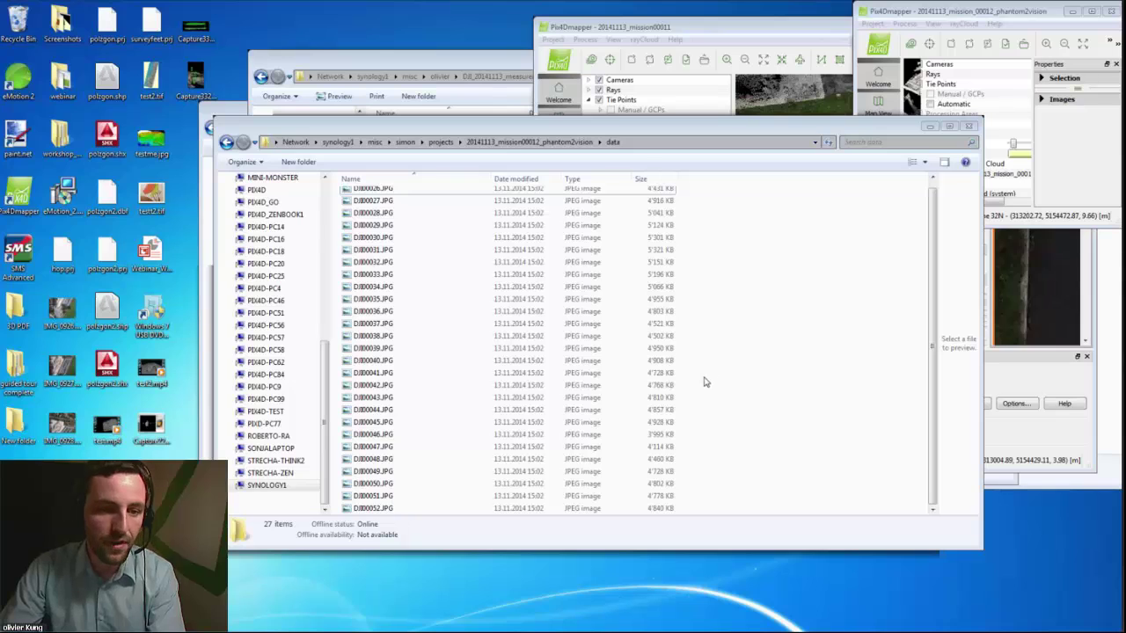
- Launch Pix4Dmapper and log in to the Pix4D account by entering the account password
scroll(704, 380, up, 1)
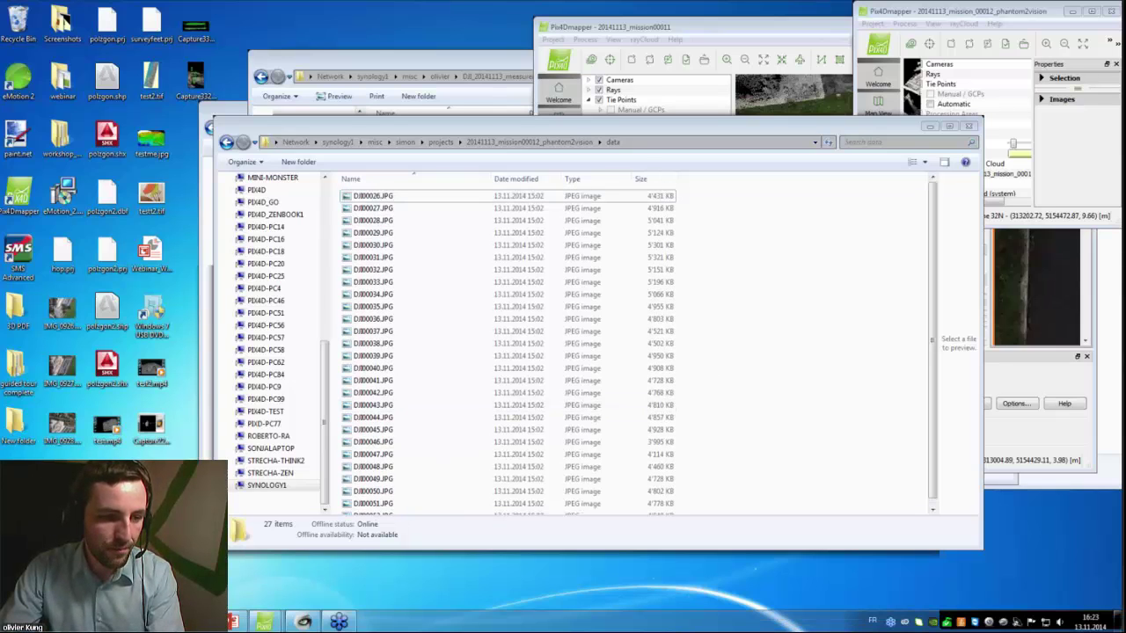
key(super)
key(super)
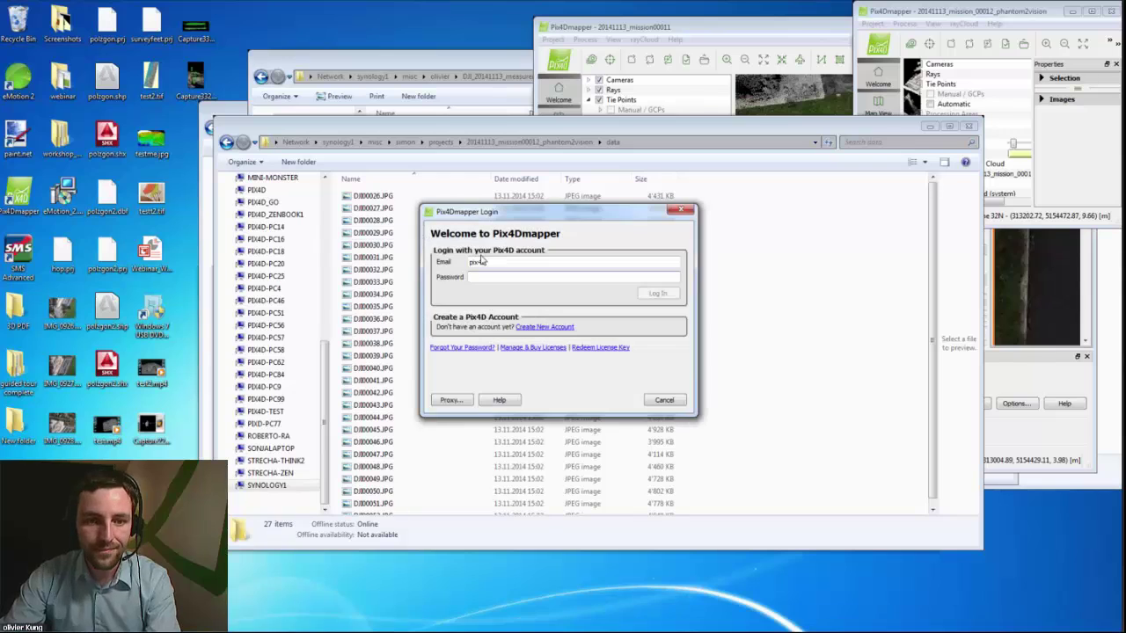
text(********)
key(Return)
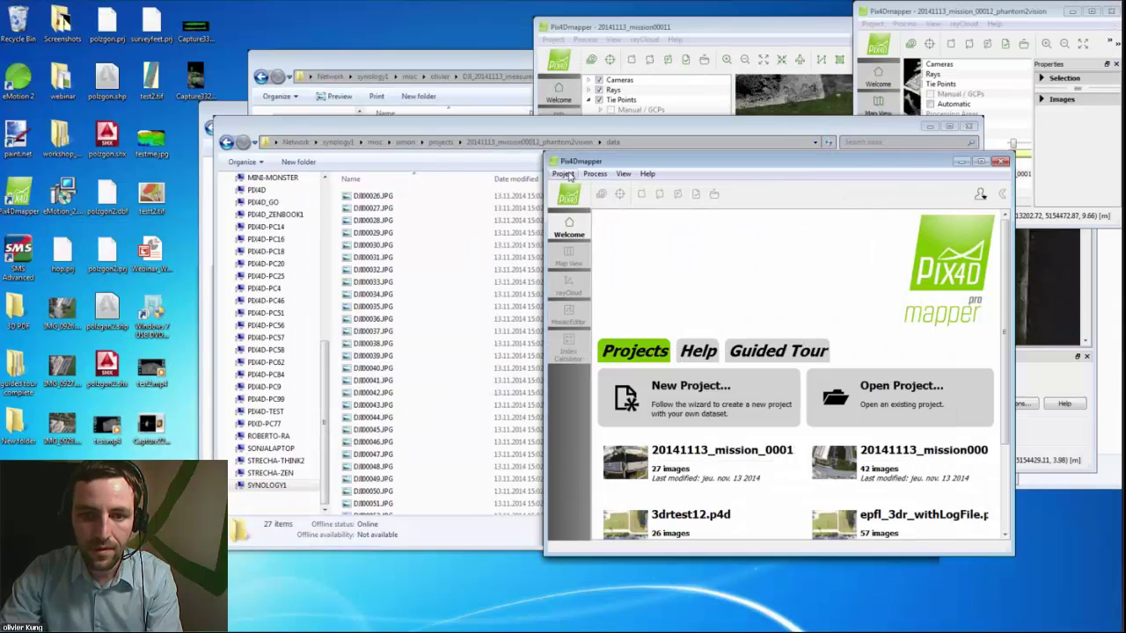
- Start a new Aerial Nadir project named djivision in D:/webinar and continue to the image selection
key(ctrl+n)
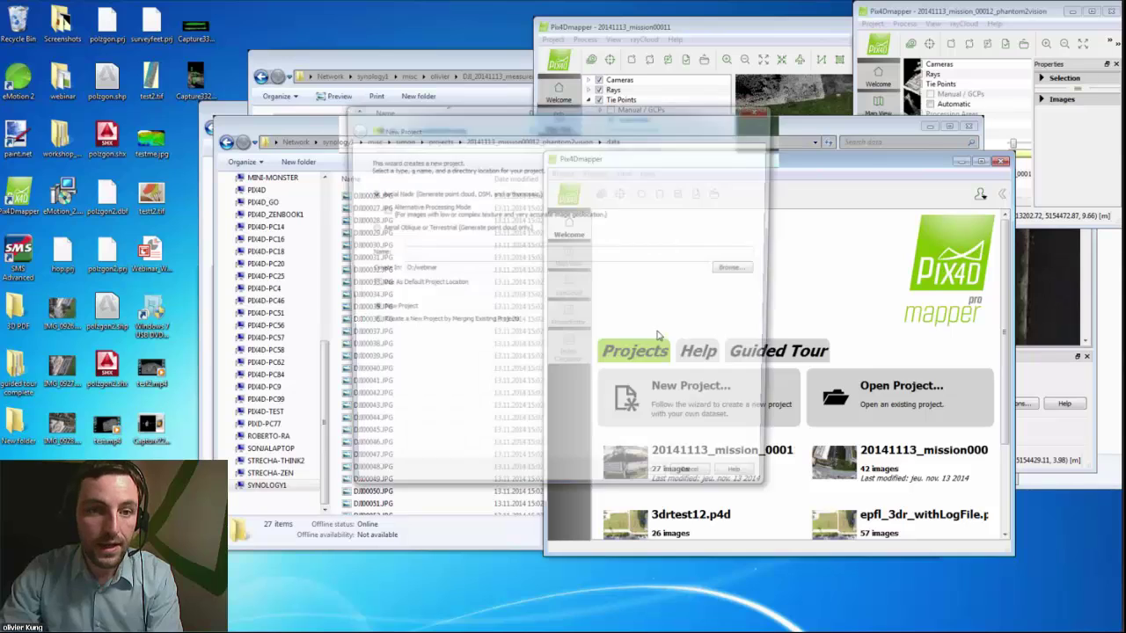
click(515, 264)
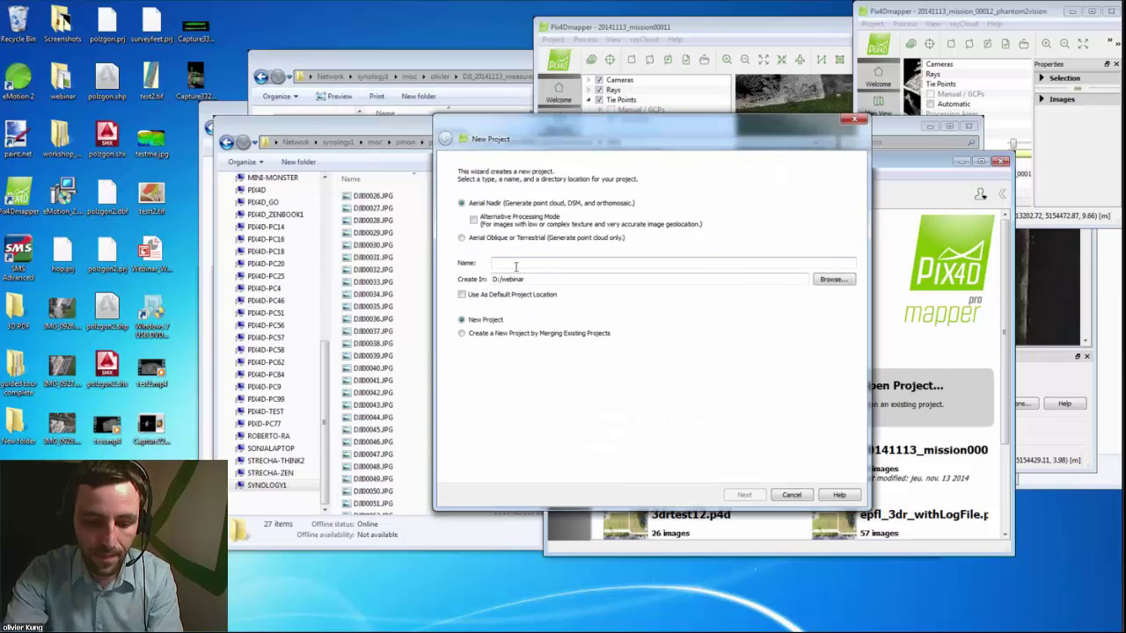
text(dji)
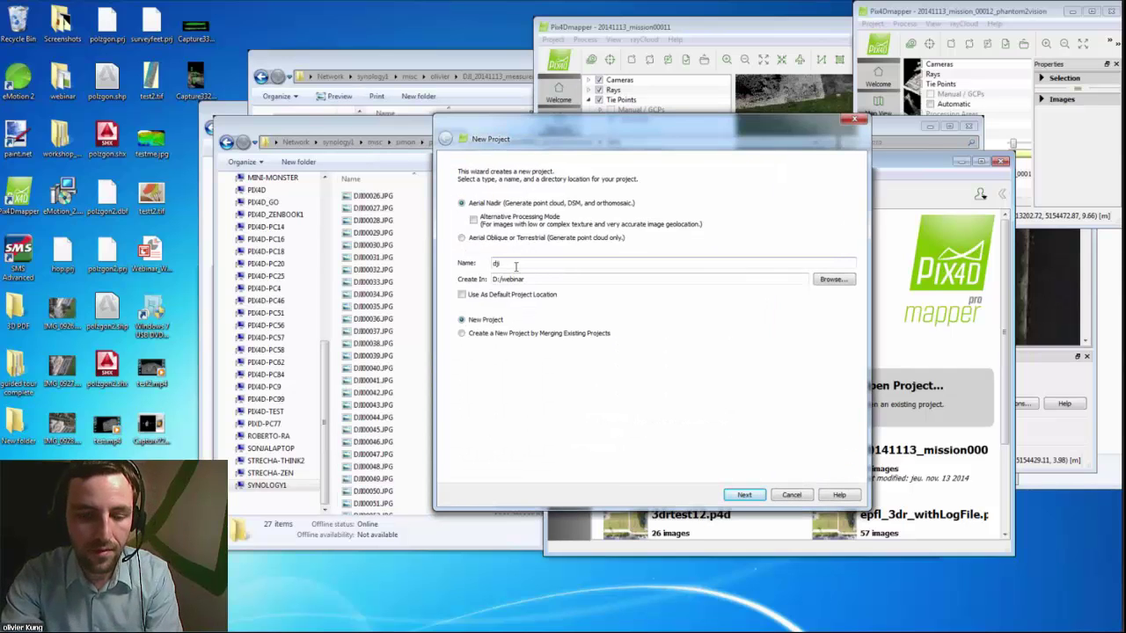
text(vision)
text(_)
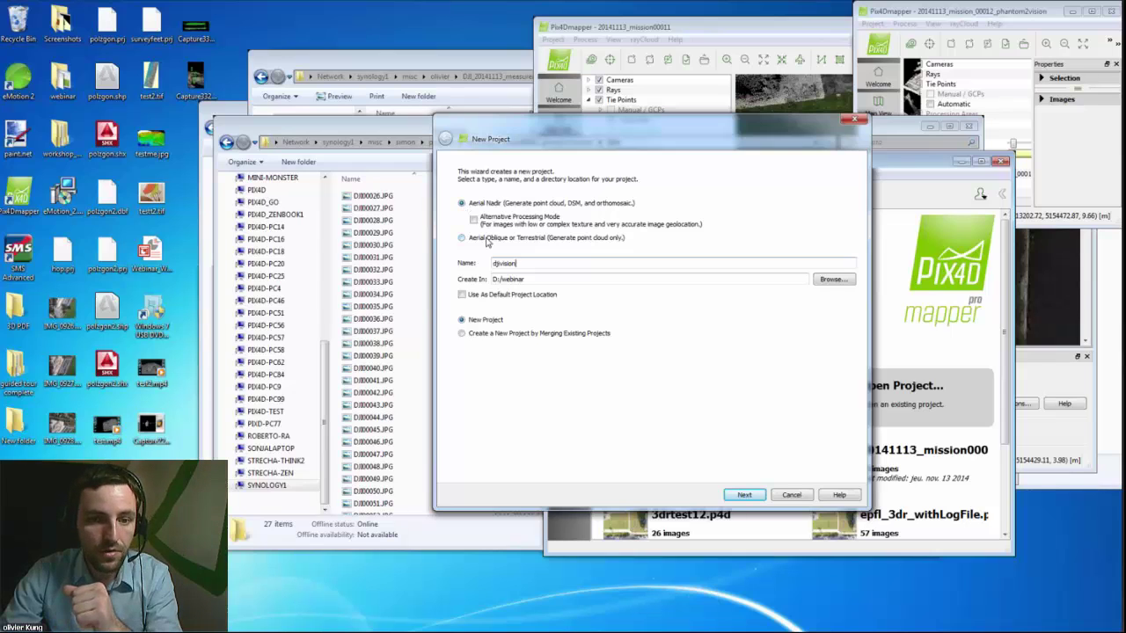
click(486, 239)
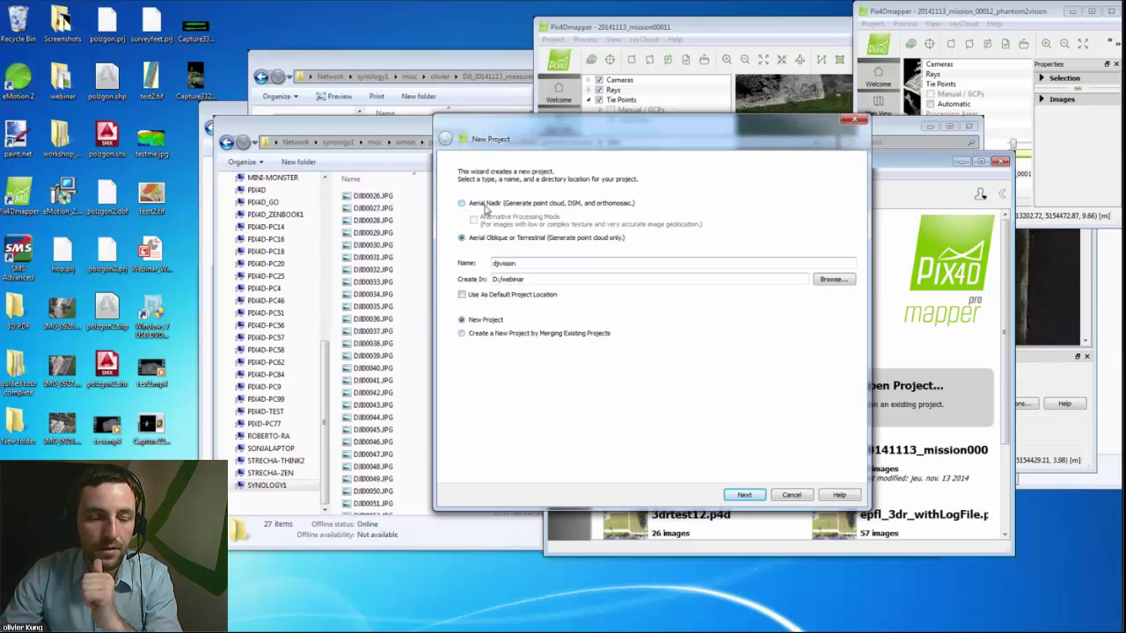
click(484, 206)
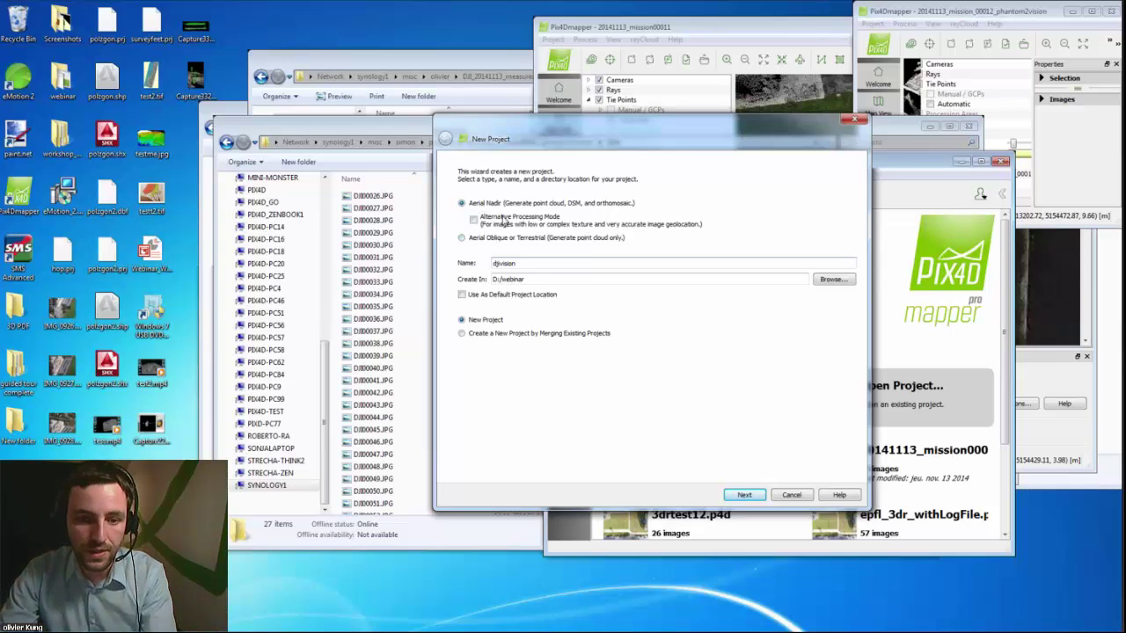
click(742, 495)
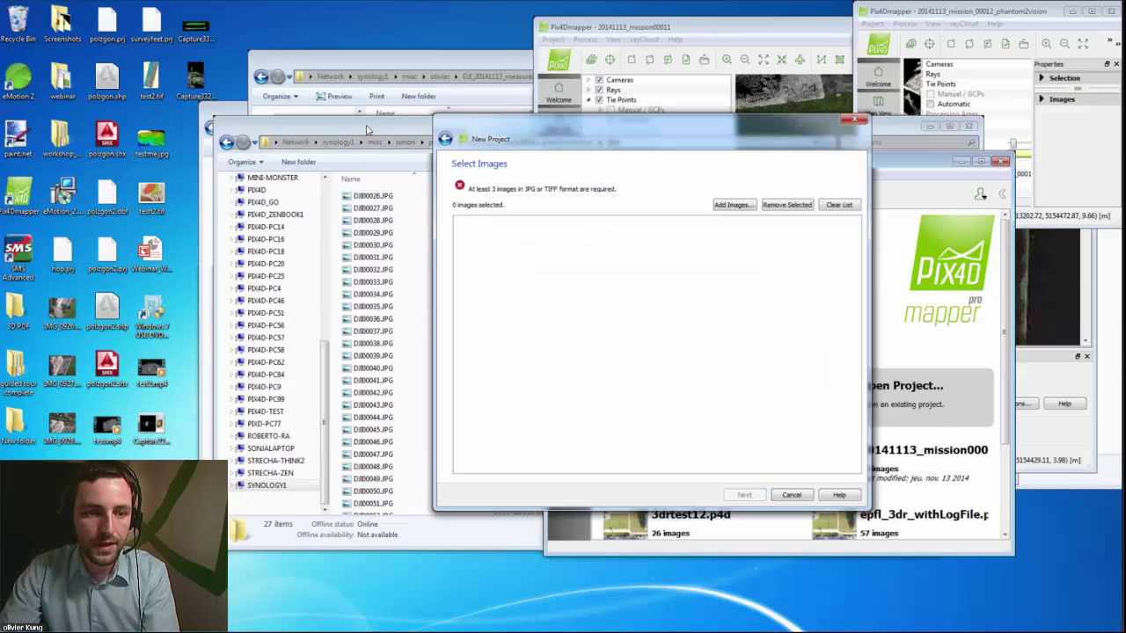
- Add all JPG images from the 20141113_mission00012_phantom2vision data folder to the project and continue to the image properties
drag(368, 130, 274, 148)
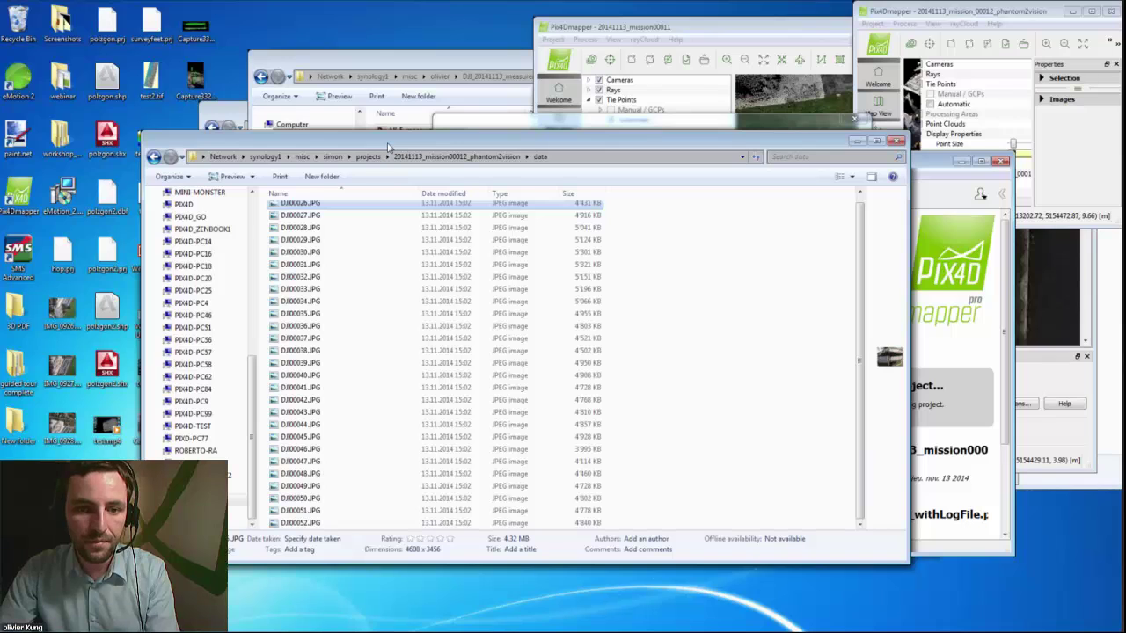
drag(388, 143, 833, 123)
key(ctrl+a)
drag(757, 262, 525, 251)
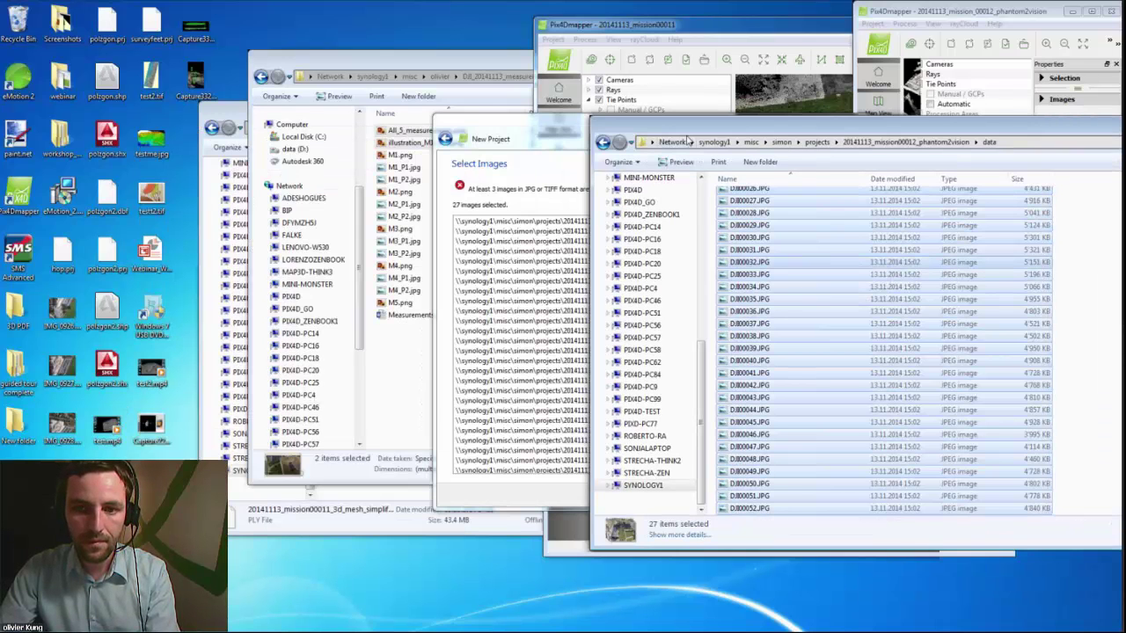
drag(687, 136, 177, 228)
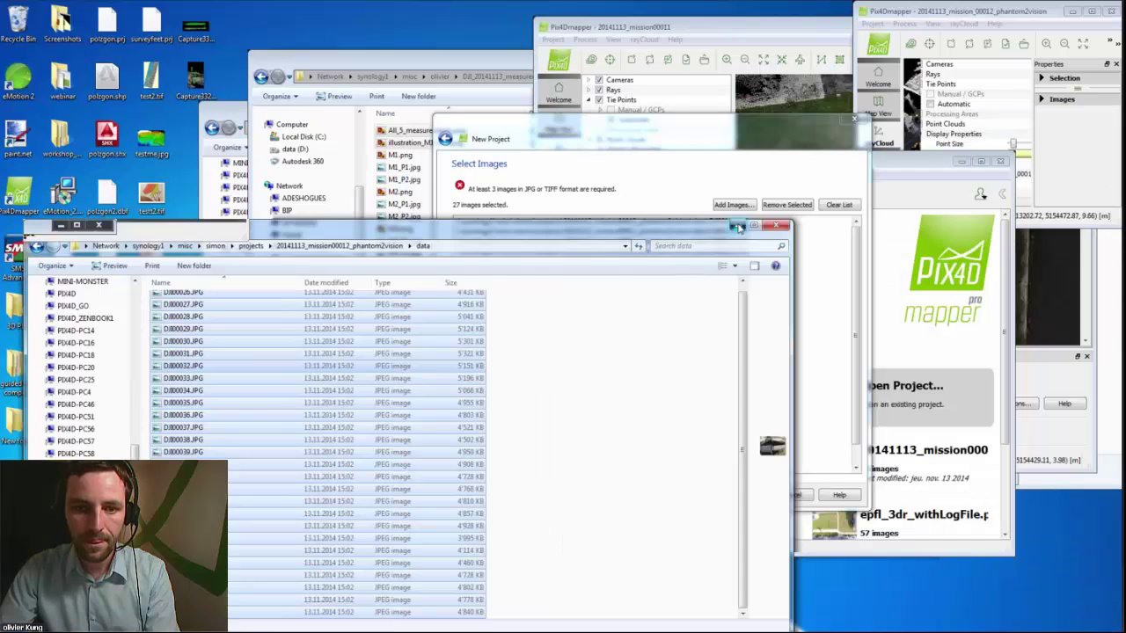
click(739, 228)
click(744, 495)
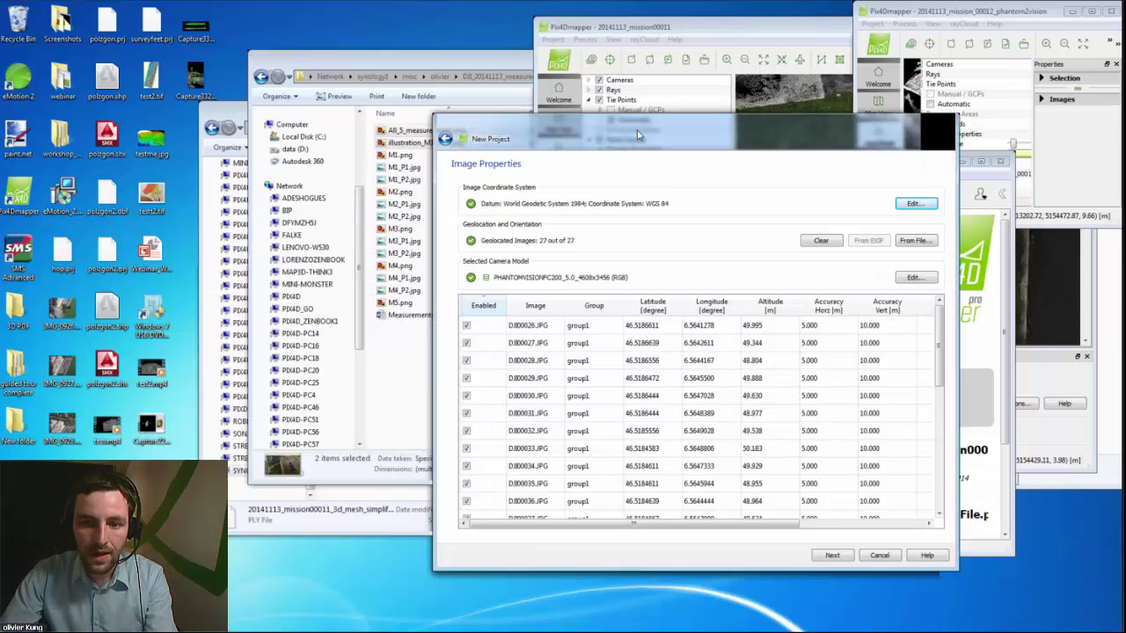
- Accept the WGS 84 image properties and the detected camera model, and finish creating the project
drag(637, 130, 401, 77)
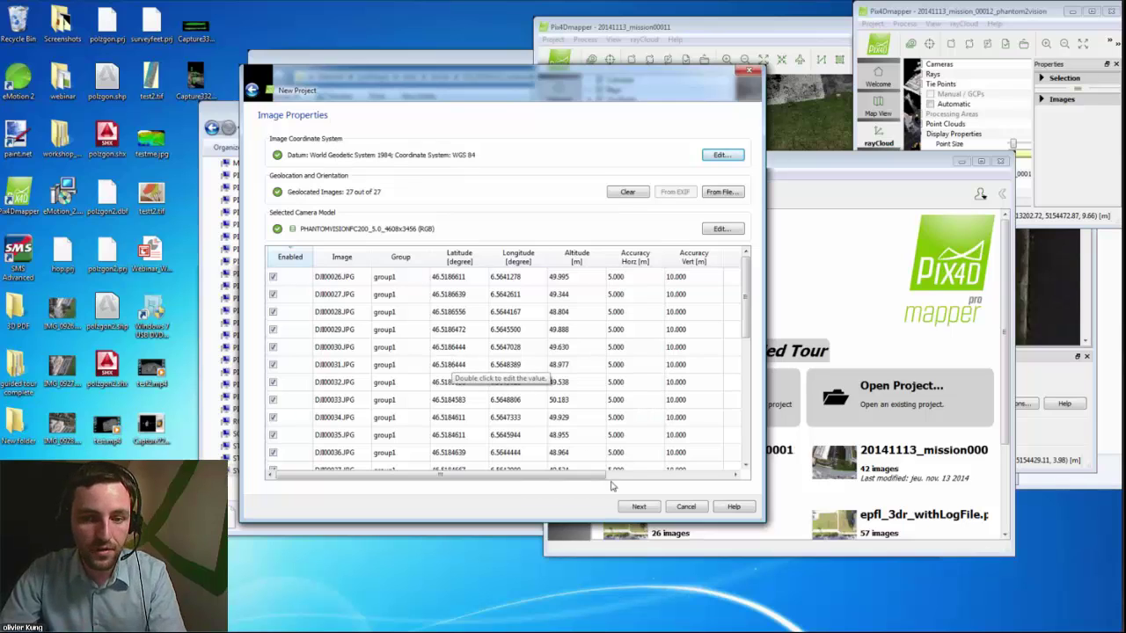
click(635, 507)
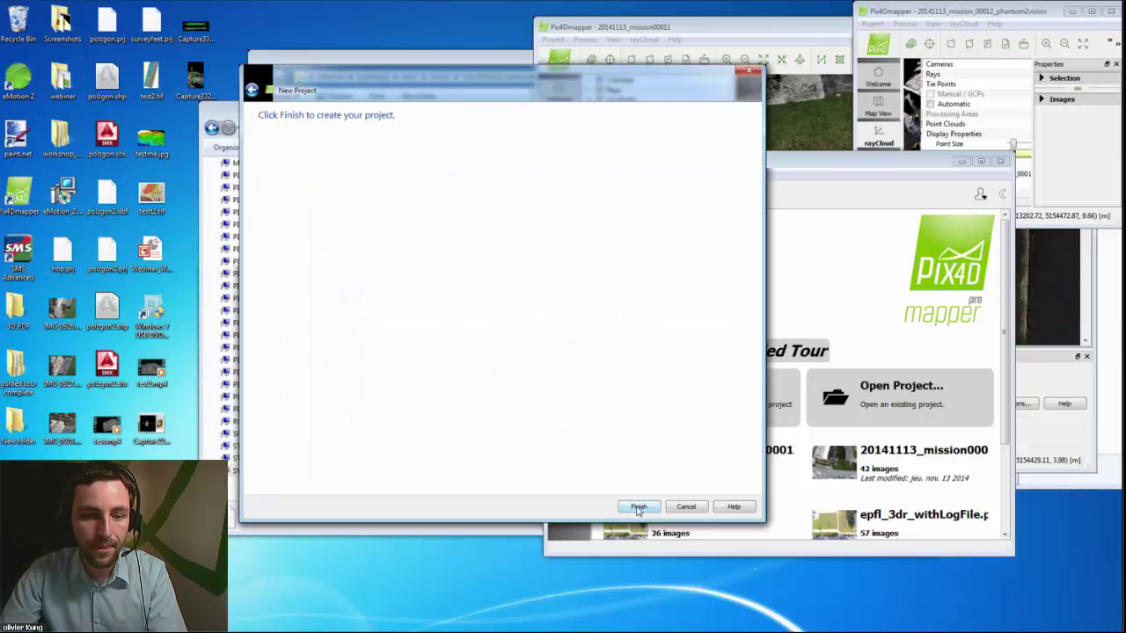
click(638, 507)
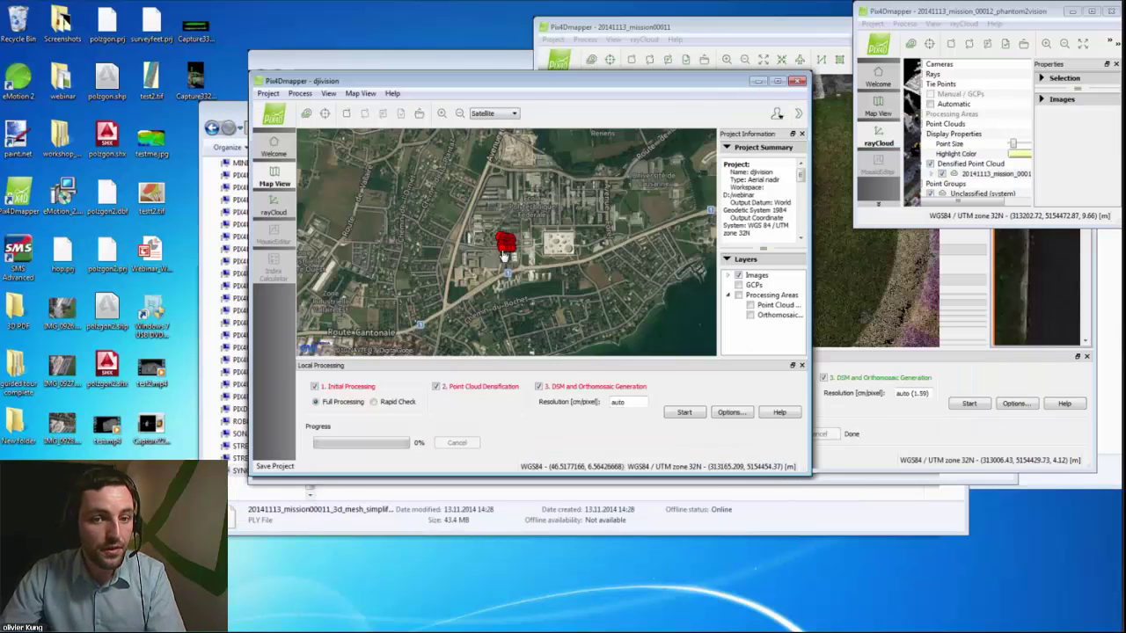
- Check the flight path on the satellite map and start local processing with full initial processing, point cloud densification and DSM/orthomosaic generation
scroll(504, 250, up, 3)
drag(584, 204, 559, 220)
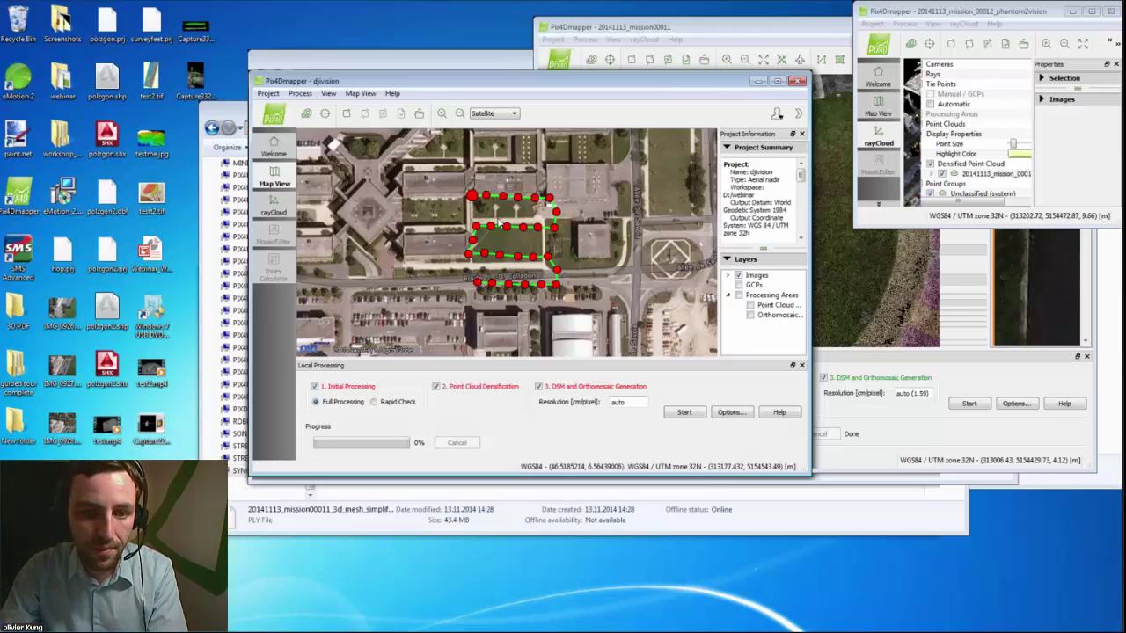
click(681, 414)
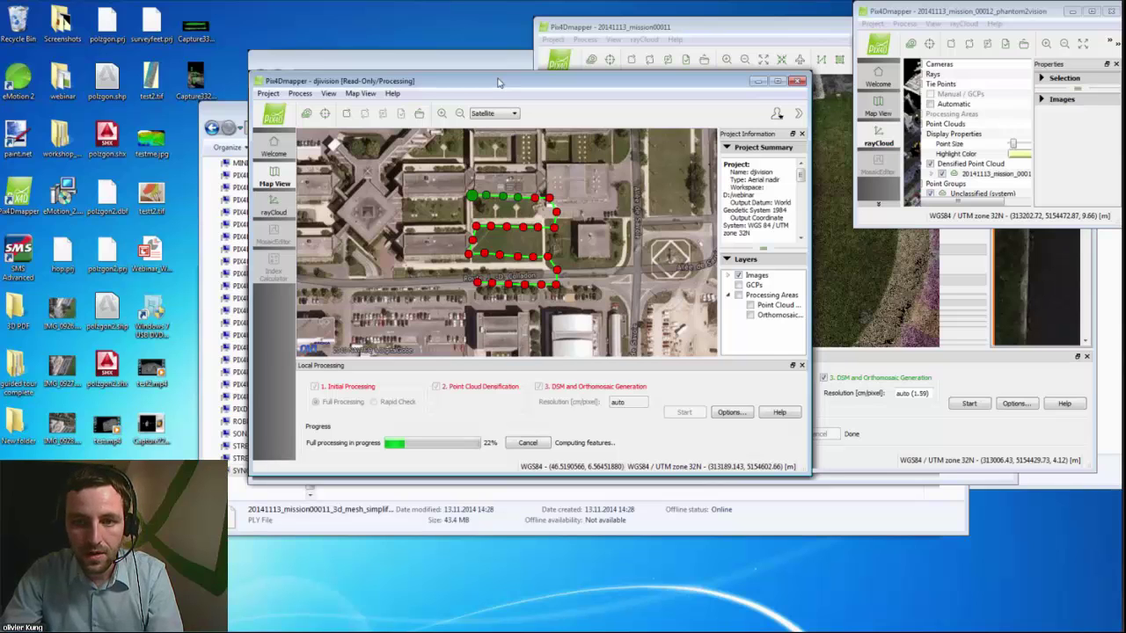
- Close the djivision project window and confirm stopping its processing
drag(476, 88, 348, 168)
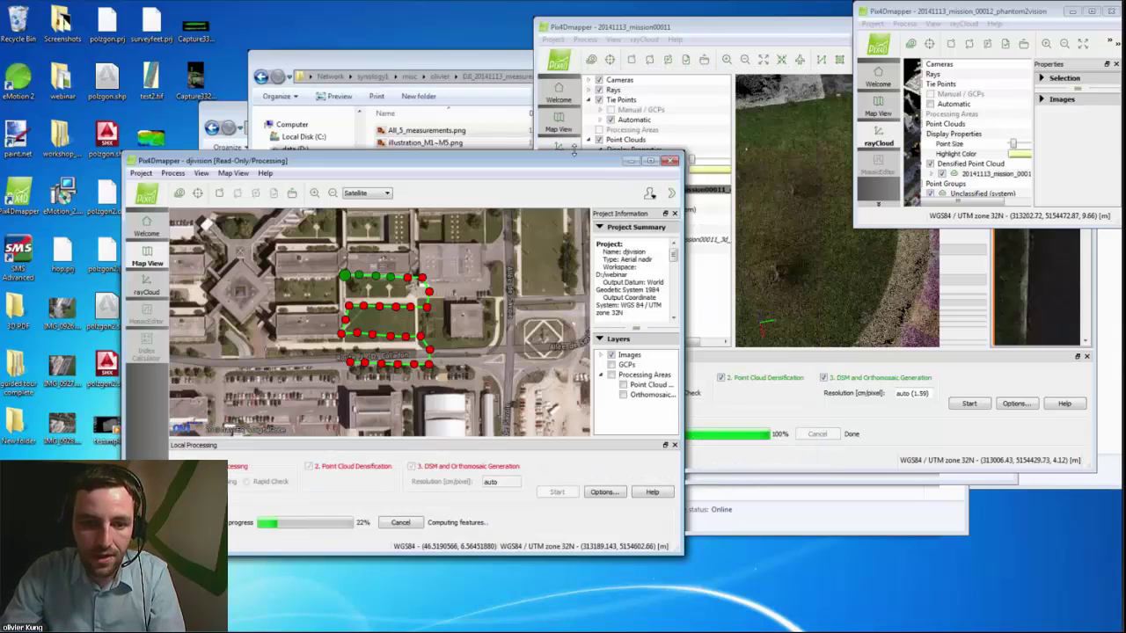
click(671, 160)
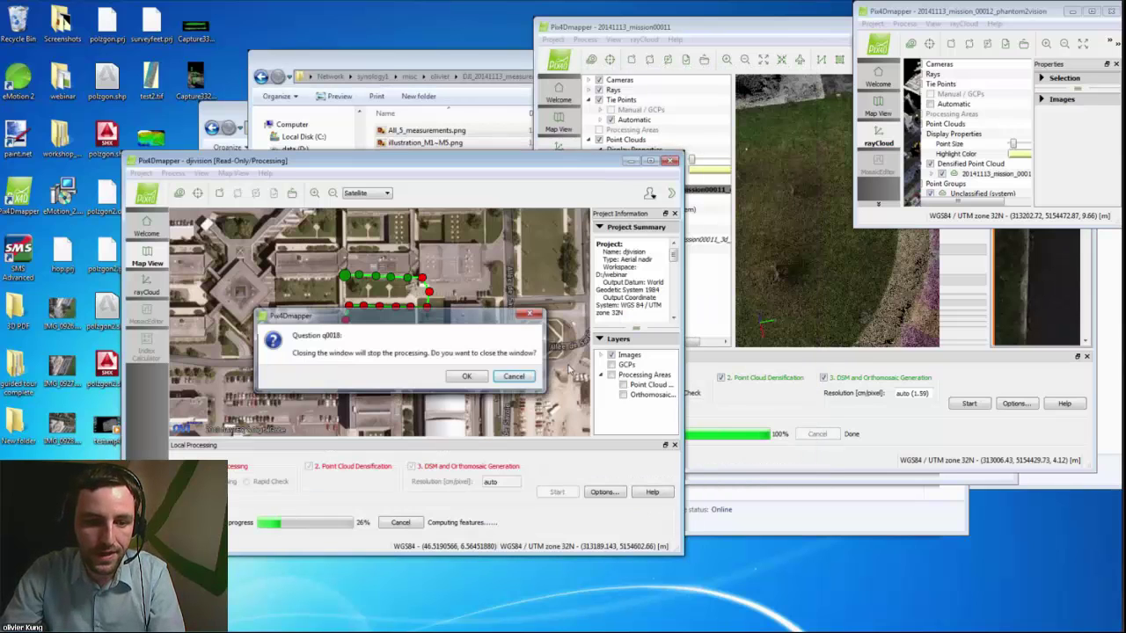
click(468, 380)
- Maximize the 20141113_mission00011 project window and hide the cameras layer in its rayCloud view
click(774, 35)
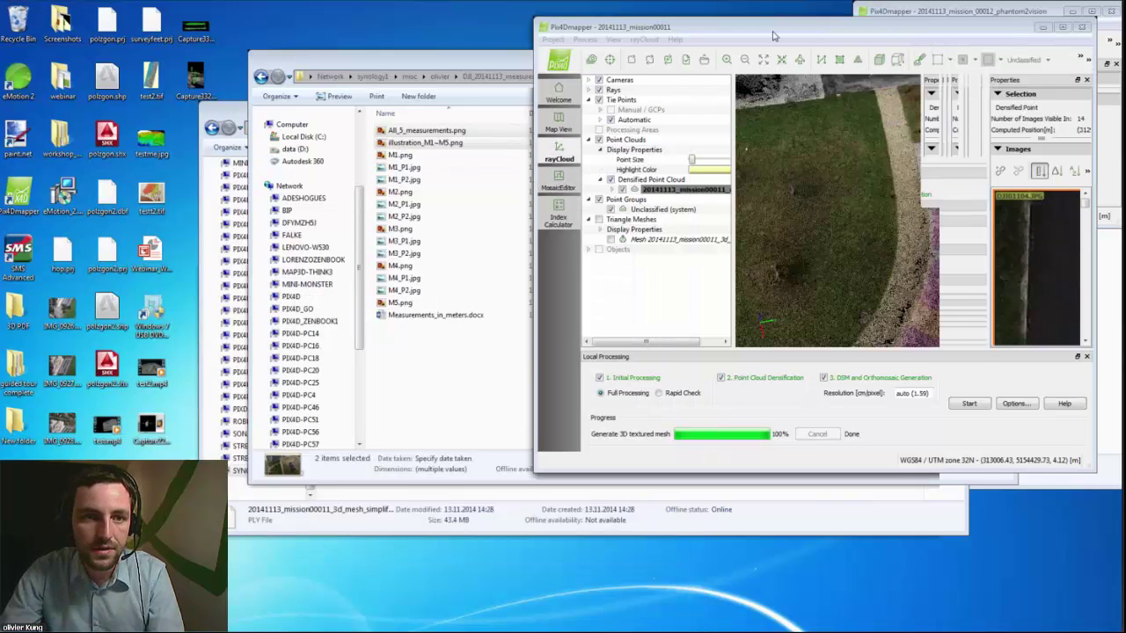
drag(774, 35, 495, 5)
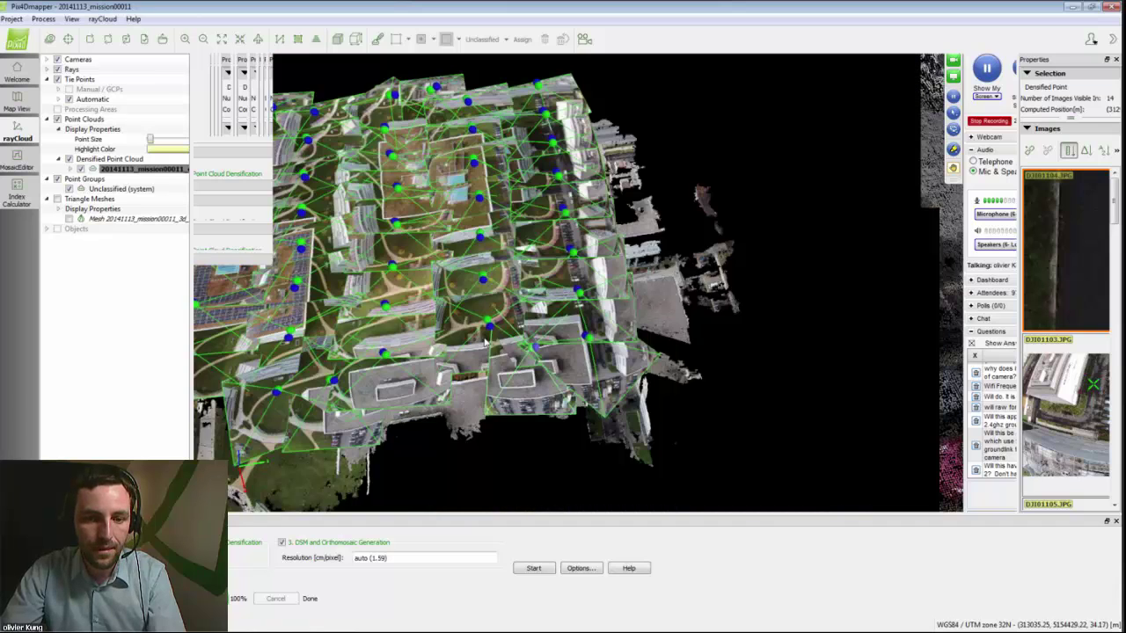
drag(484, 343, 264, 255)
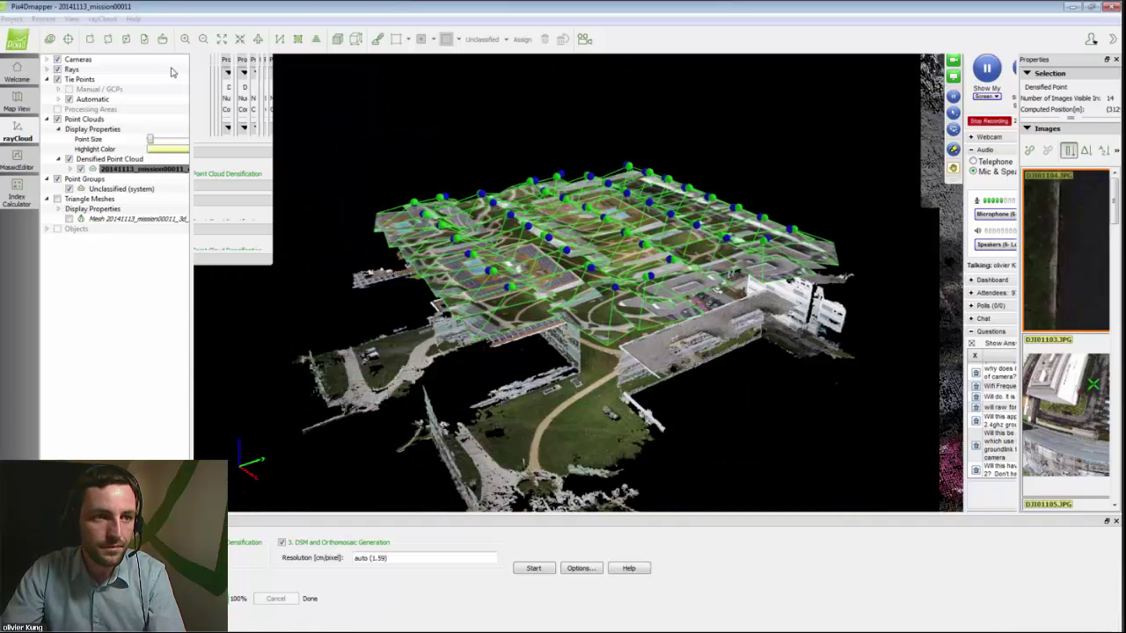
click(57, 59)
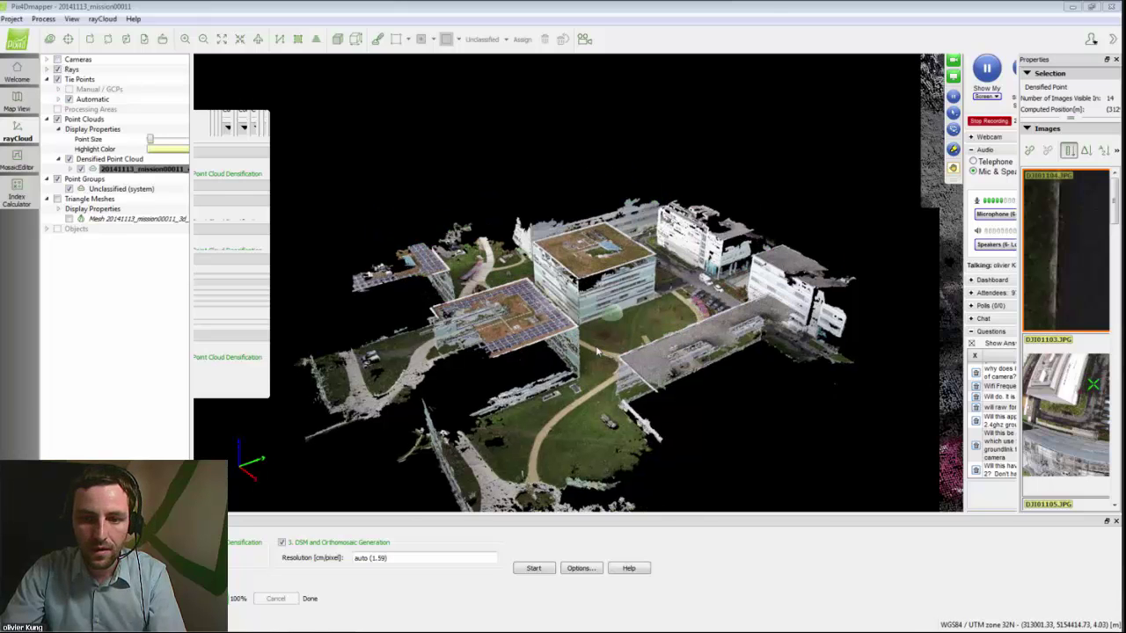
- Examine the mission00011 point cloud around the central building, lawn, curved path and parked cars
drag(597, 351, 680, 339)
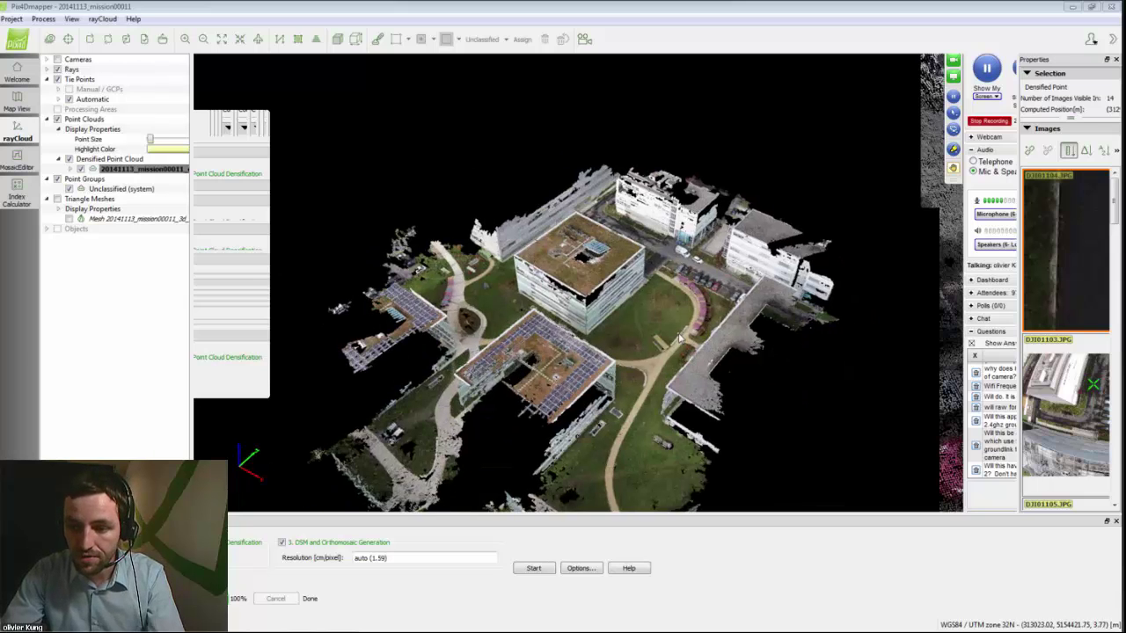
scroll(673, 303, up, 2)
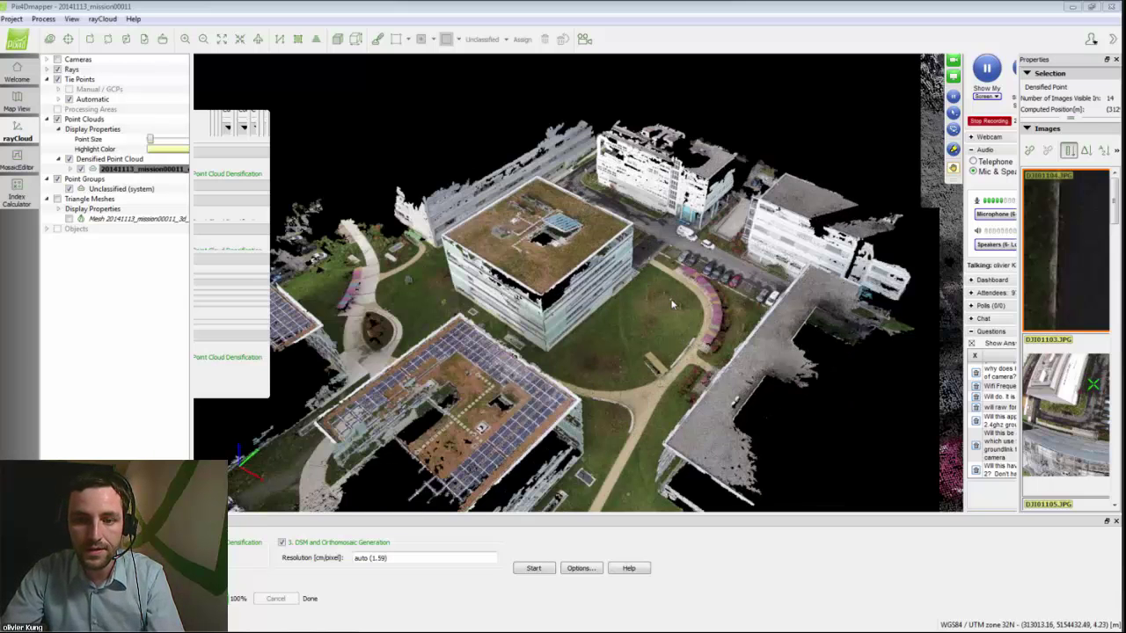
scroll(673, 304, up, 2)
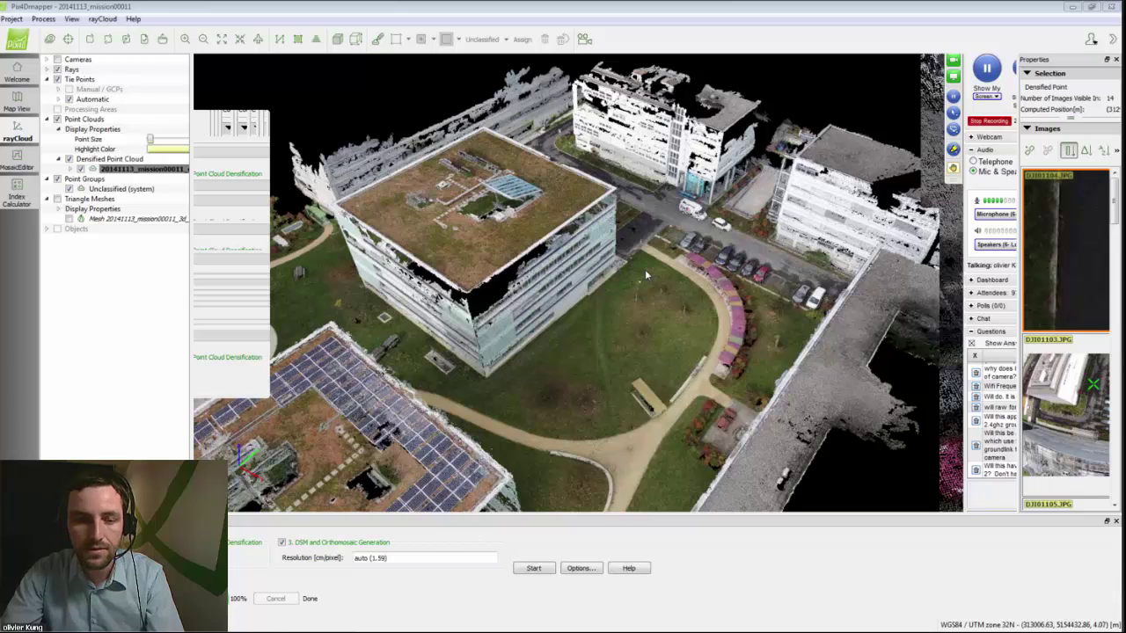
drag(645, 269, 473, 374)
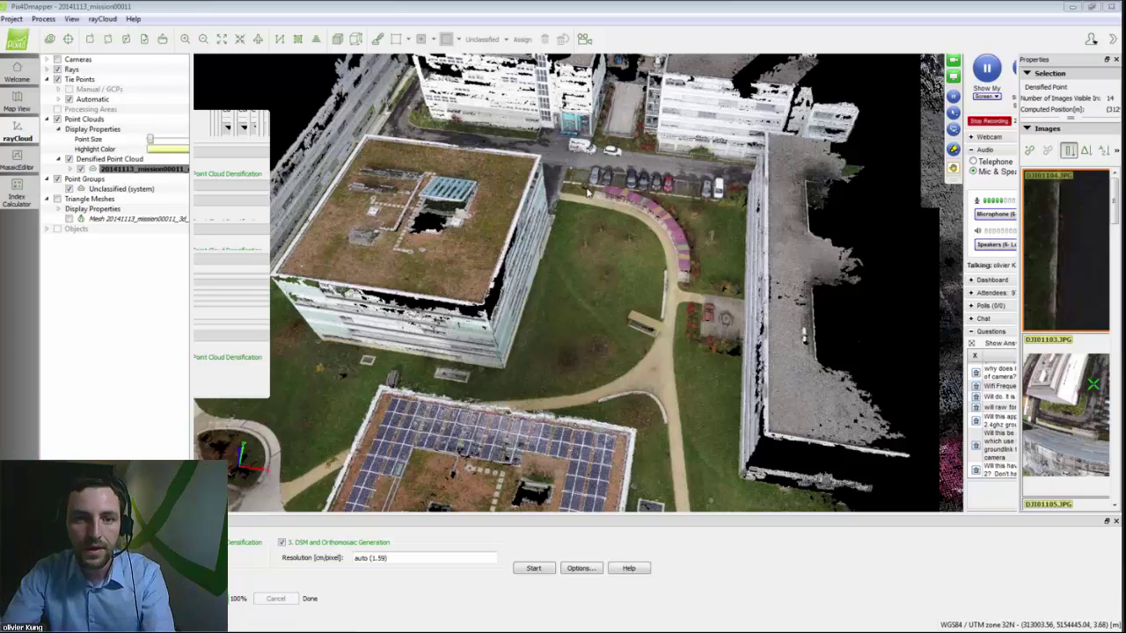
drag(594, 220, 566, 321)
- Arrange the mission00011 and mission_00012_phantom2vision windows side by side and examine the phantom2vision point cloud around the lawns and parked cars
drag(673, 7, 2, 49)
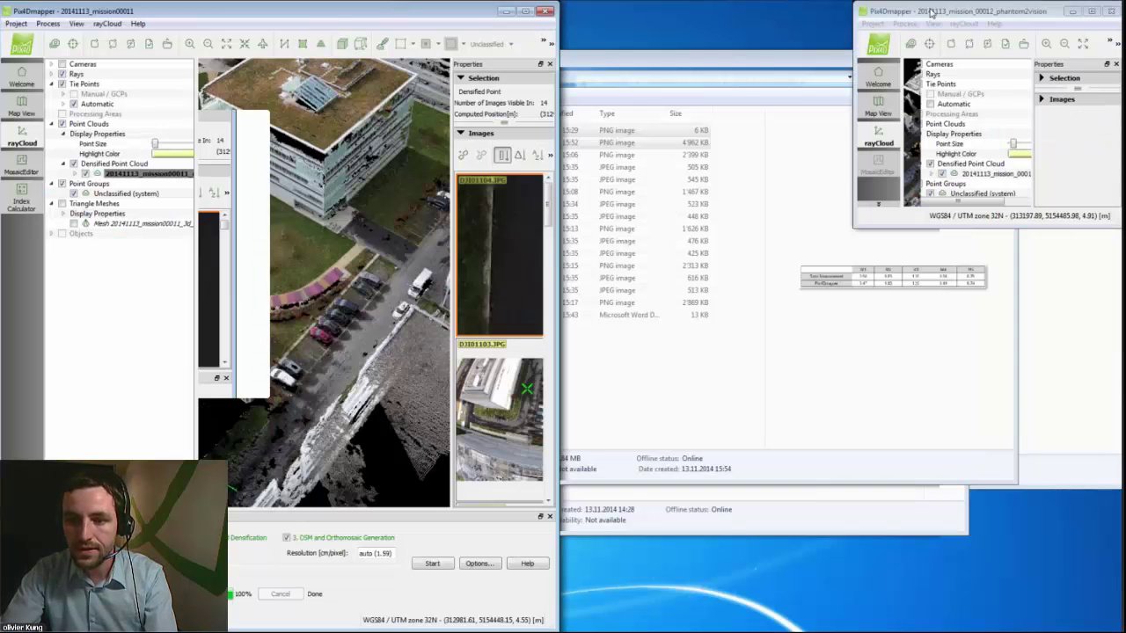
drag(930, 11, 1124, 53)
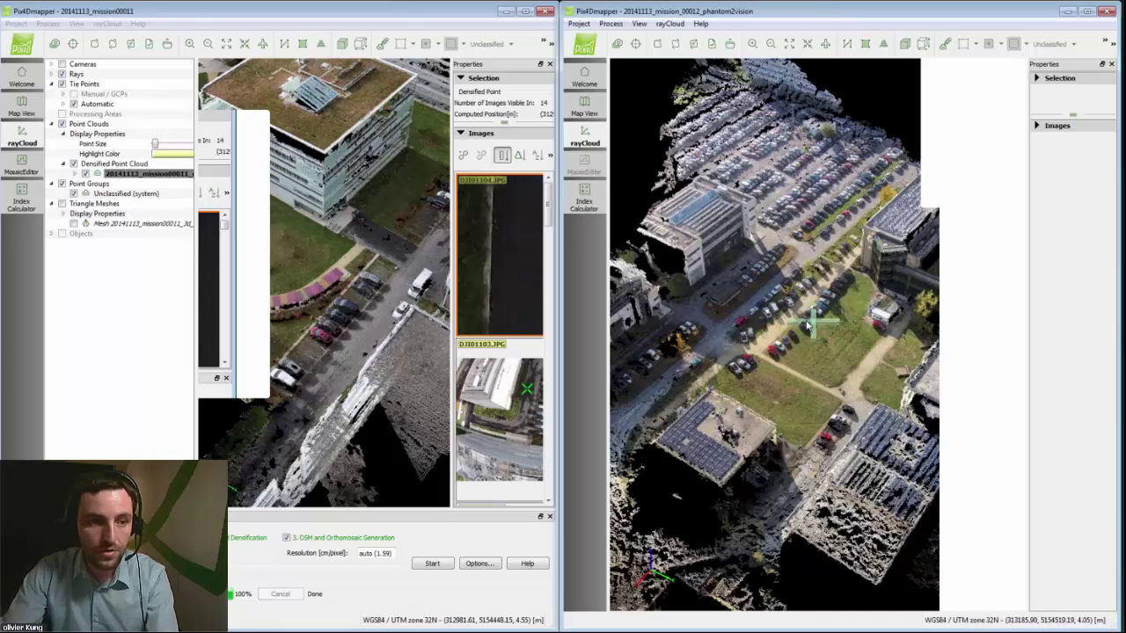
drag(793, 376, 976, 414)
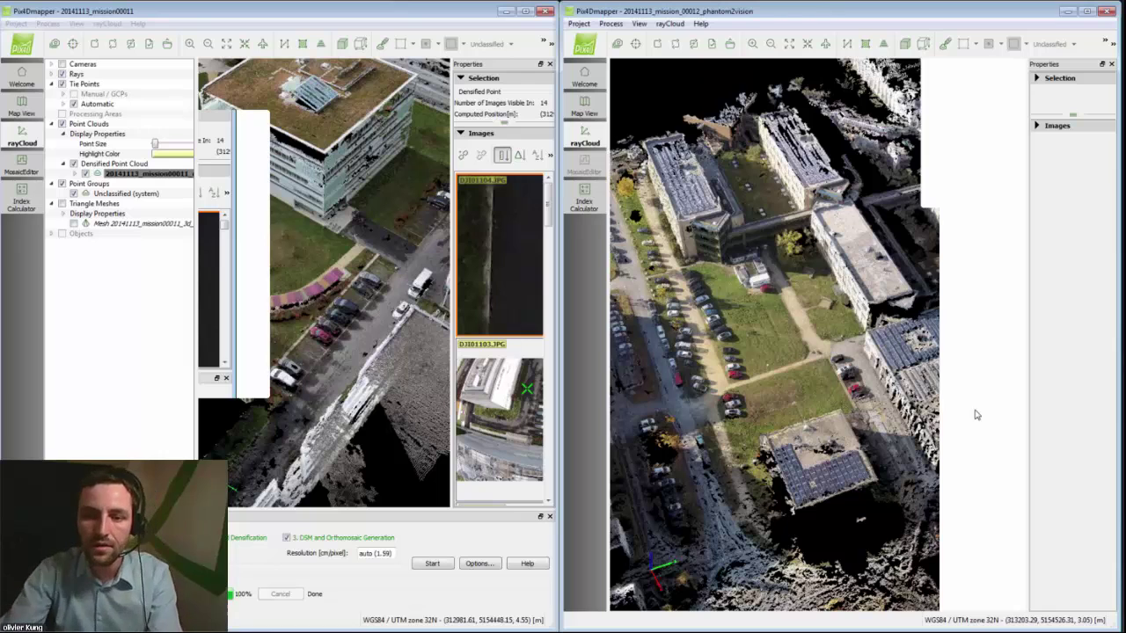
drag(785, 366, 900, 299)
scroll(719, 279, up, 3)
scroll(900, 299, up, 2)
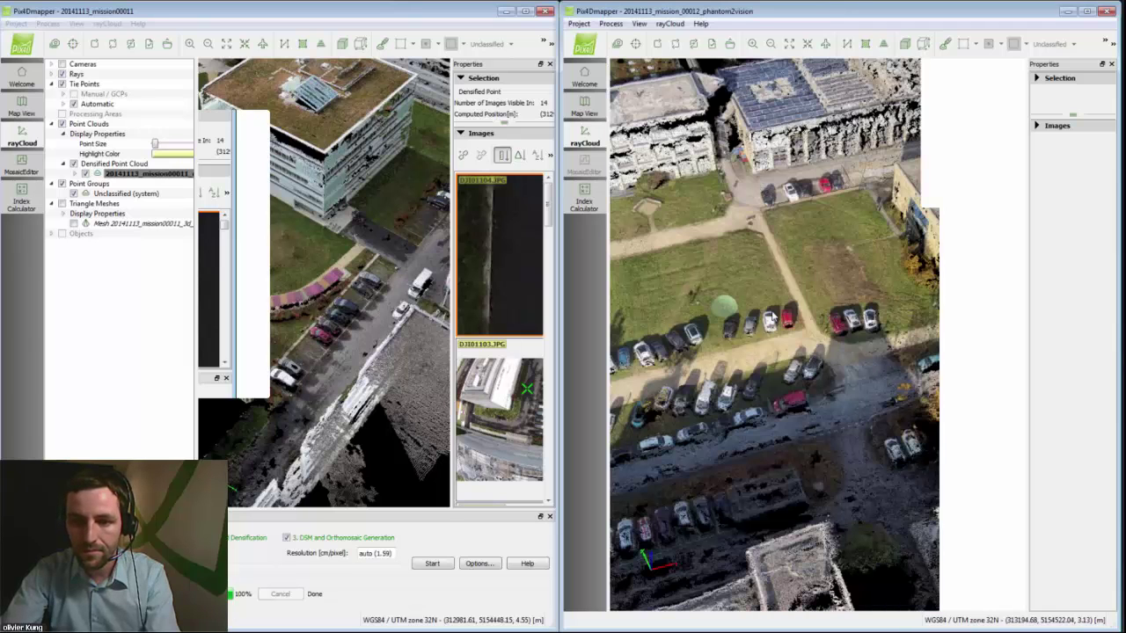
mouse_move(773, 317)
mouse_down()
mouse_move(1072, 225)
mouse_move(561, 318)
mouse_move(792, 266)
mouse_move(775, 314)
mouse_up()
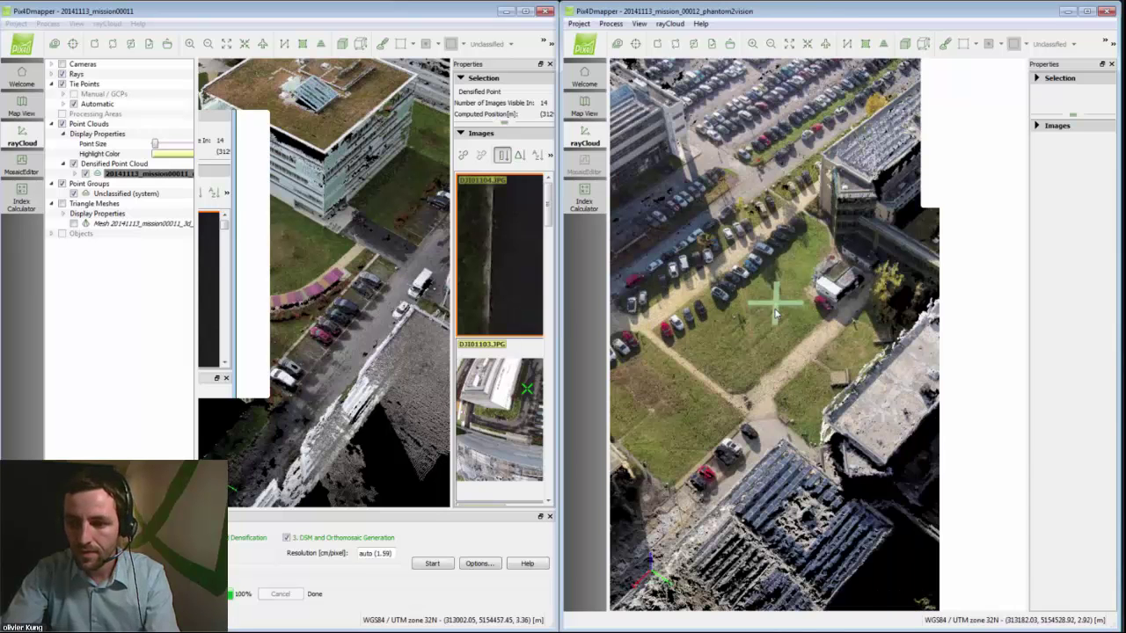
middle_drag(776, 314, 817, 306)
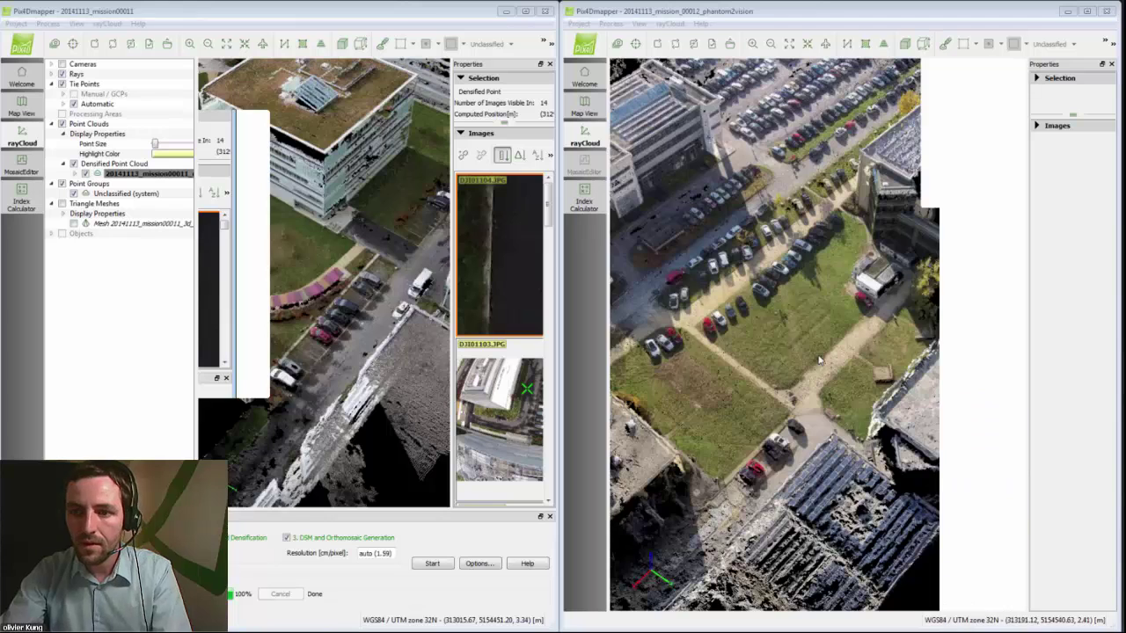
- Select a densified point on the phantom2vision lawn, and examine the mission00011 buildings and curved path from above
click(819, 361)
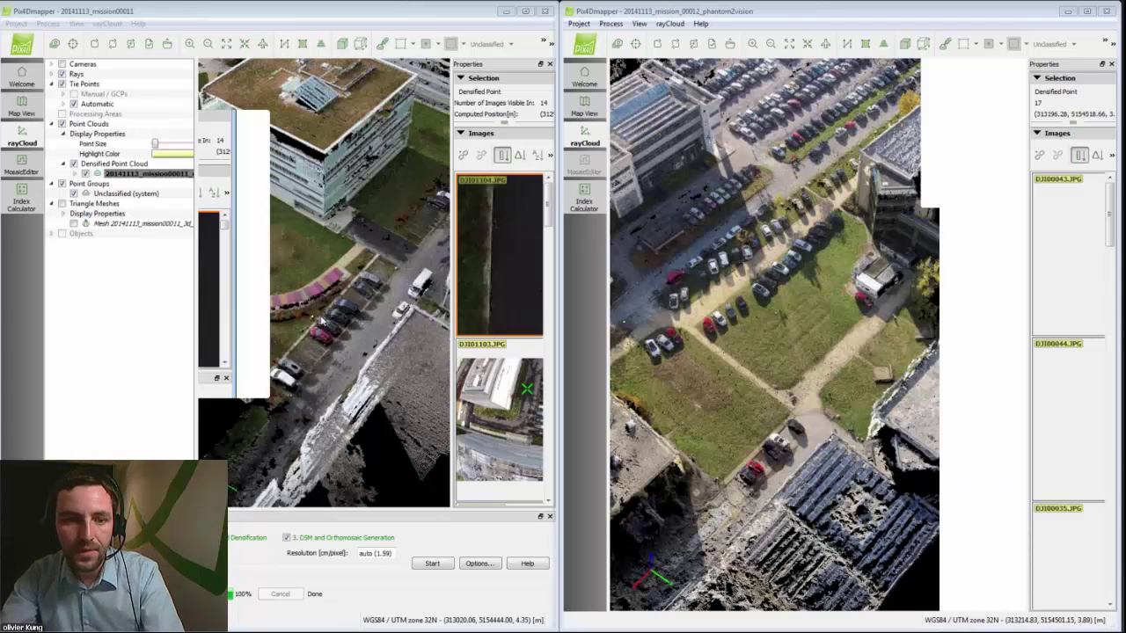
drag(324, 321, 270, 318)
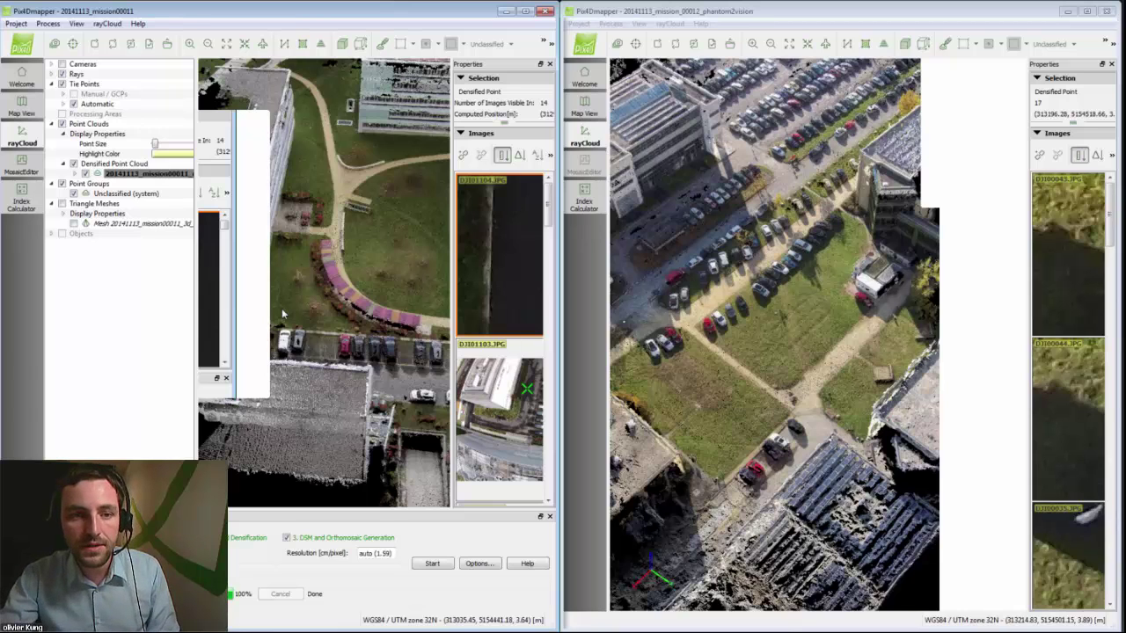
scroll(346, 253, down, 5)
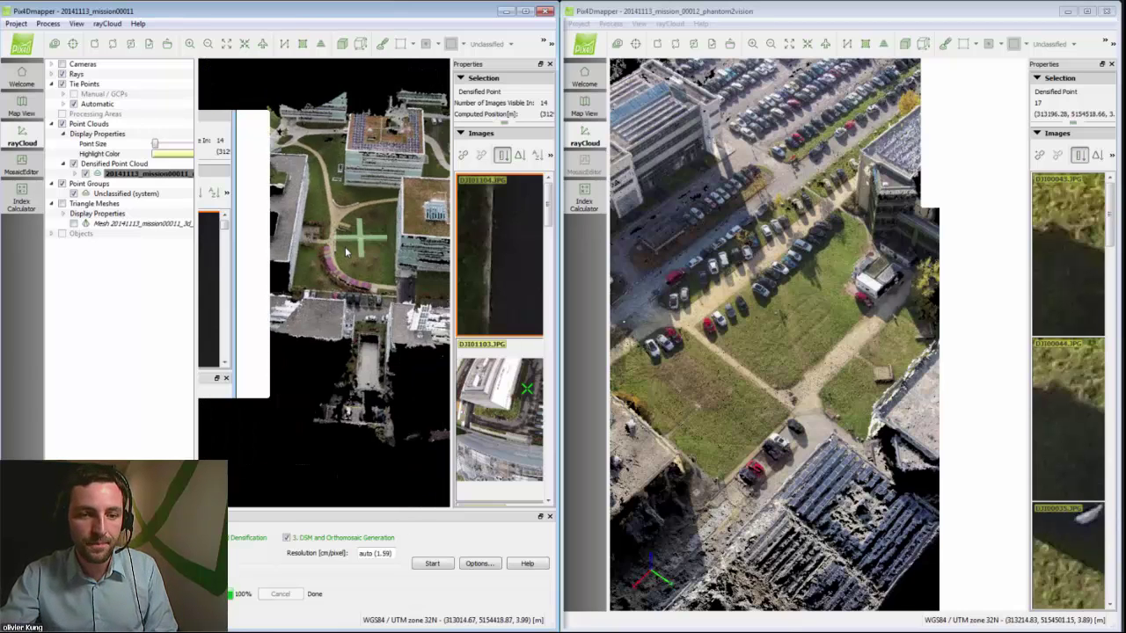
middle_drag(346, 253, 307, 278)
- Switch to the Webinar_dji.ppt presentation in PowerPoint, maximize its window and look over the slides following slide 9
mouse_move(266, 621)
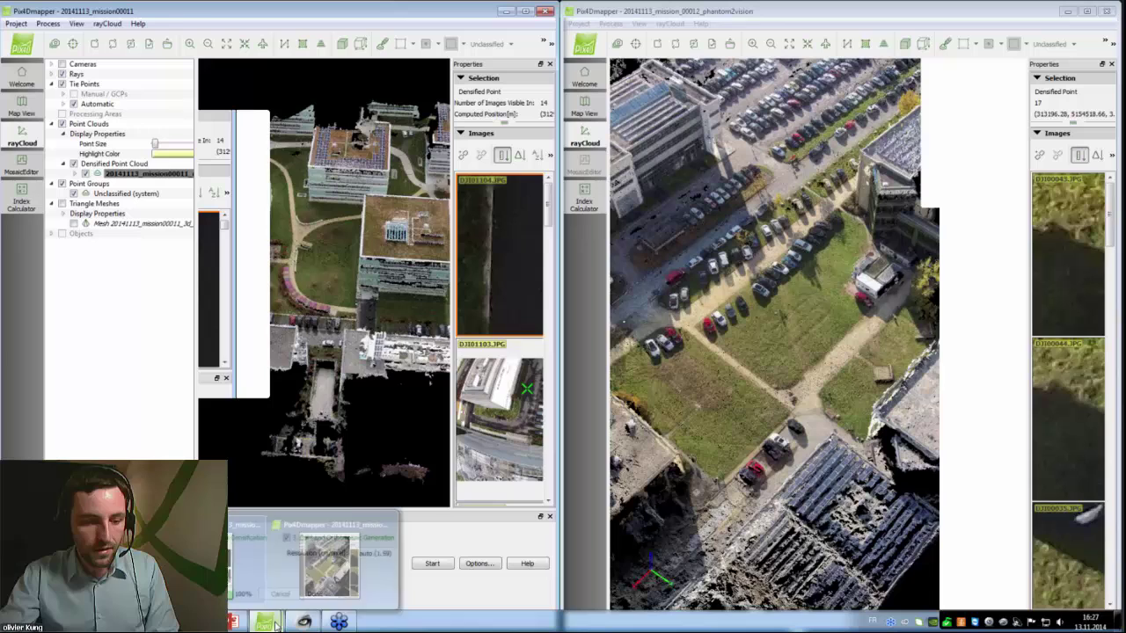
click(245, 580)
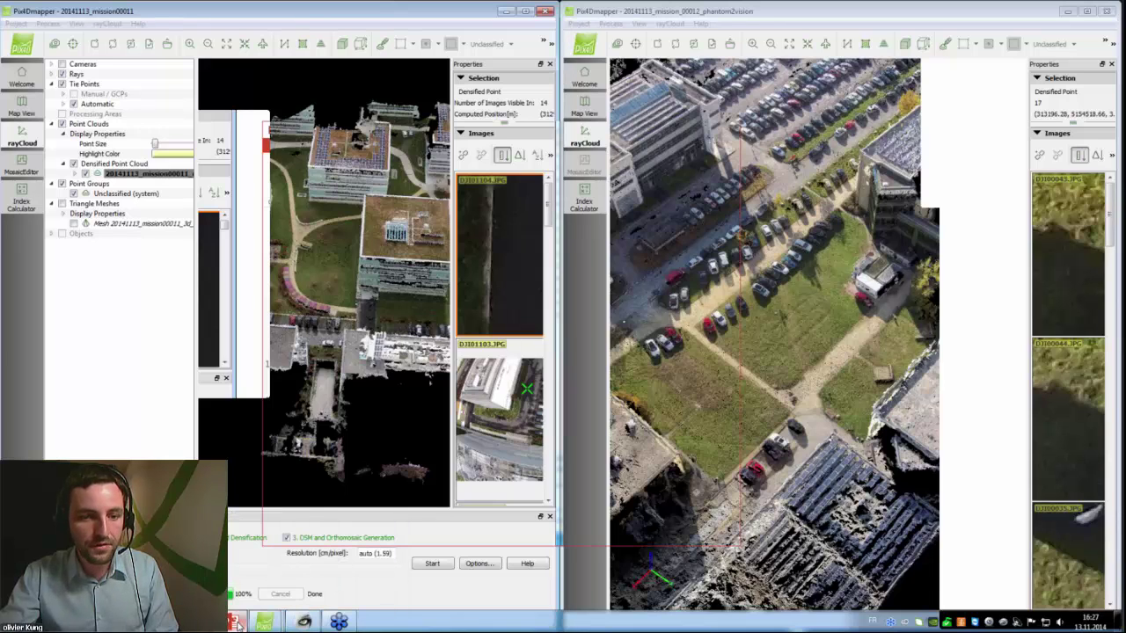
click(236, 623)
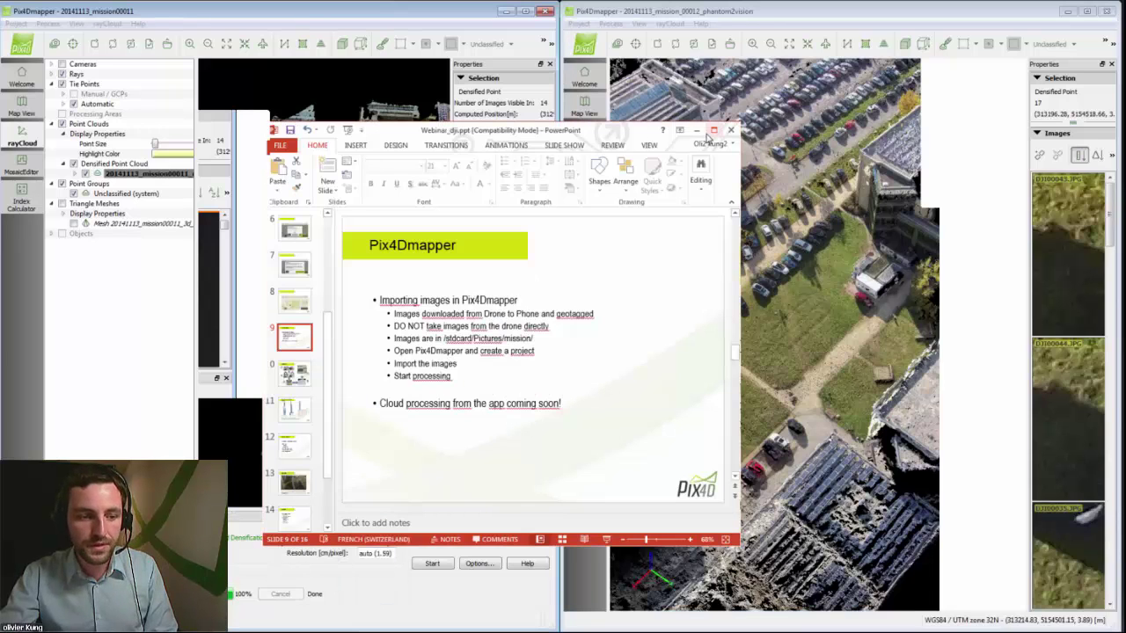
click(714, 131)
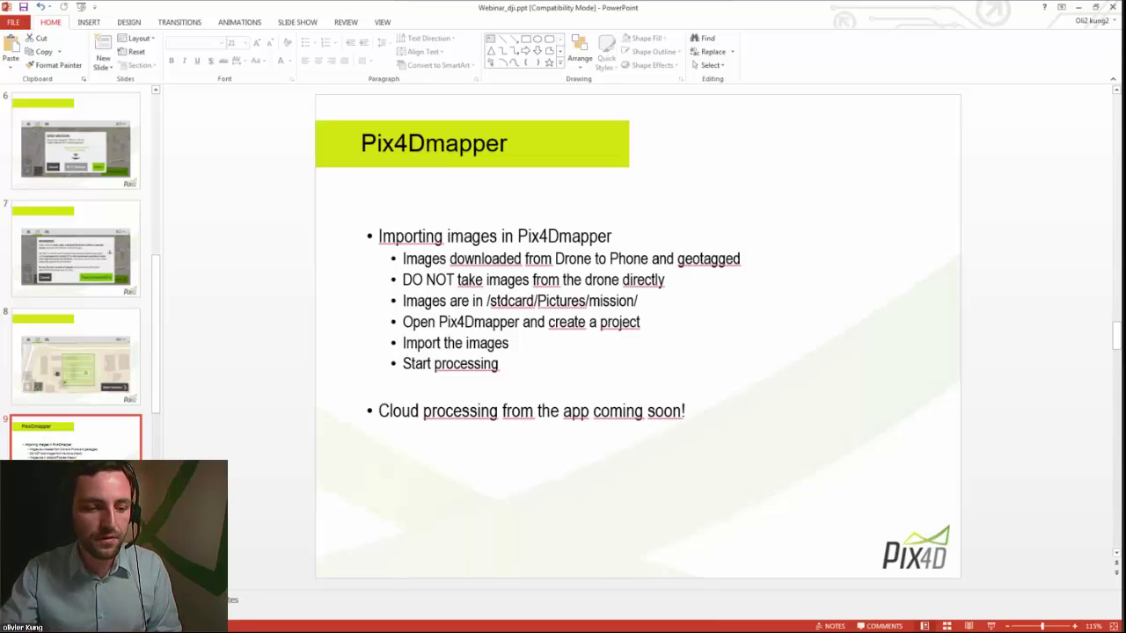
scroll(76, 264, down, 3)
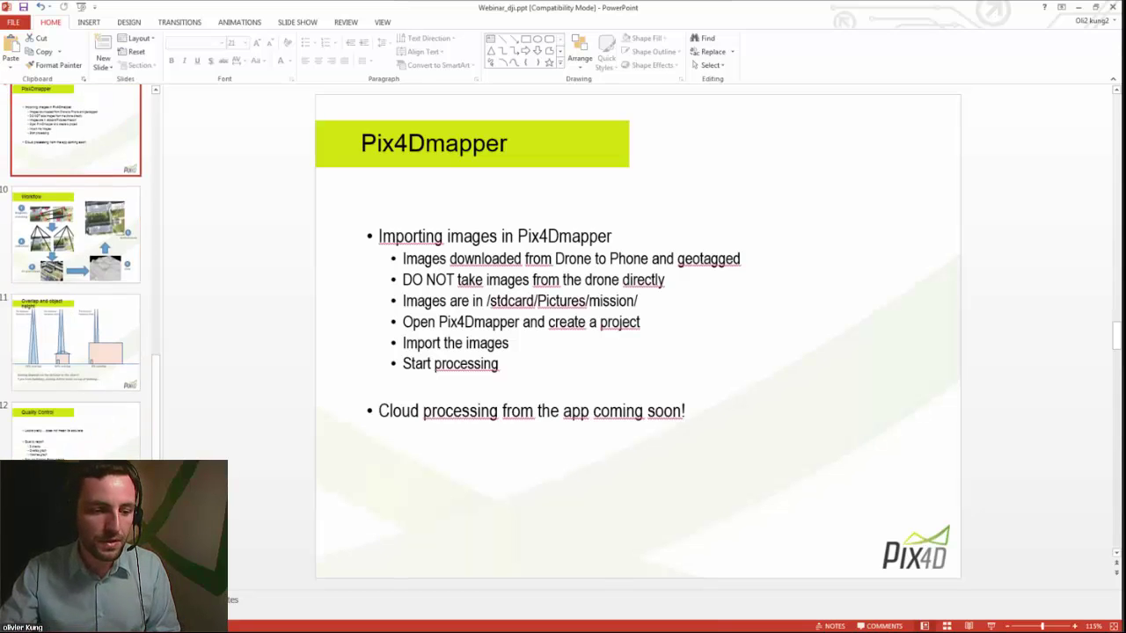
scroll(76, 264, up, 1)
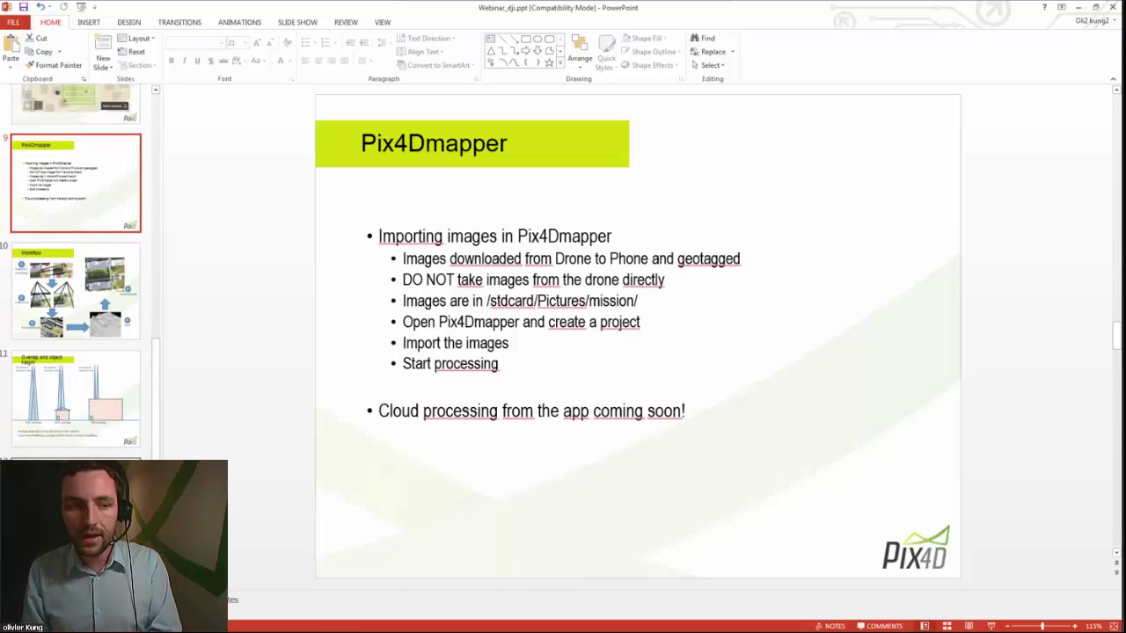
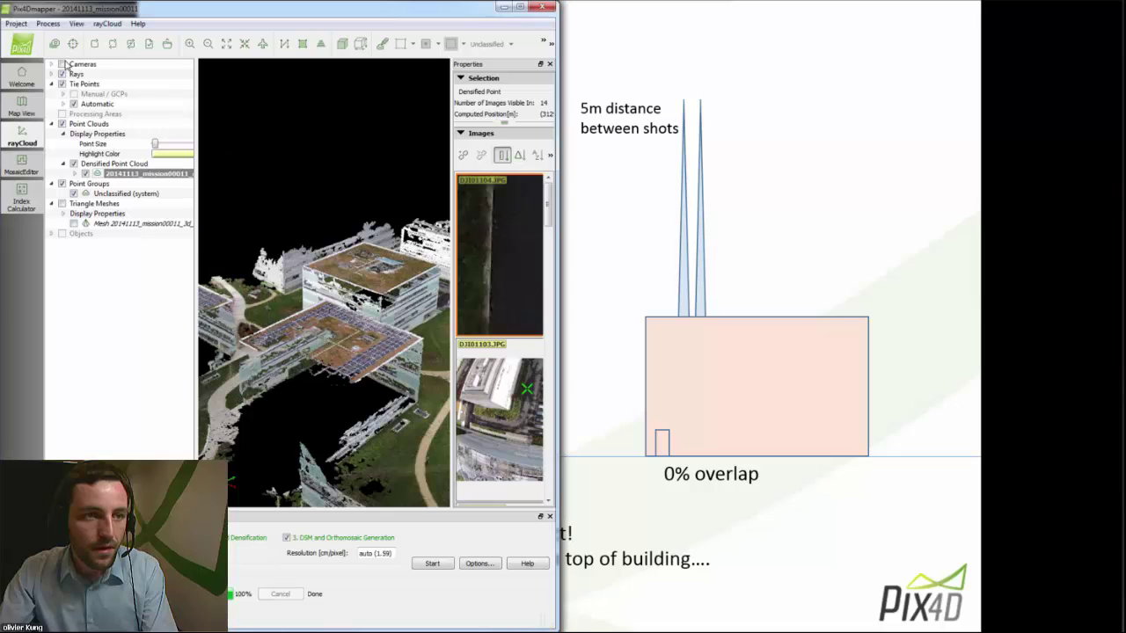
- Show the cameras layer in the mission00011 rayCloud view and select a densified point near the curved path
click(62, 64)
drag(352, 291, 409, 391)
click(402, 371)
click(344, 373)
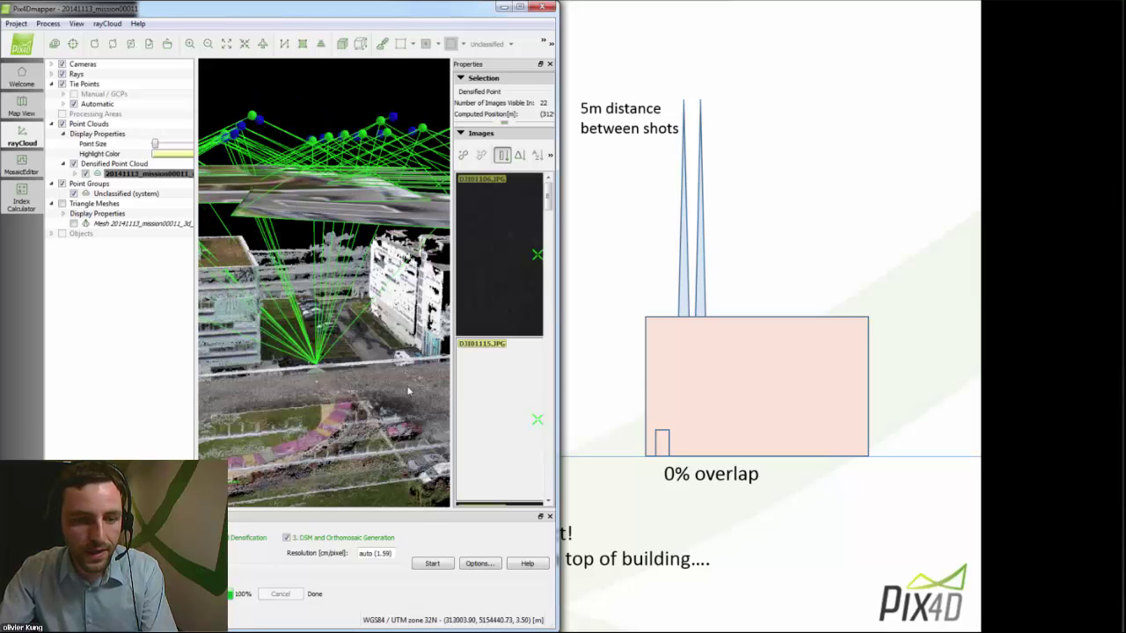
- Select a ground point beside the parked cars and a point on the grassy roof to compare their camera rays
scroll(408, 392, down, 5)
scroll(372, 359, up, 8)
click(371, 357)
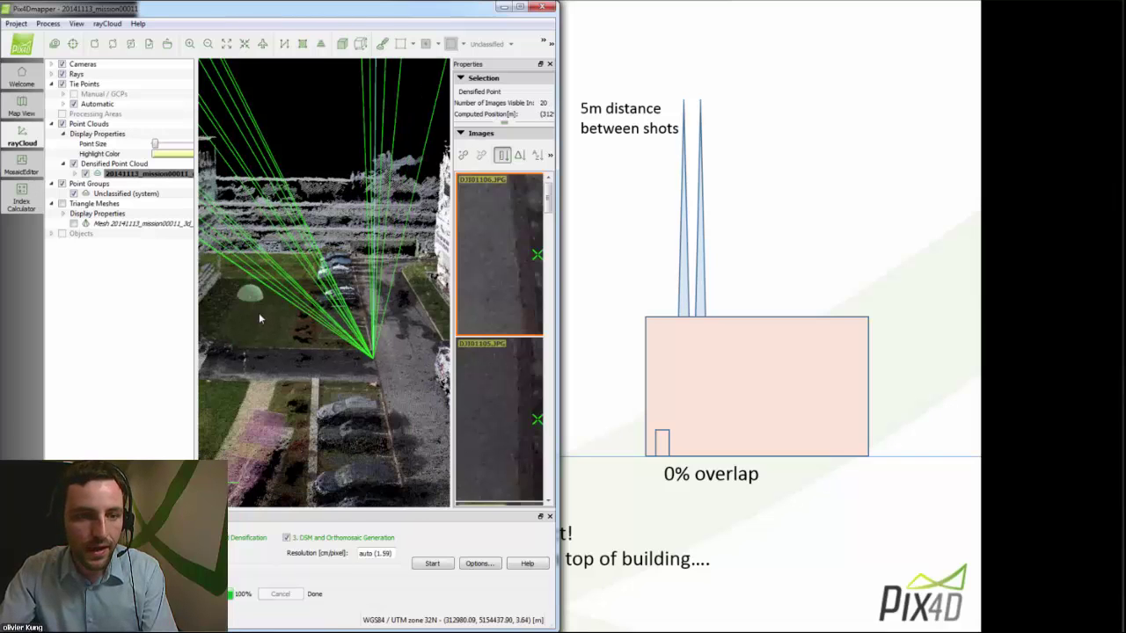
drag(258, 312, 348, 219)
click(346, 214)
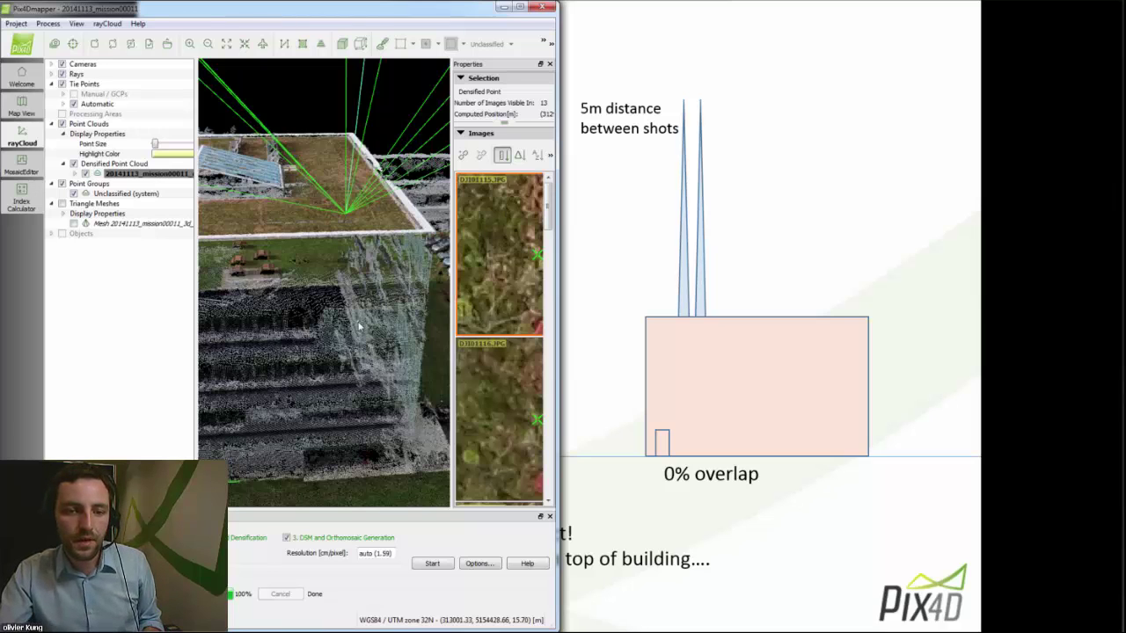
- Examine the camera positions and rays above the mission00011 buildings, and the point coverage of the facades and lawn
scroll(359, 327, down, 4)
scroll(361, 369, down, 6)
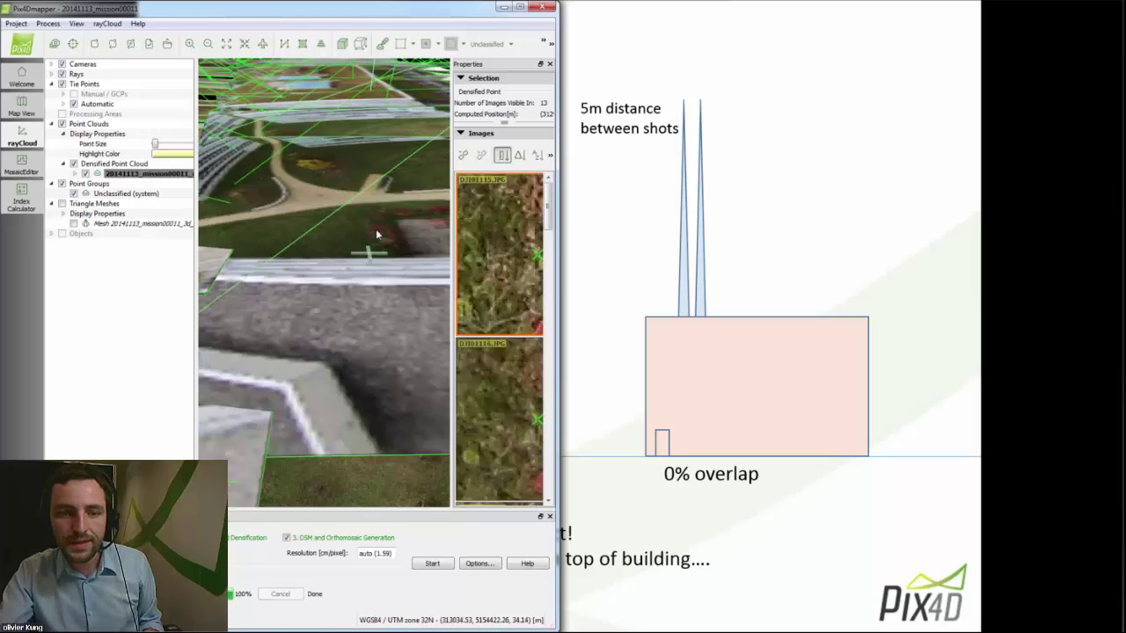
drag(396, 287, 396, 380)
scroll(396, 380, down, 8)
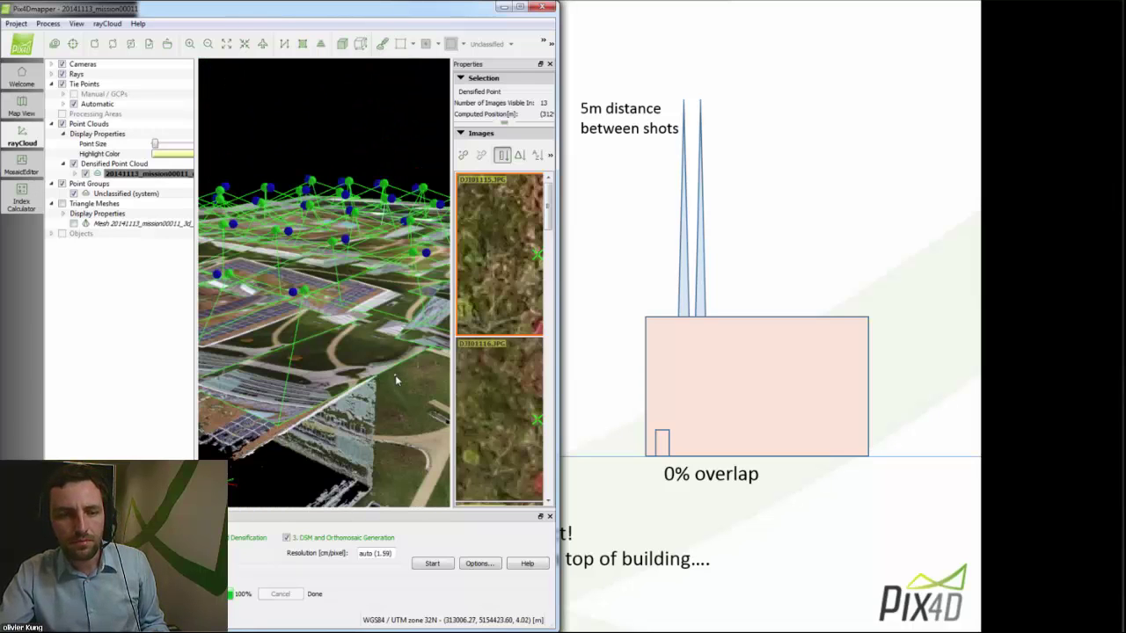
scroll(395, 375, up, 10)
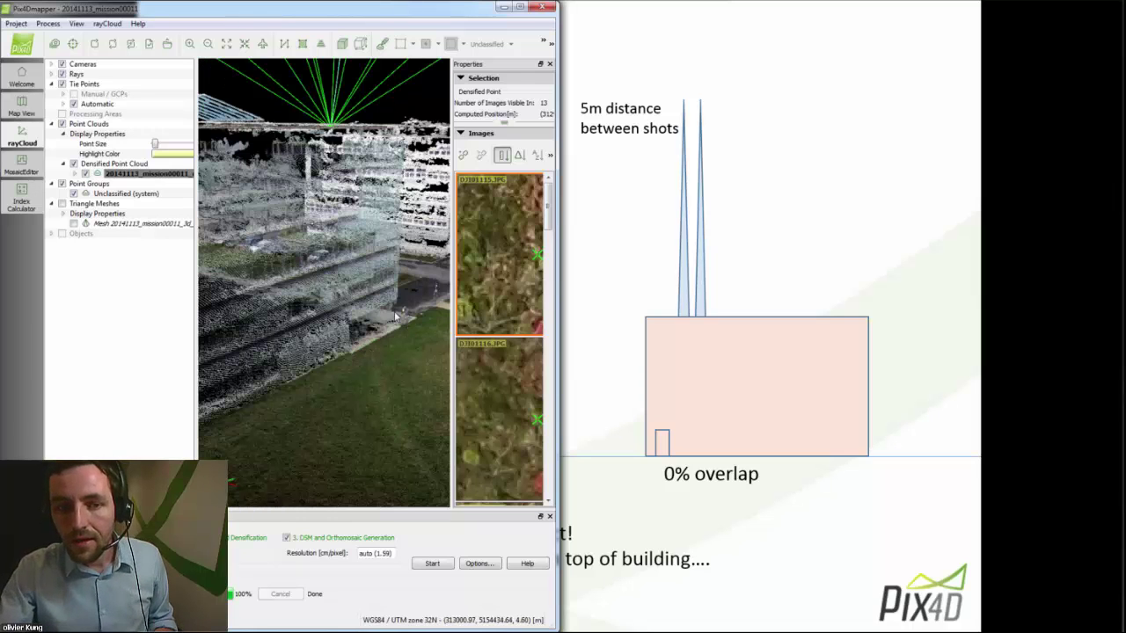
drag(395, 316, 319, 343)
scroll(319, 343, down, 2)
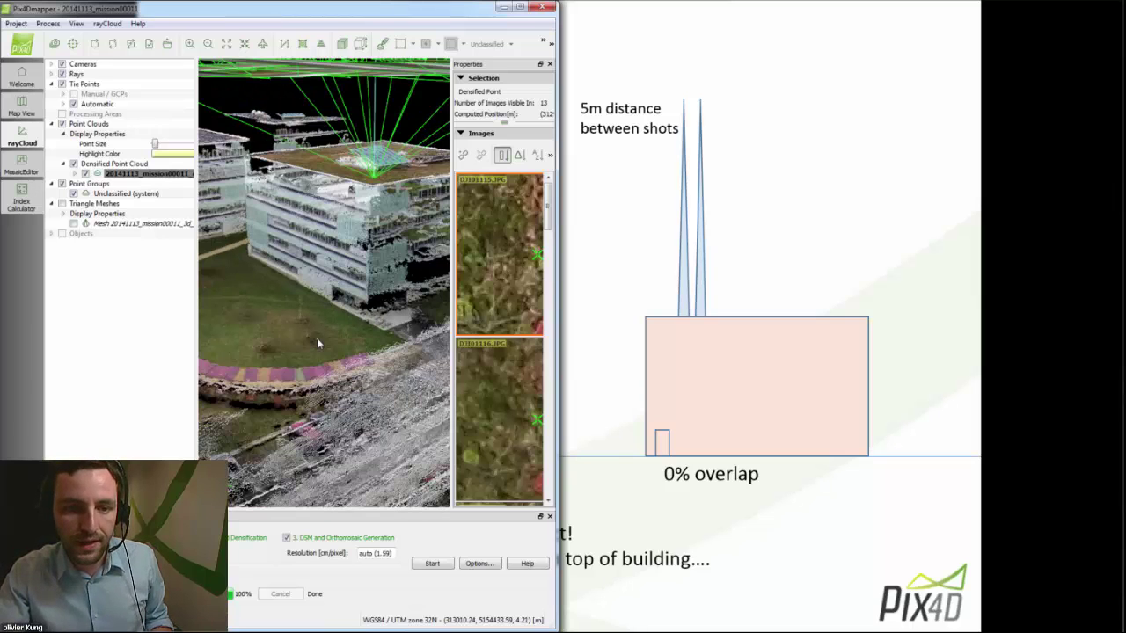
scroll(319, 343, down, 2)
scroll(318, 343, down, 2)
scroll(317, 343, down, 2)
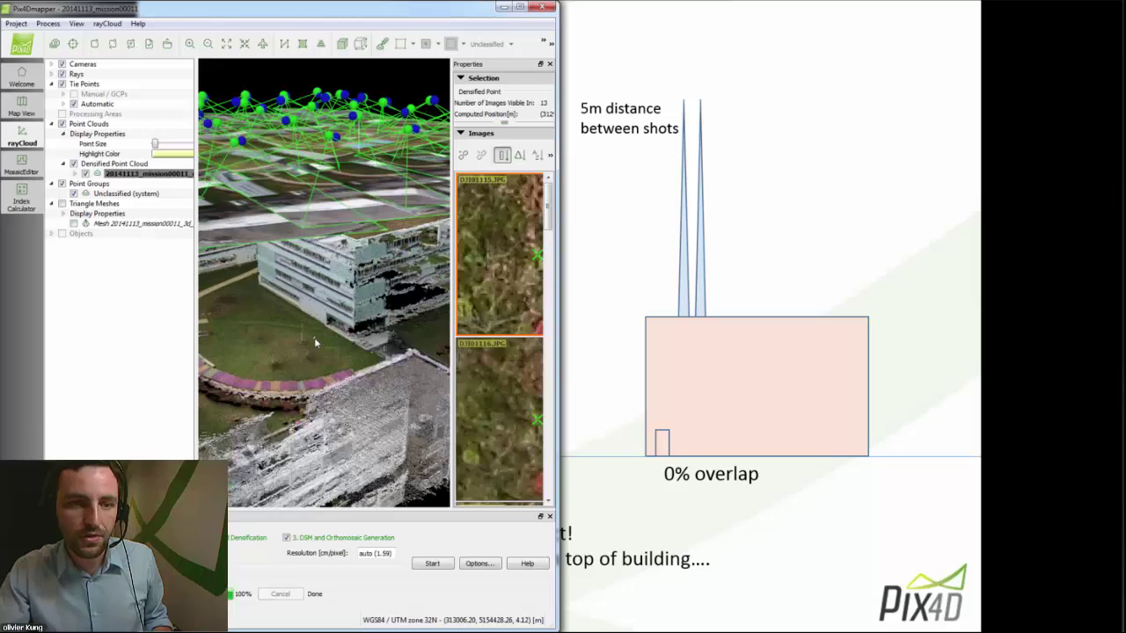
drag(316, 342, 337, 299)
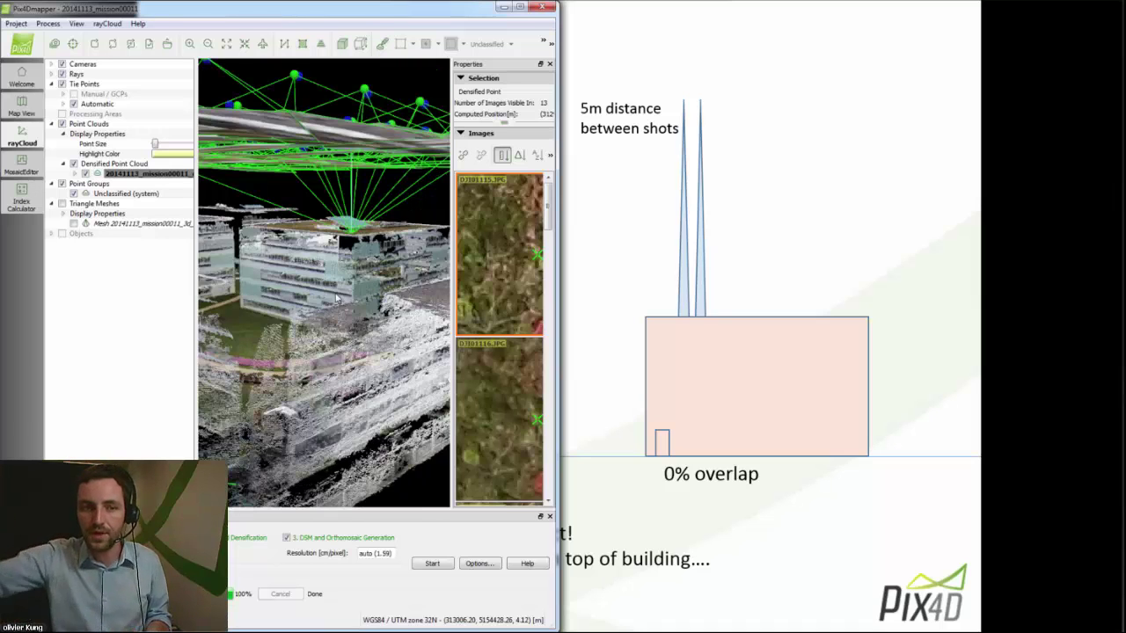
- Return to the PowerPoint slide show and advance it to the Quality Control slide
click(627, 366)
click(626, 367)
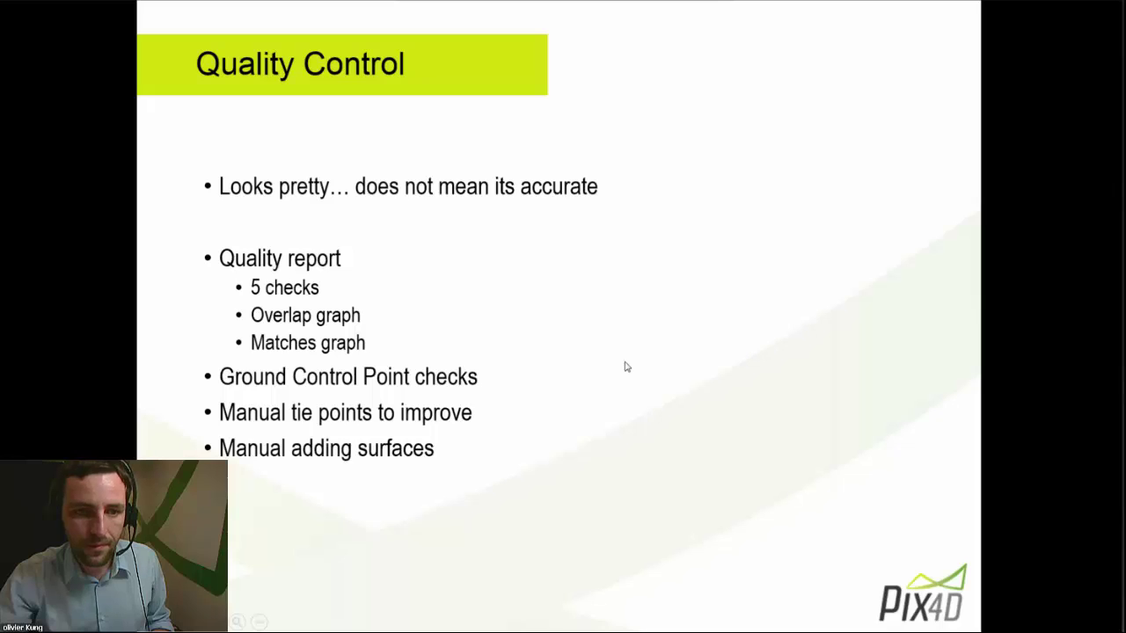
- Switch back to the mission00011 project in Pix4Dmapper and hide the cameras layer in its rayCloud view
key(super)
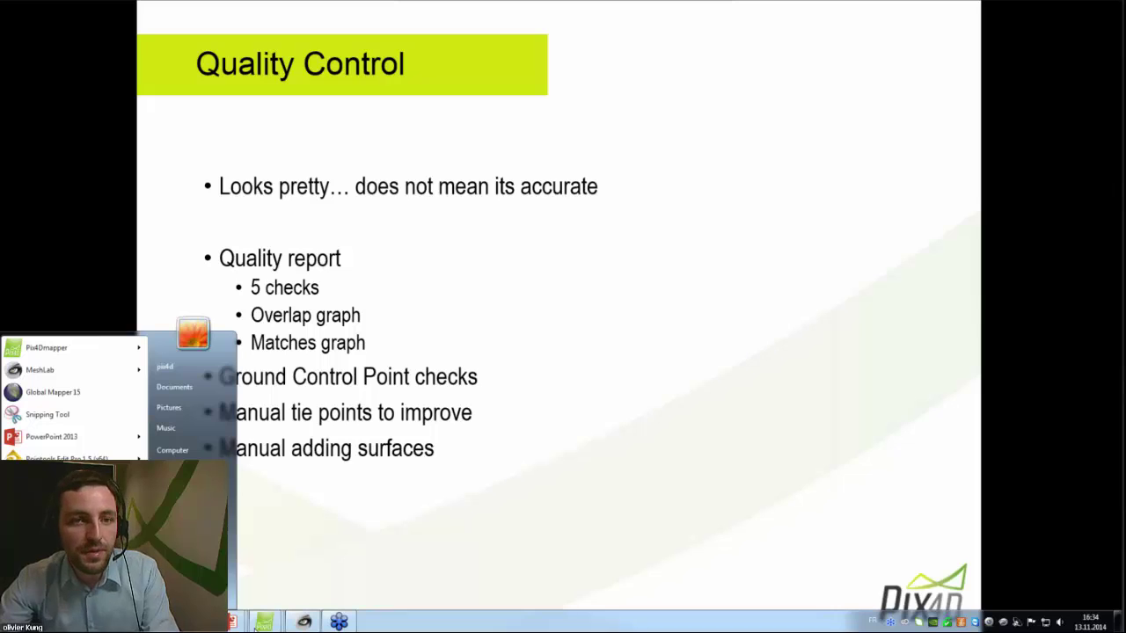
click(256, 622)
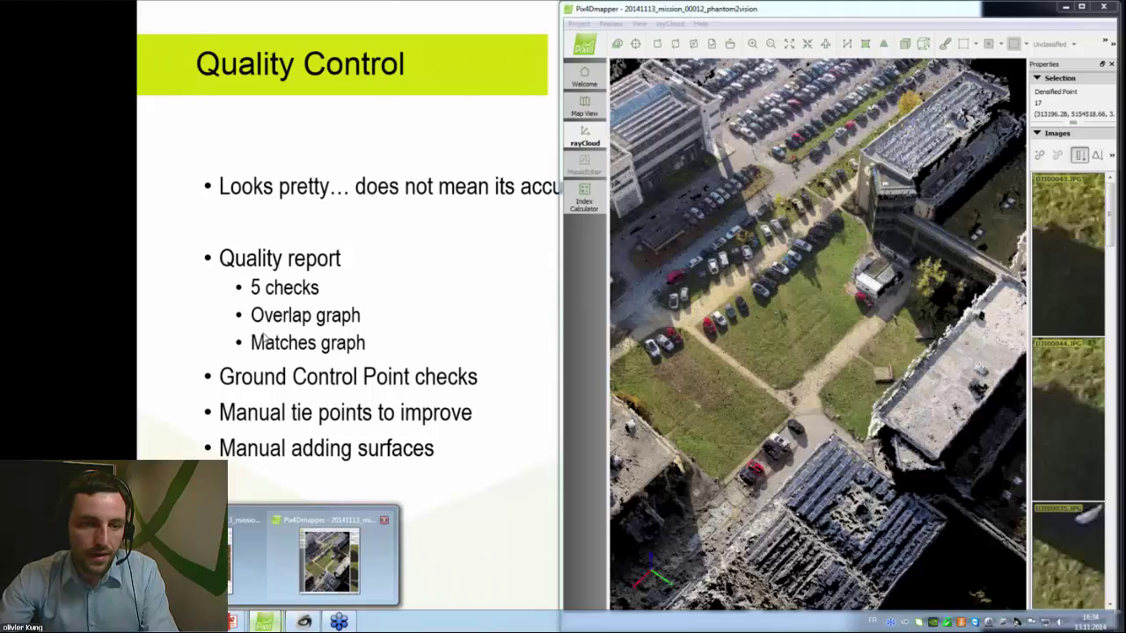
click(327, 561)
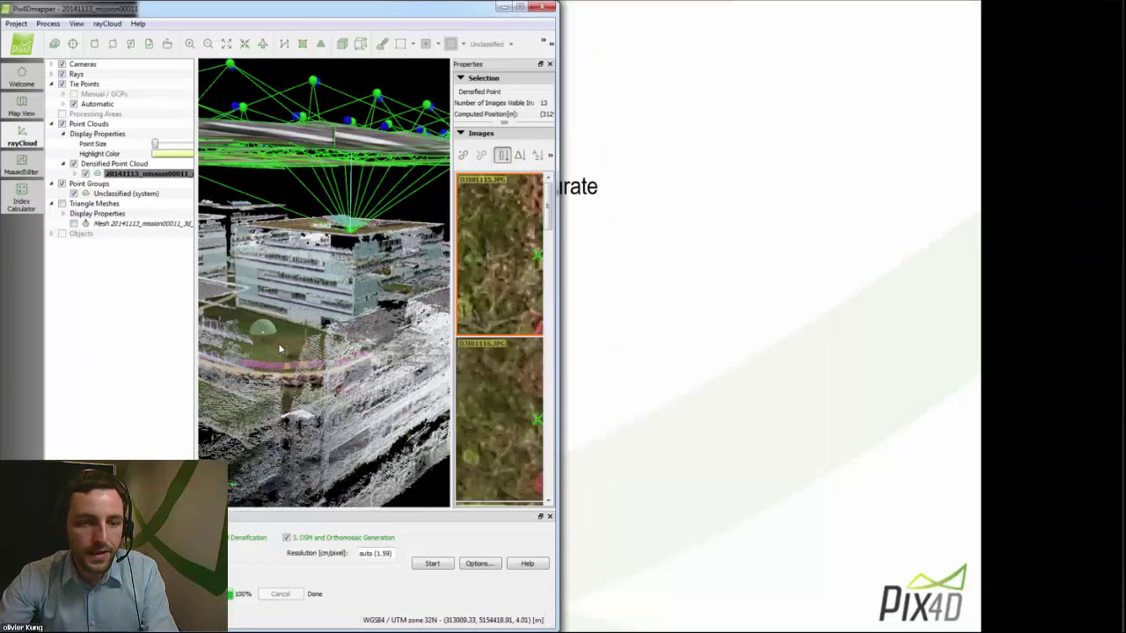
drag(572, 405, 546, 355)
scroll(342, 303, up, 5)
drag(342, 302, 304, 373)
scroll(303, 373, down, 5)
middle_drag(304, 374, 420, 178)
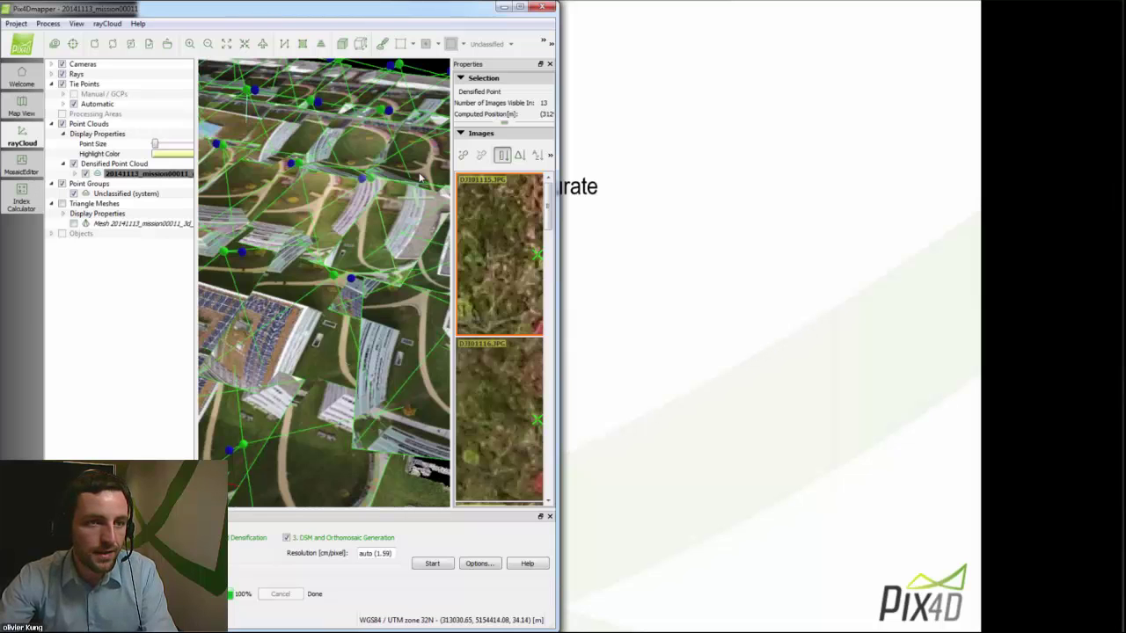
click(63, 64)
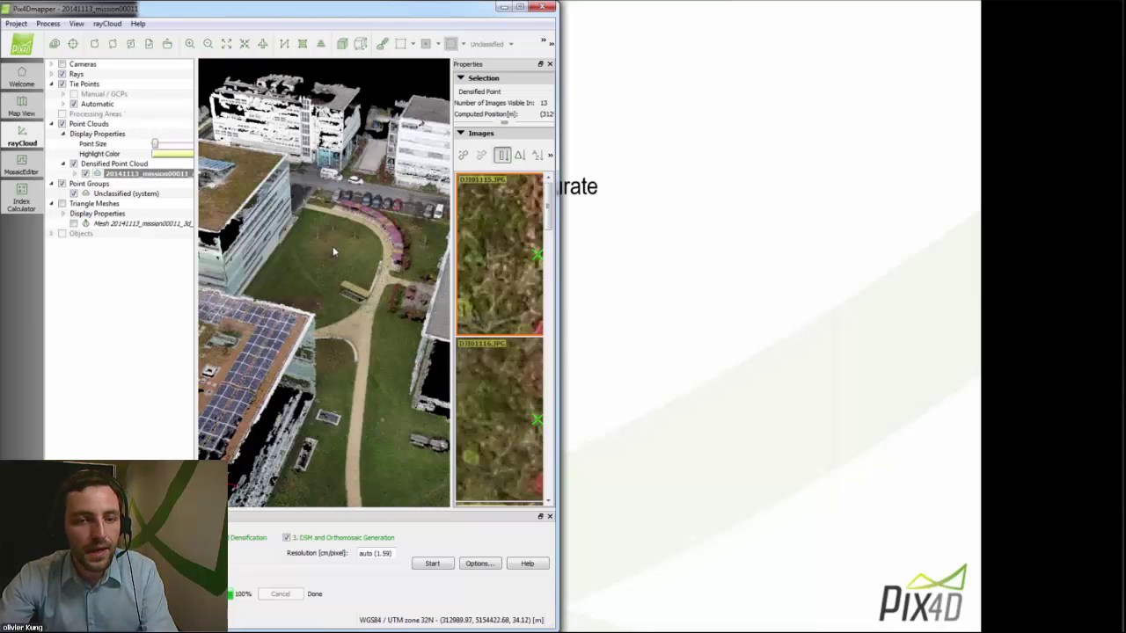
drag(334, 247, 352, 333)
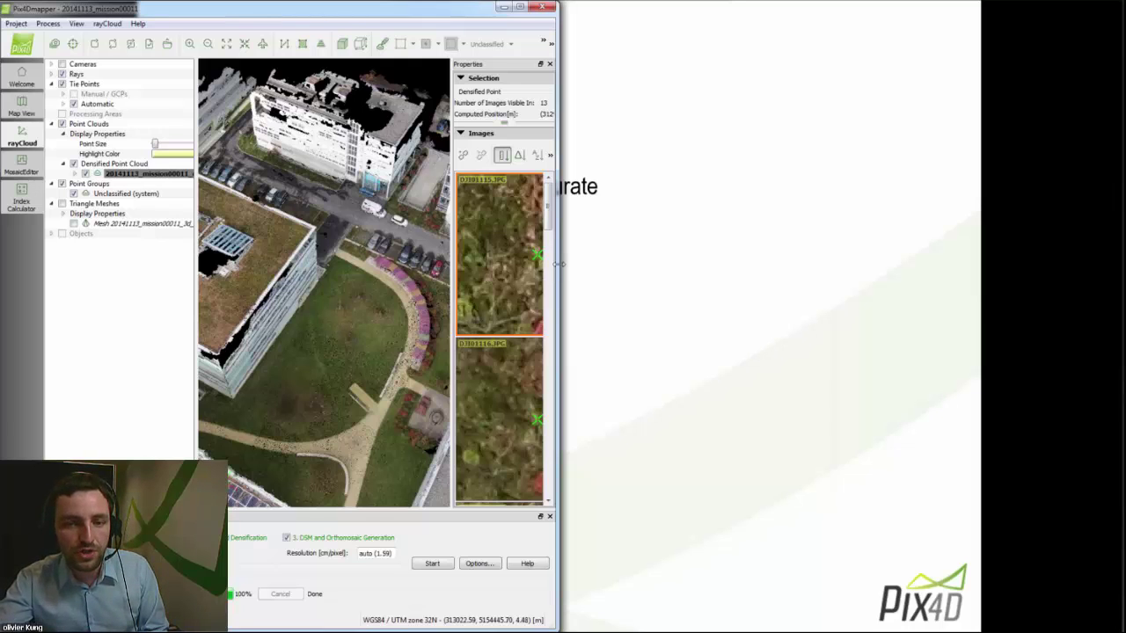
- Widen the mission00011 window and enlarge the area showing the selected point's properties and images
drag(557, 264, 656, 262)
drag(546, 264, 351, 264)
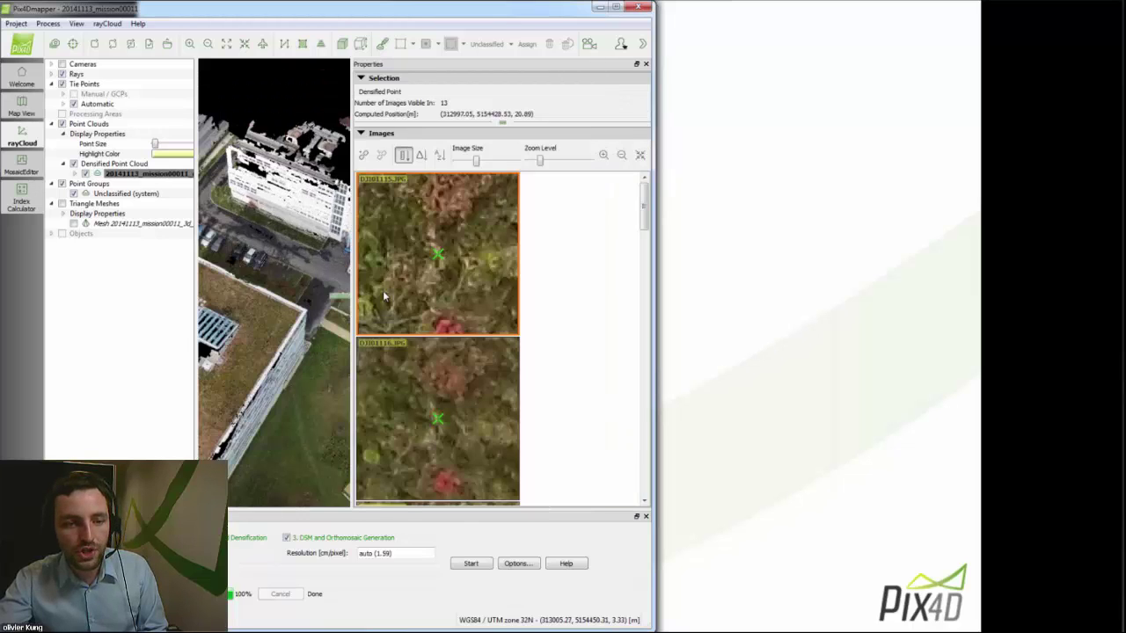
- Select a densified point on the facade of the building with the grassy roof
scroll(324, 259, down, 5)
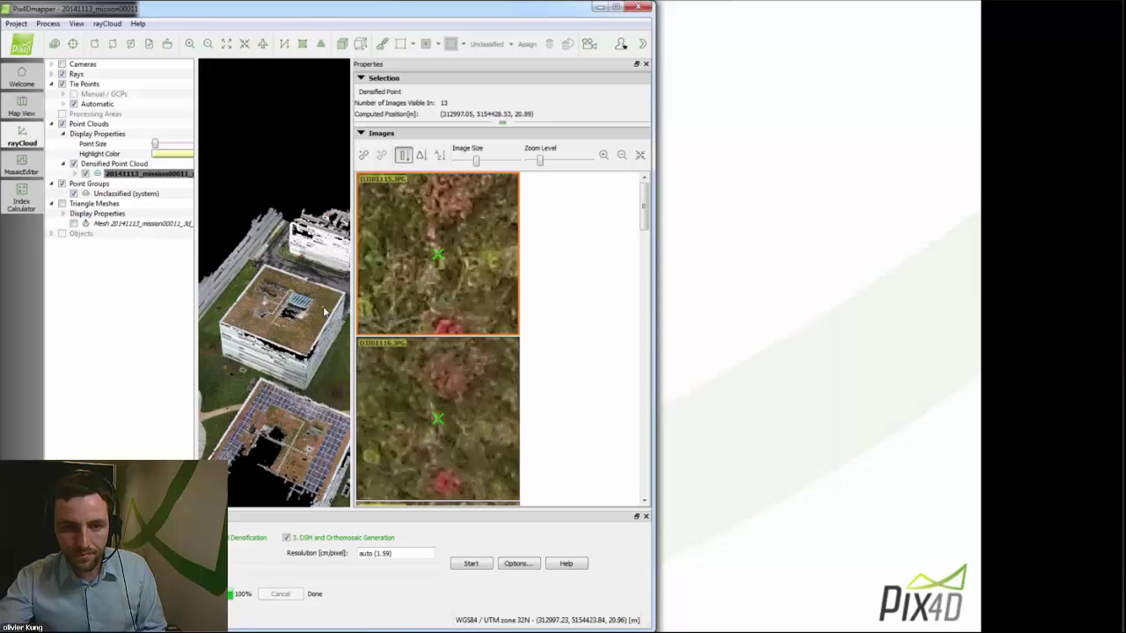
mouse_move(325, 312)
mouse_down()
mouse_move(314, 354)
mouse_move(294, 361)
mouse_up()
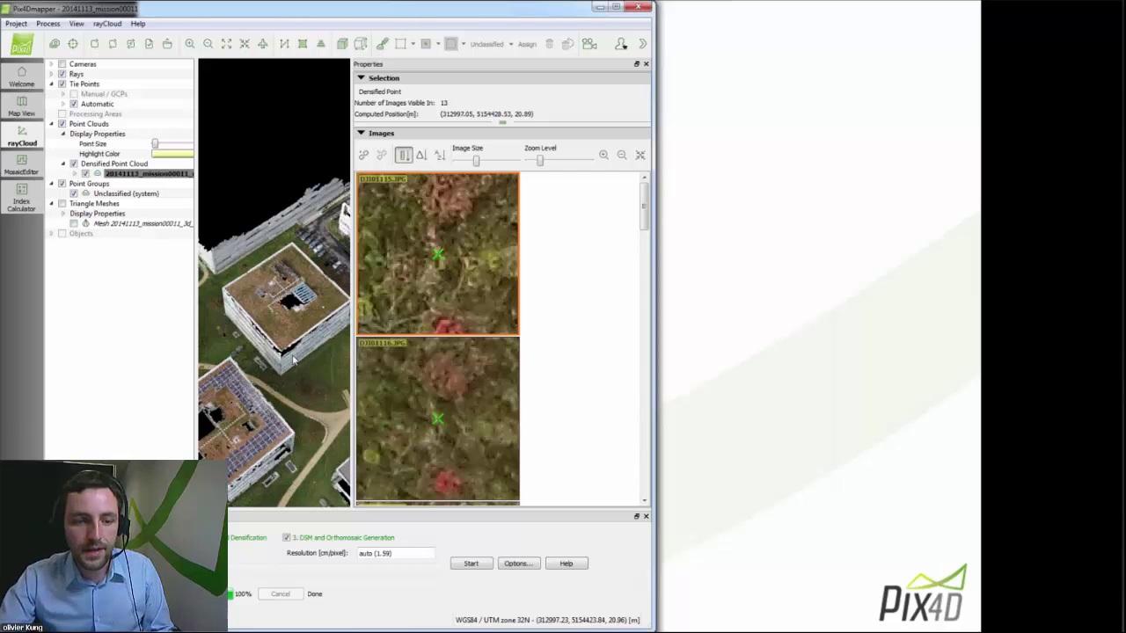
drag(295, 361, 295, 308)
scroll(264, 357, up, 6)
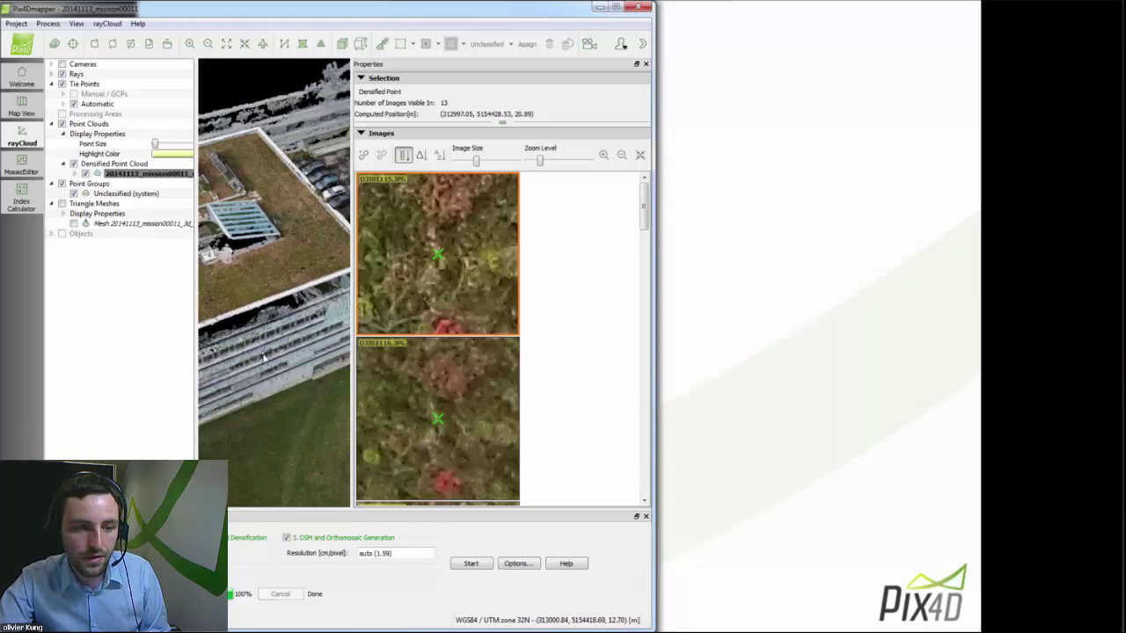
click(264, 358)
- Increase the zoom level and display size of the selected point's images, and bring the roof-edge images into view
drag(541, 161, 574, 163)
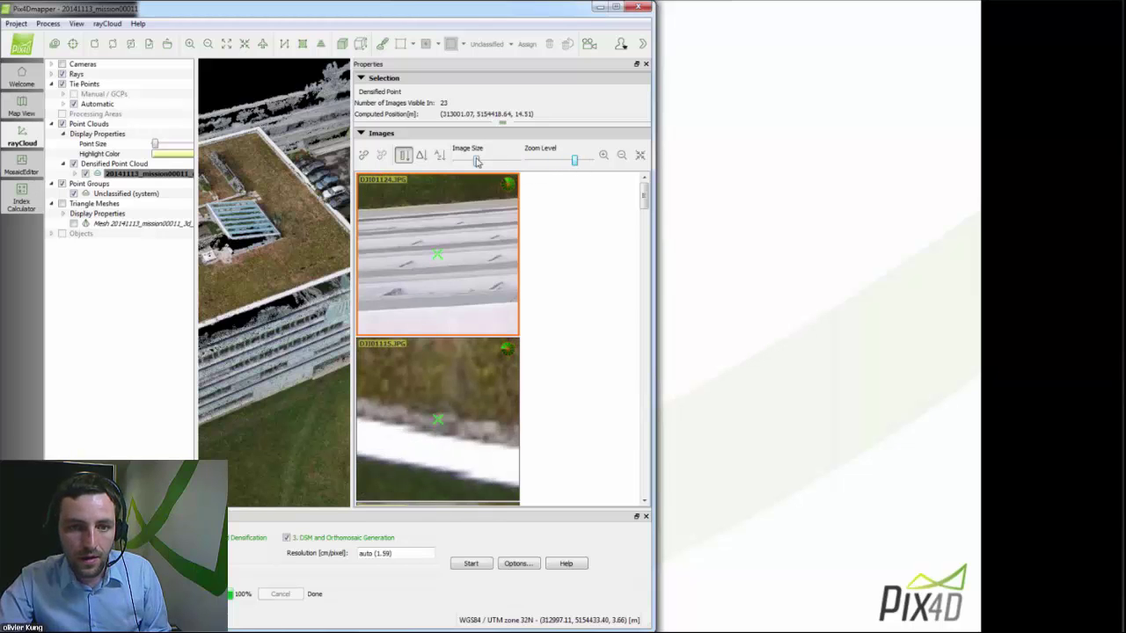
drag(476, 162, 496, 166)
drag(645, 183, 644, 211)
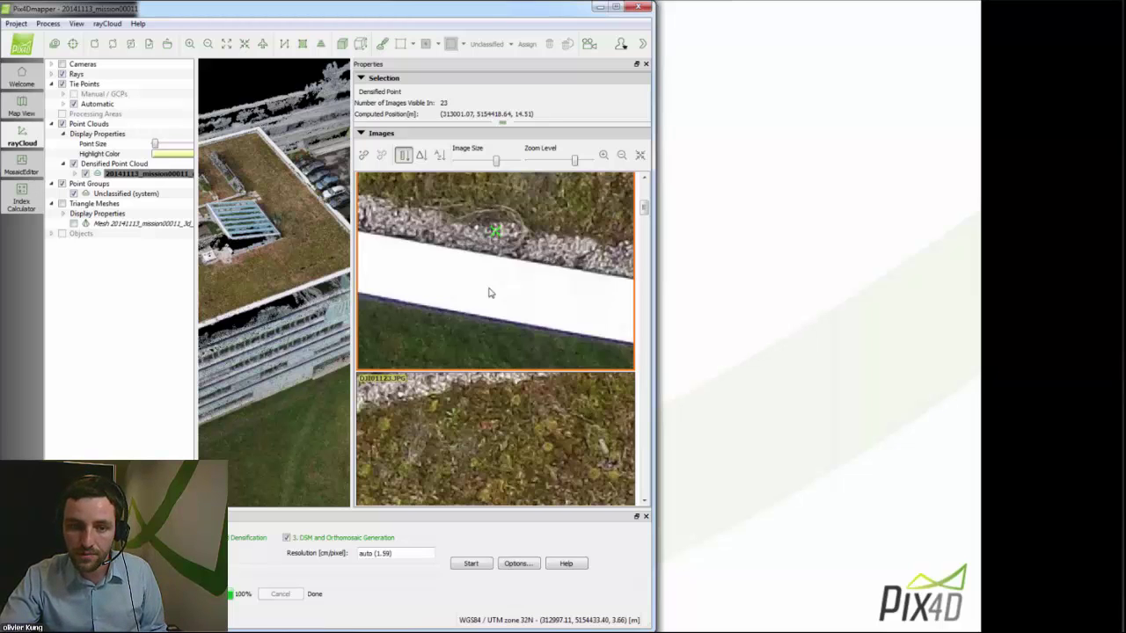
- Inspect the upper facade corner and the roof edge in the source image, and widen the mission00011 window further
drag(276, 325, 255, 339)
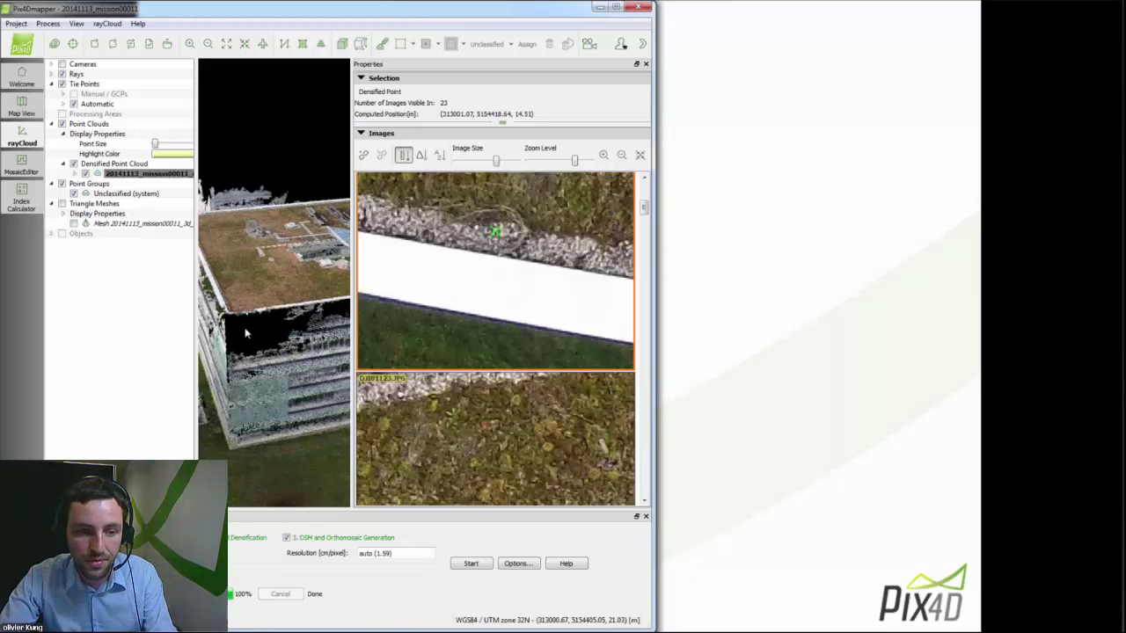
drag(484, 254, 526, 238)
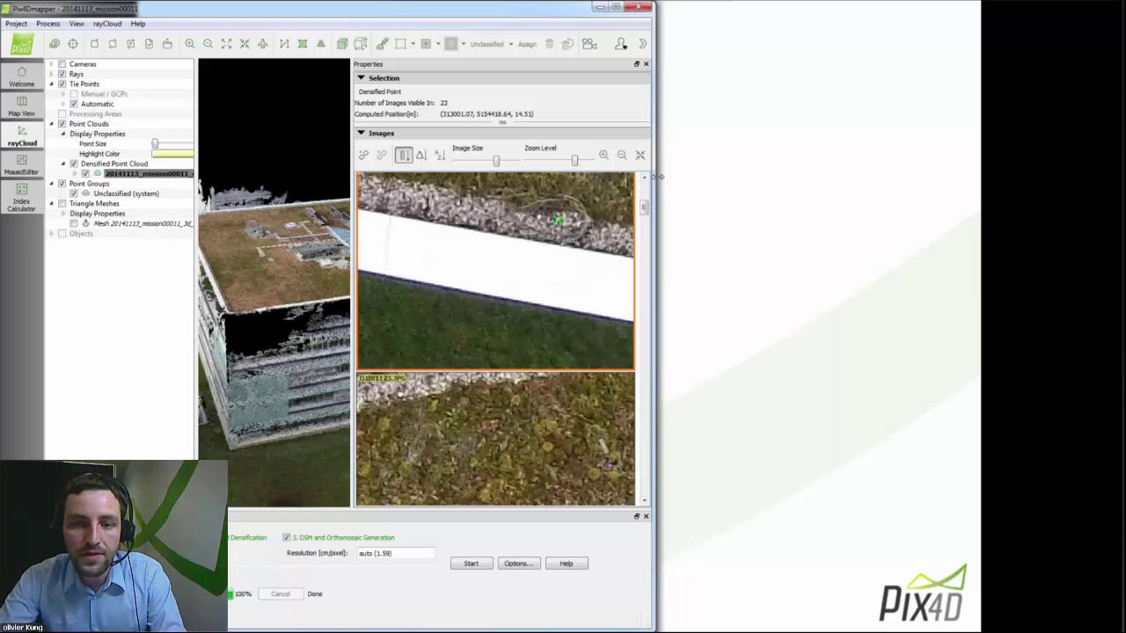
drag(656, 176, 1049, 278)
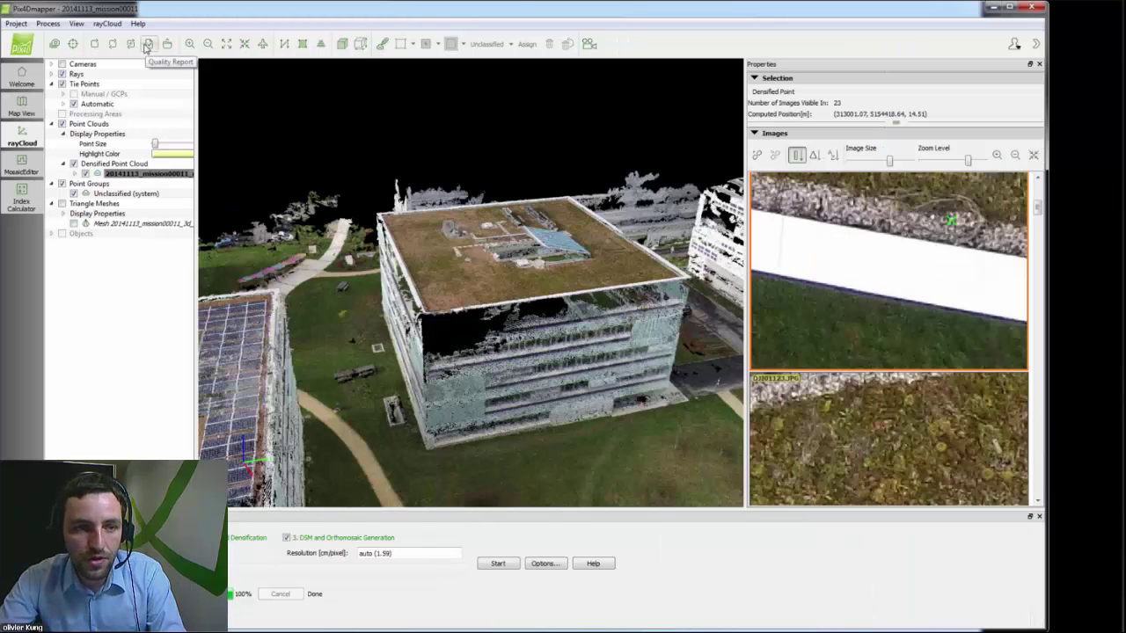
- Review the quality report's summary, quality checks and preview, read the georeferencing help, and close the report
click(147, 44)
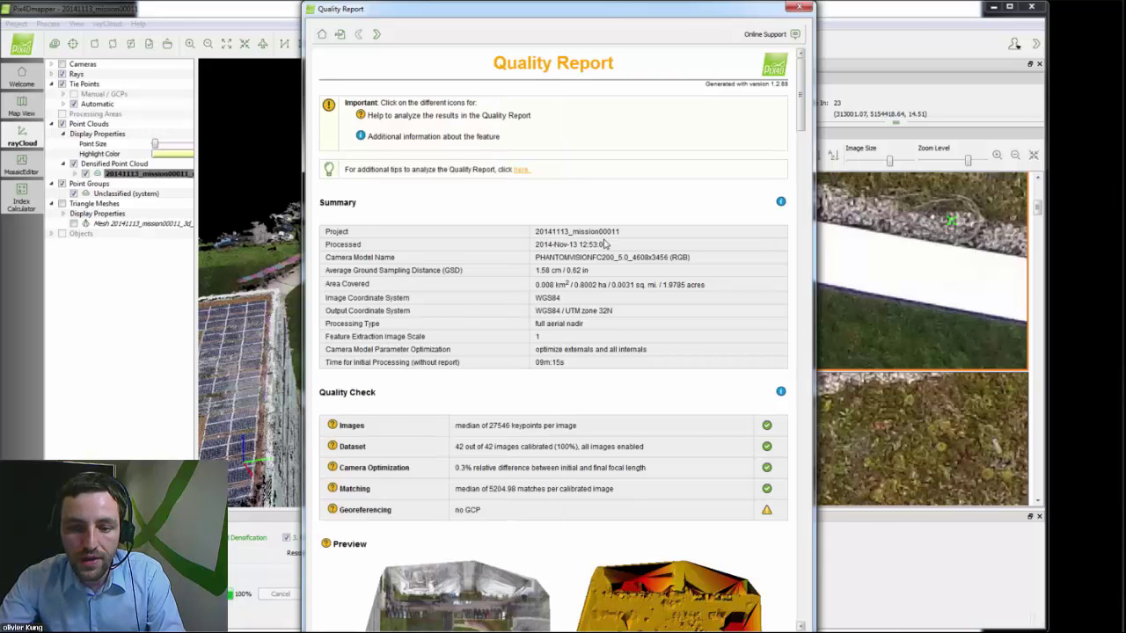
scroll(606, 244, down, 3)
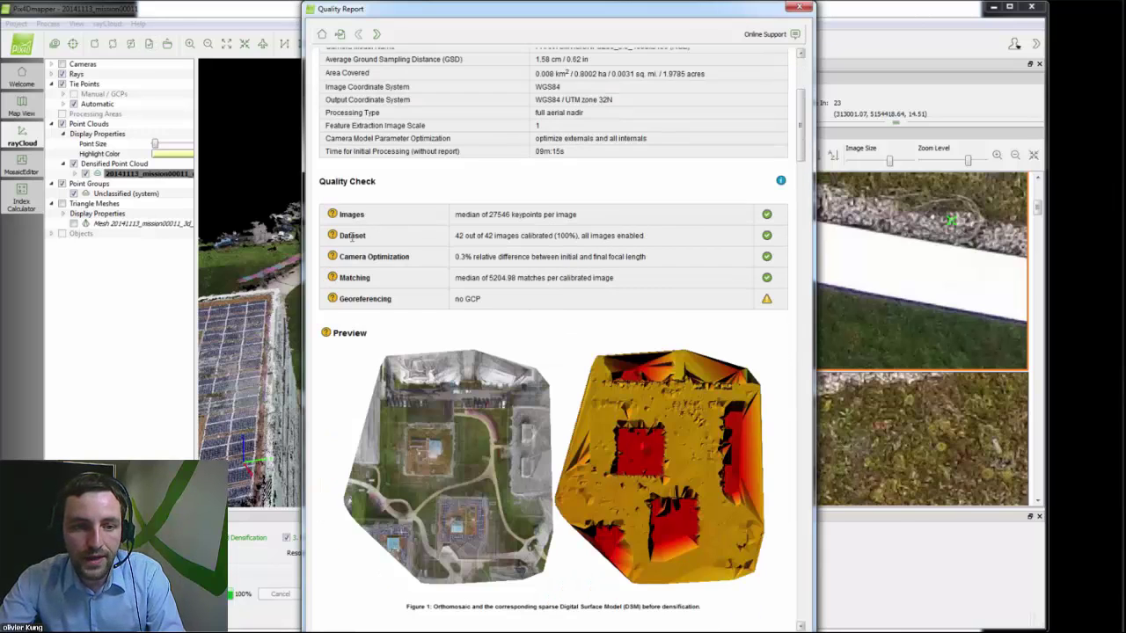
click(334, 303)
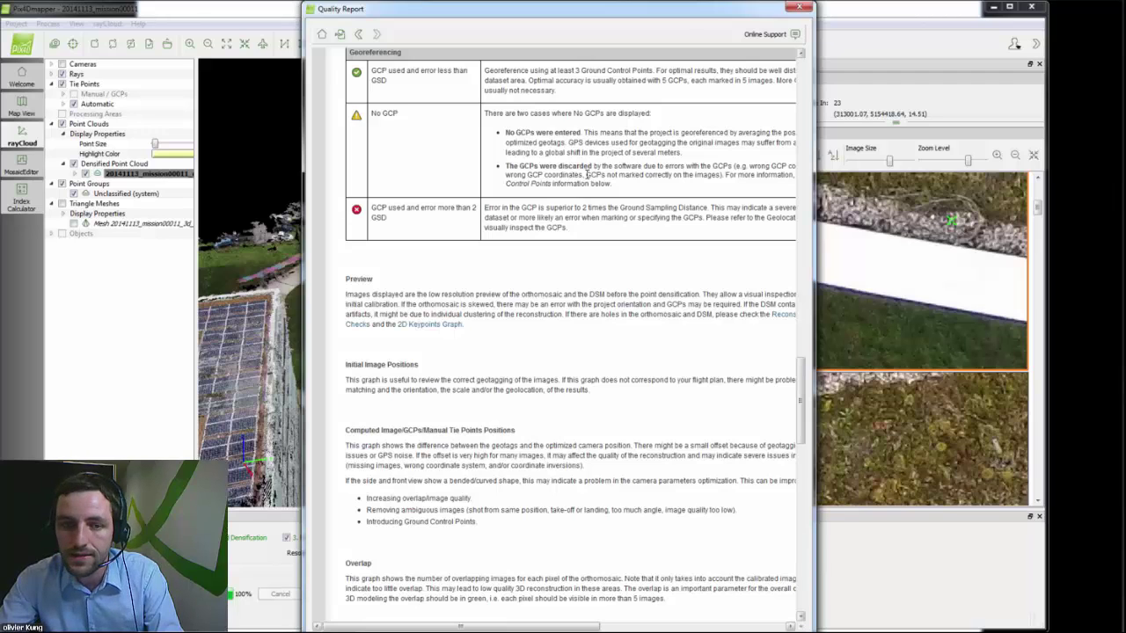
scroll(633, 162, up, 1)
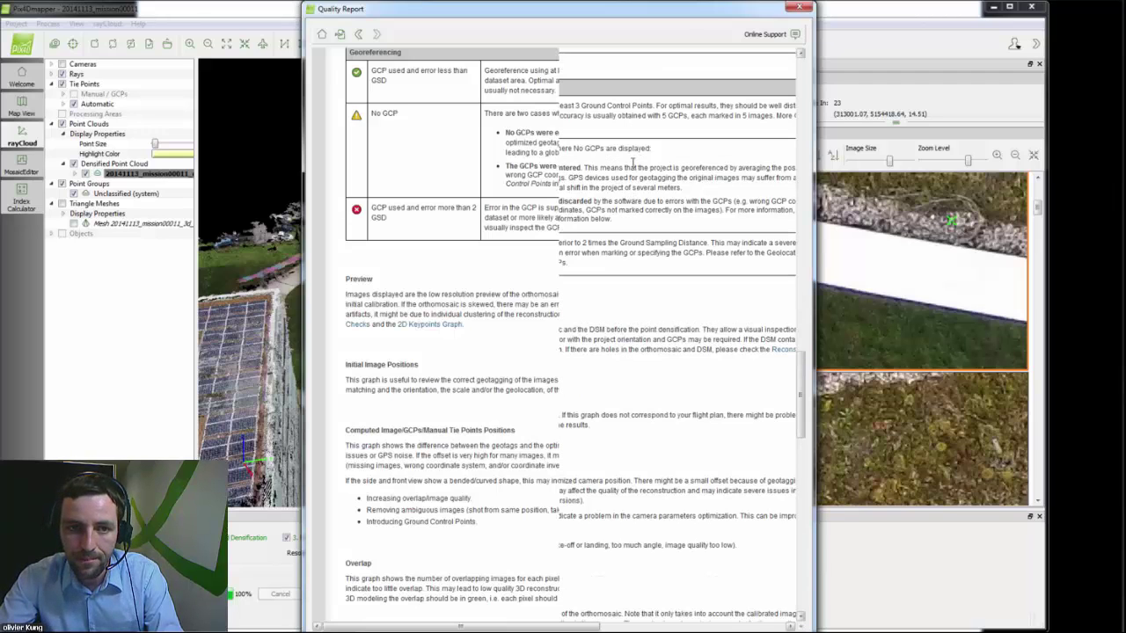
scroll(632, 162, up, 1)
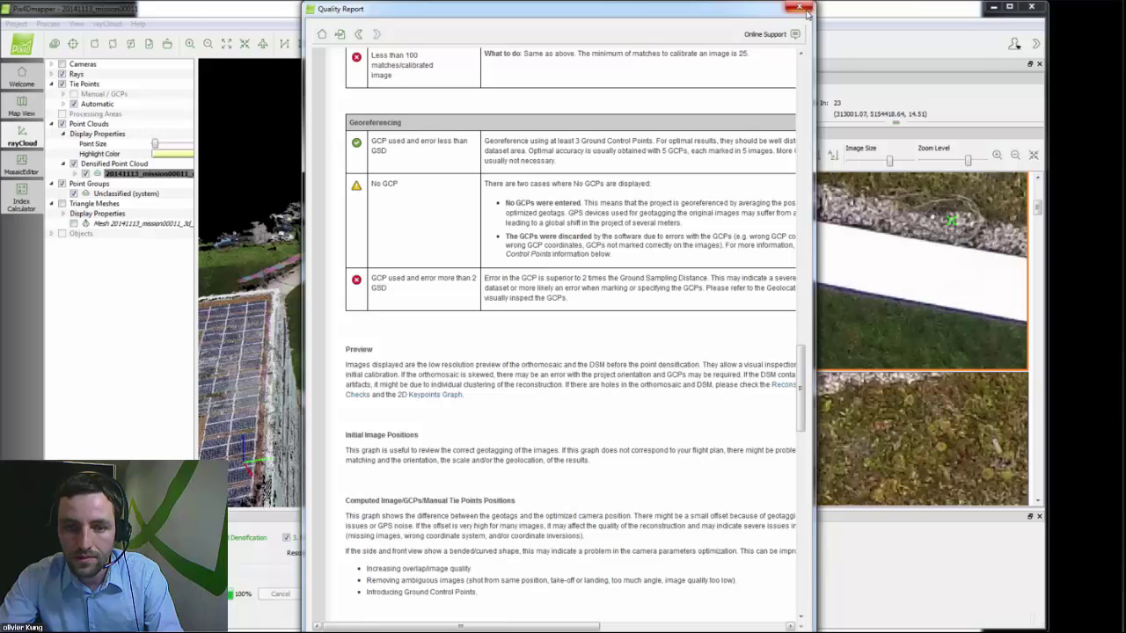
click(807, 12)
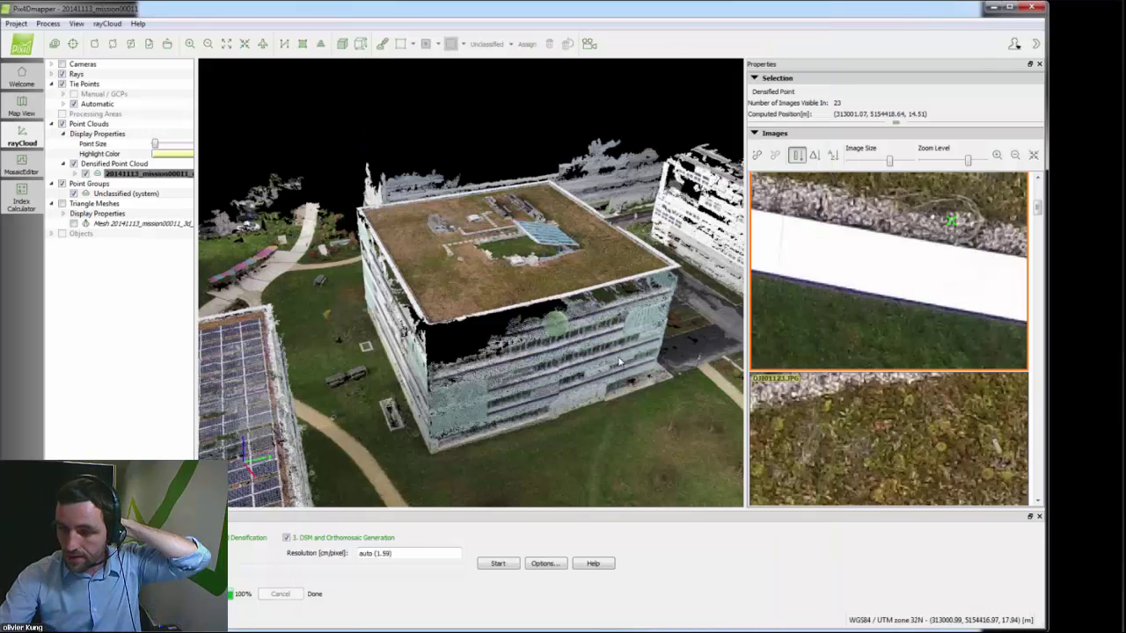
- Close the processing options area and select a densified point at the skylight's corner on the grassy roof
drag(620, 361, 445, 190)
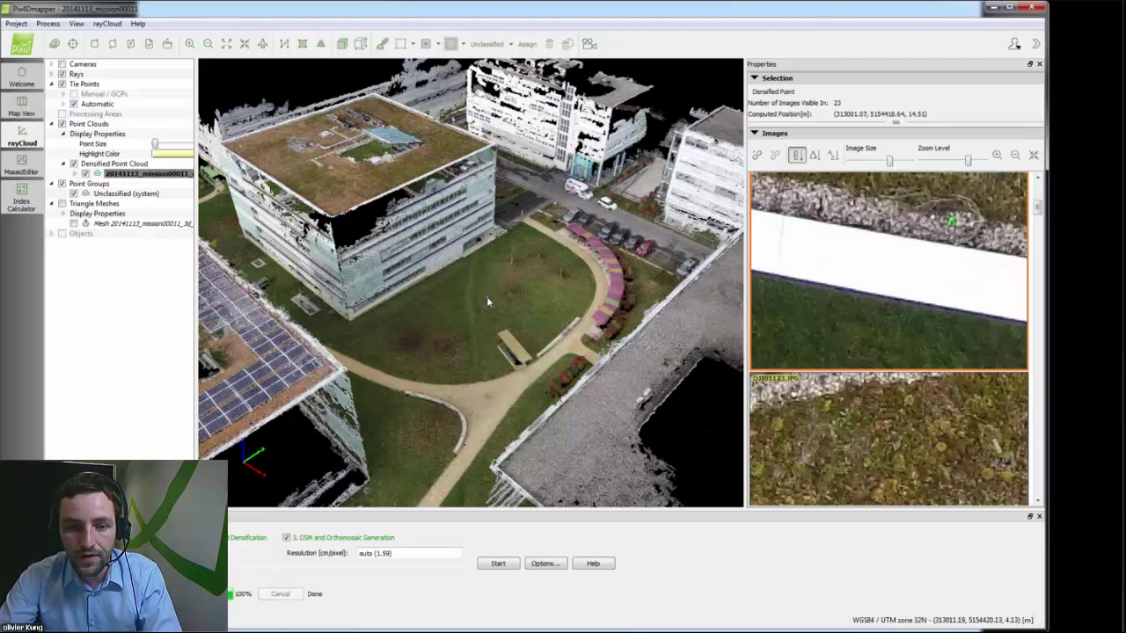
click(1039, 524)
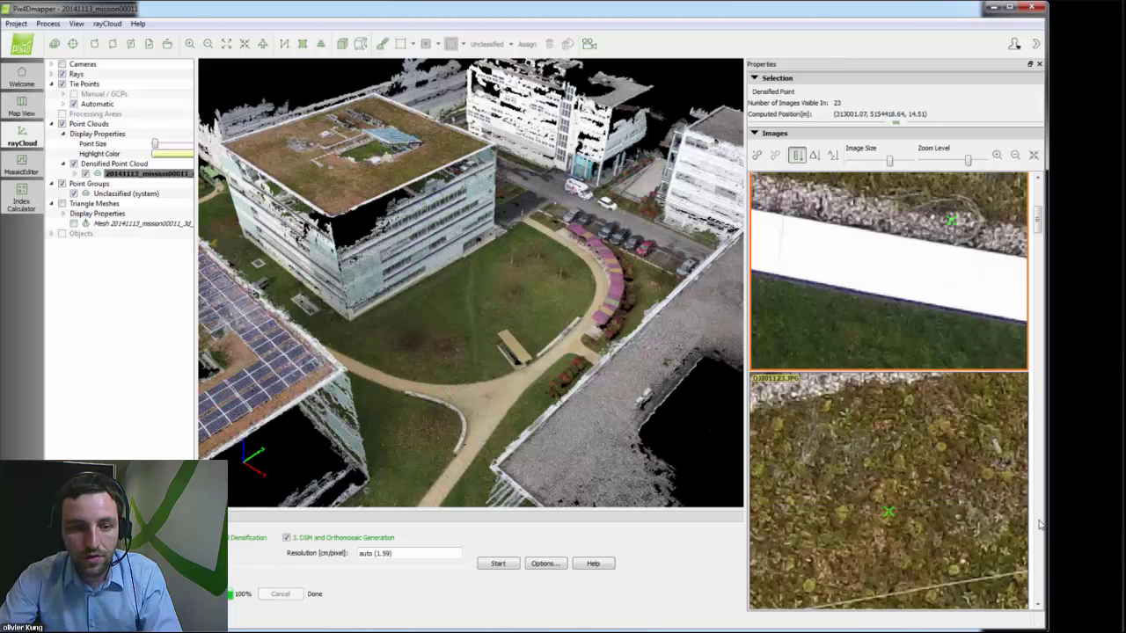
click(413, 158)
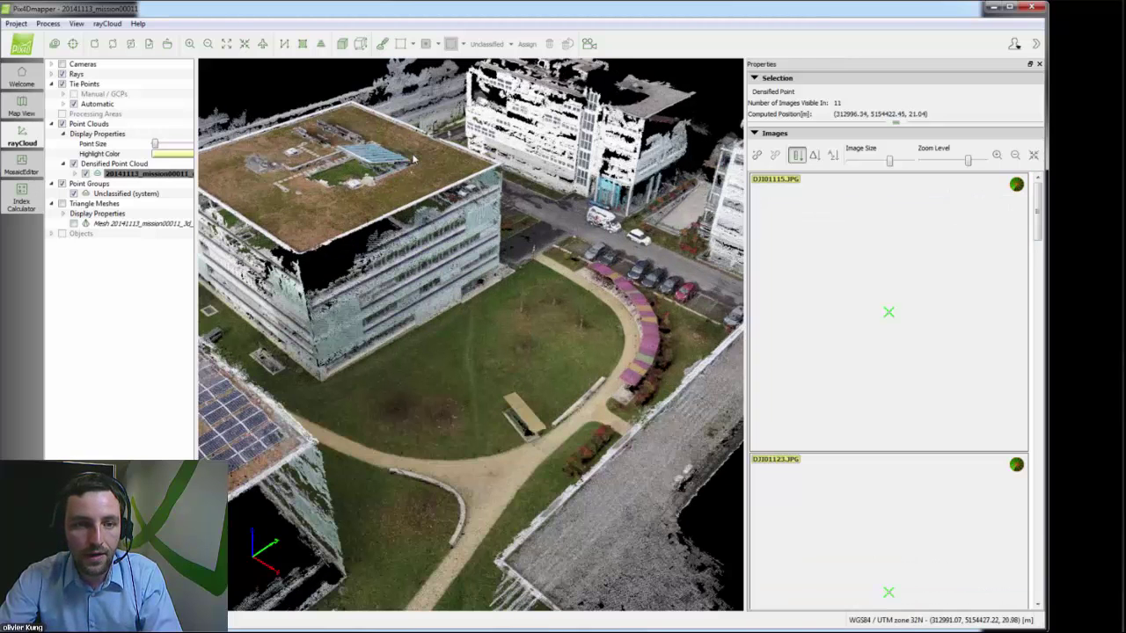
click(414, 159)
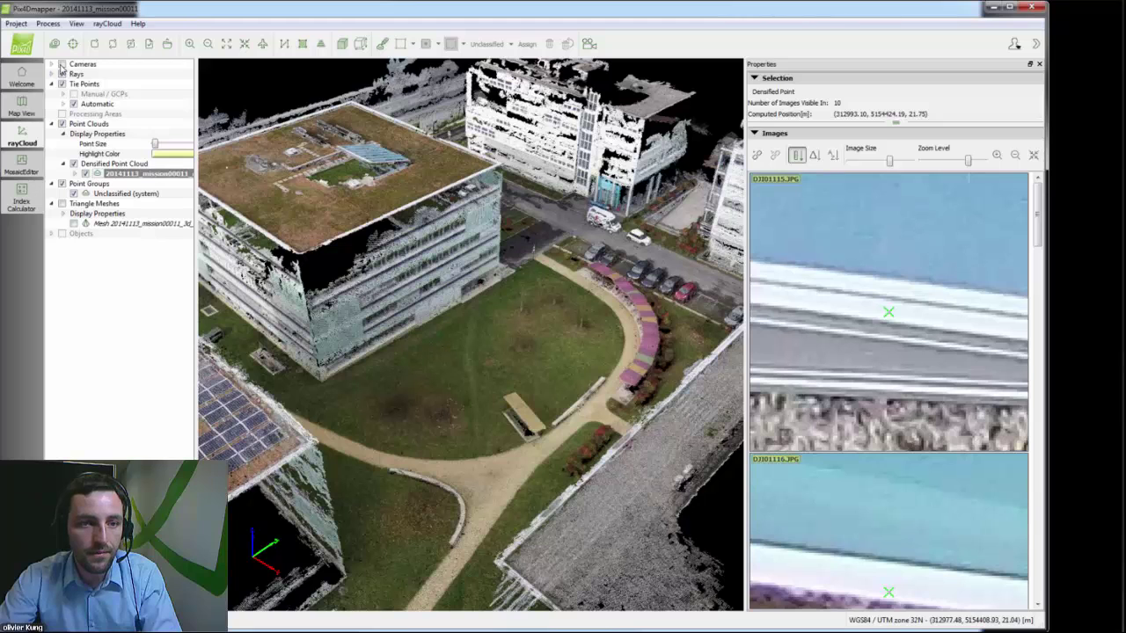
- Show the cameras and examine the rays connecting the selected skylight point to its source images
click(62, 64)
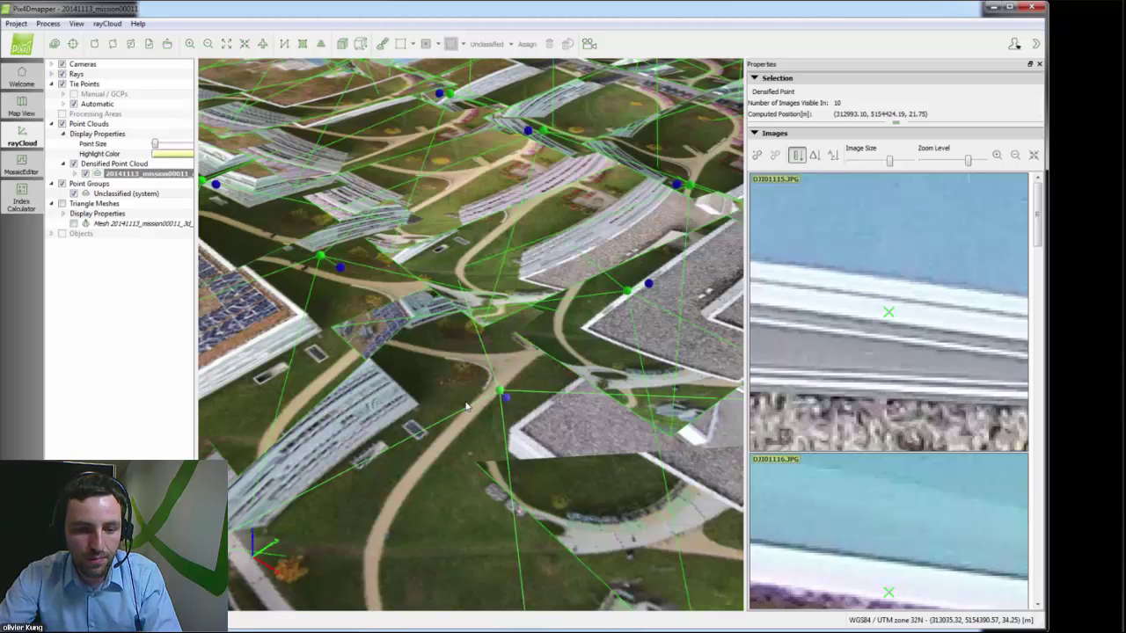
drag(467, 406, 463, 222)
drag(390, 501, 401, 476)
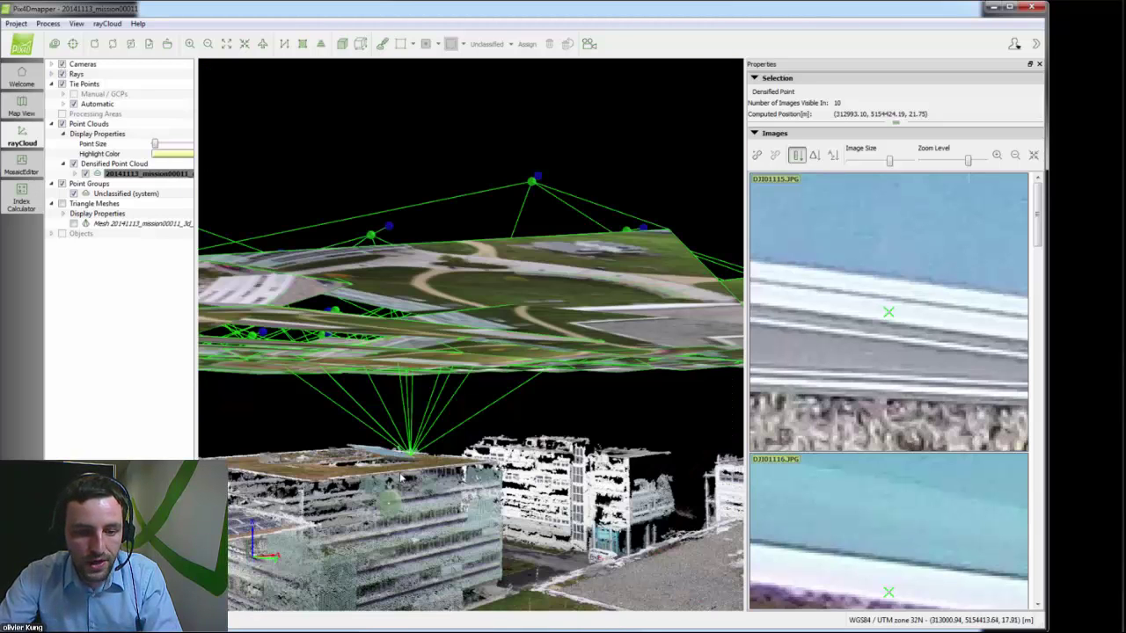
scroll(400, 476, up, 3)
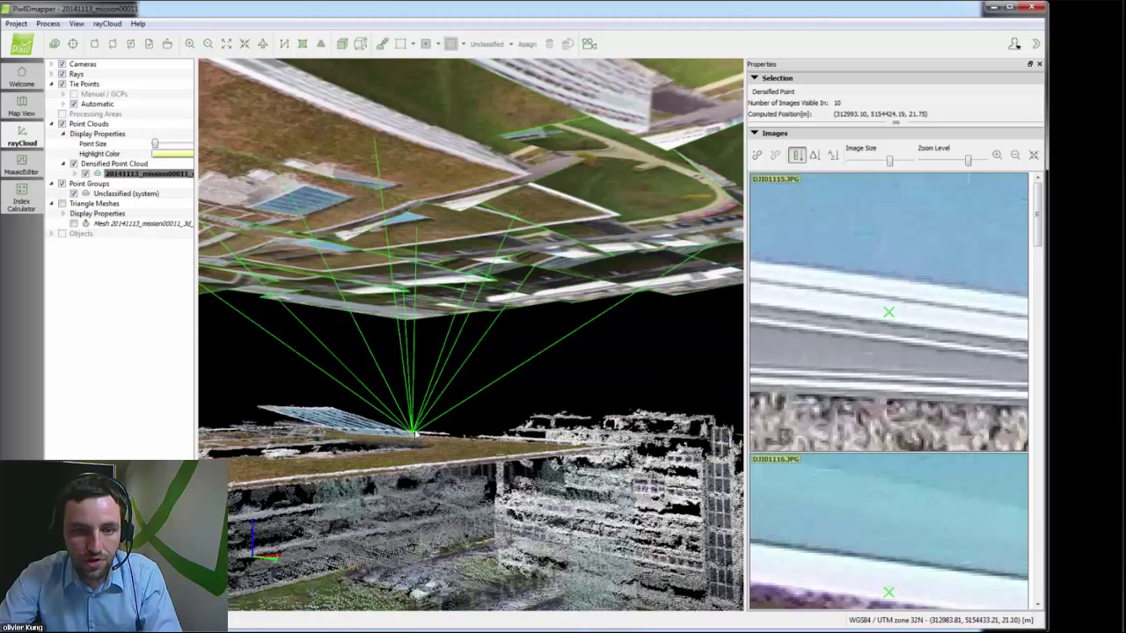
drag(416, 434, 662, 257)
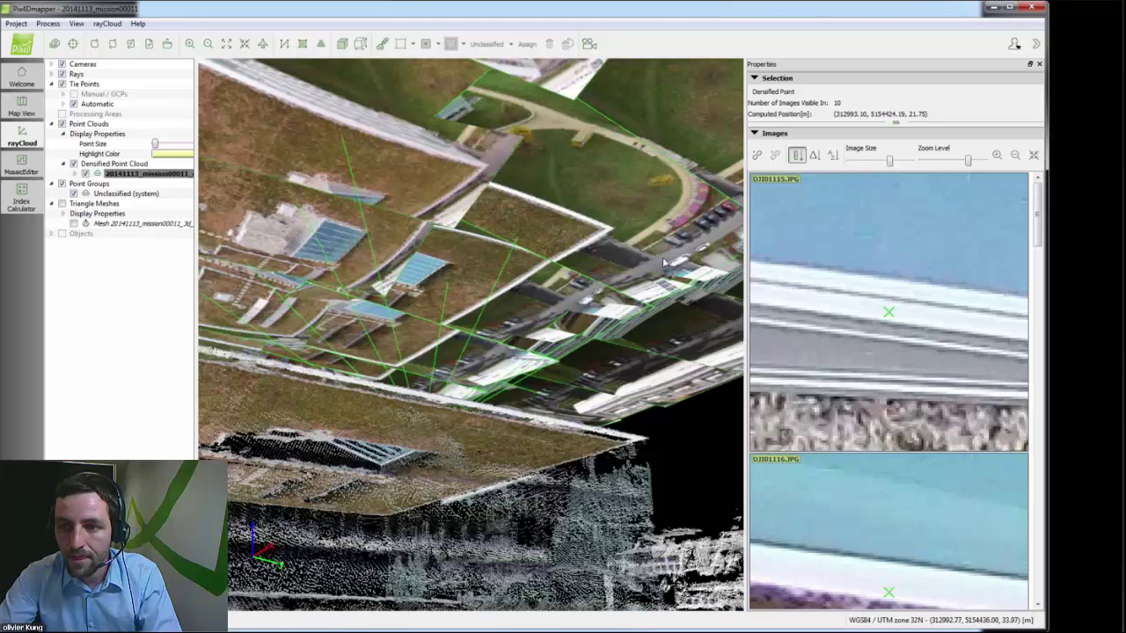
- Reduce the display size of the selected point's images to two columns and zoom them in on the marked skylight corner
click(967, 161)
drag(967, 162, 868, 169)
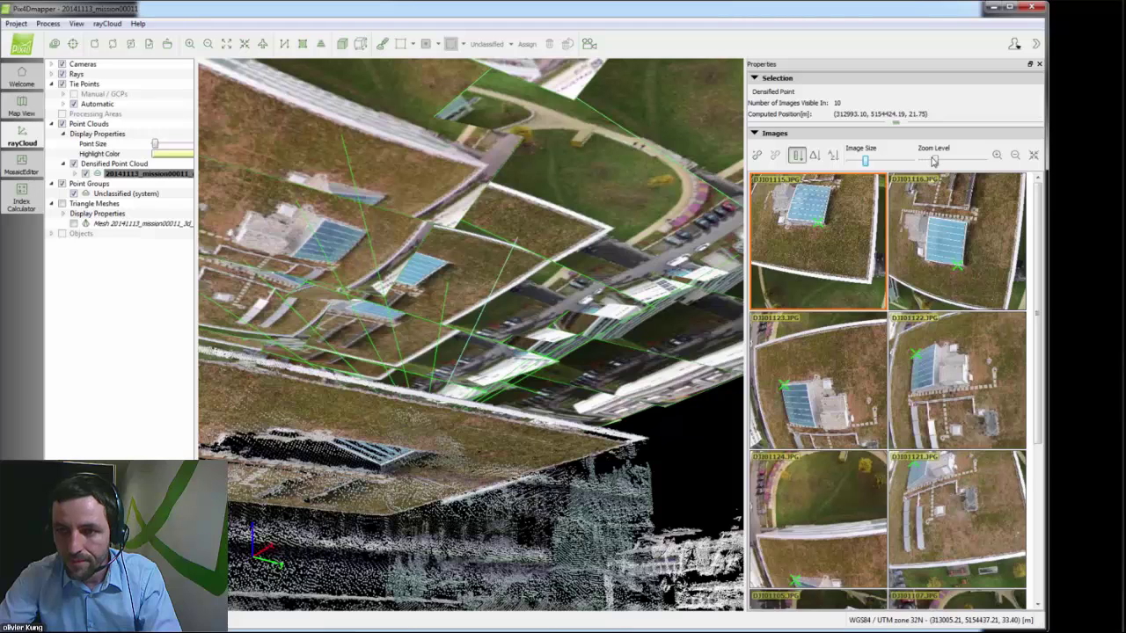
drag(934, 161, 972, 162)
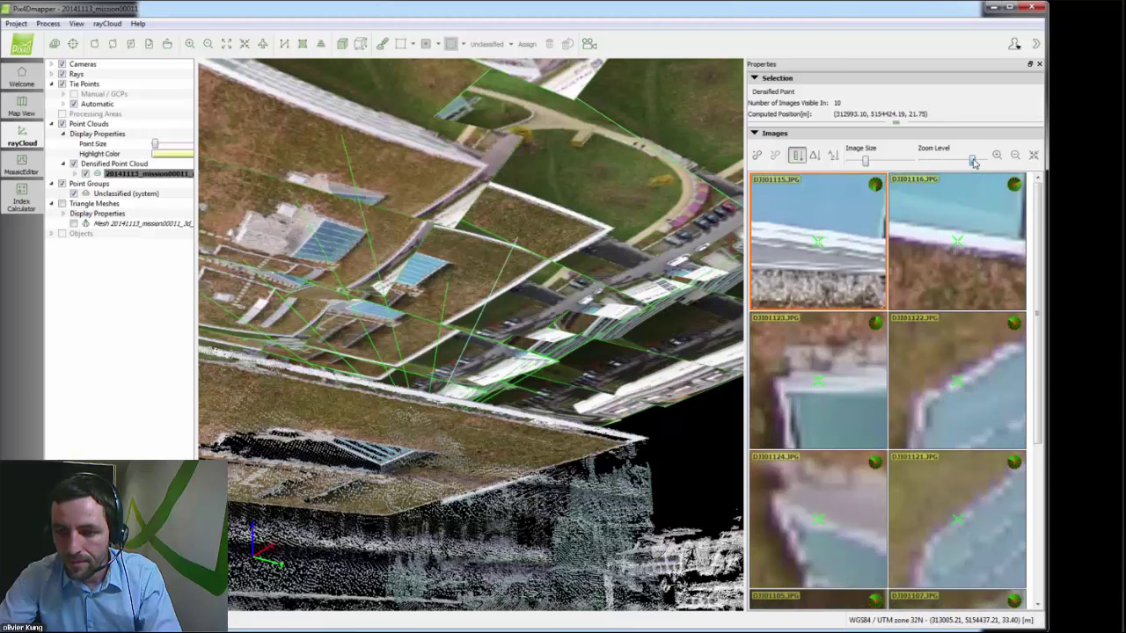
click(911, 258)
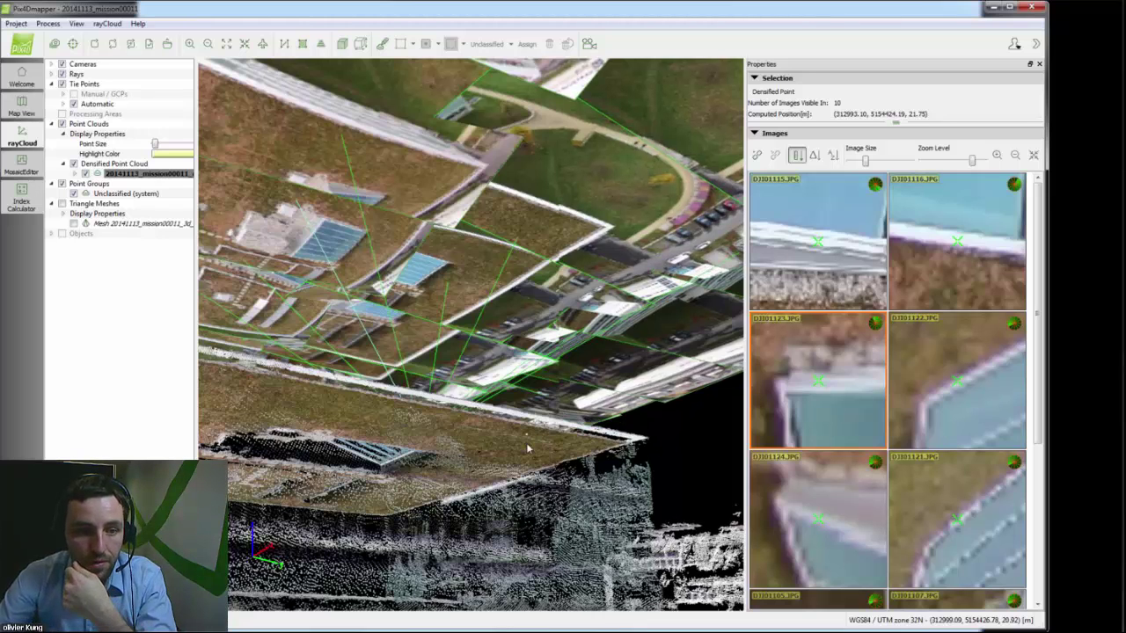
- Hide the cameras, view the skylight and grassy roof in the point cloud, and switch to the presentation's Accuracy slide
mouse_move(527, 445)
mouse_down()
mouse_move(503, 536)
mouse_move(511, 497)
mouse_up()
click(63, 64)
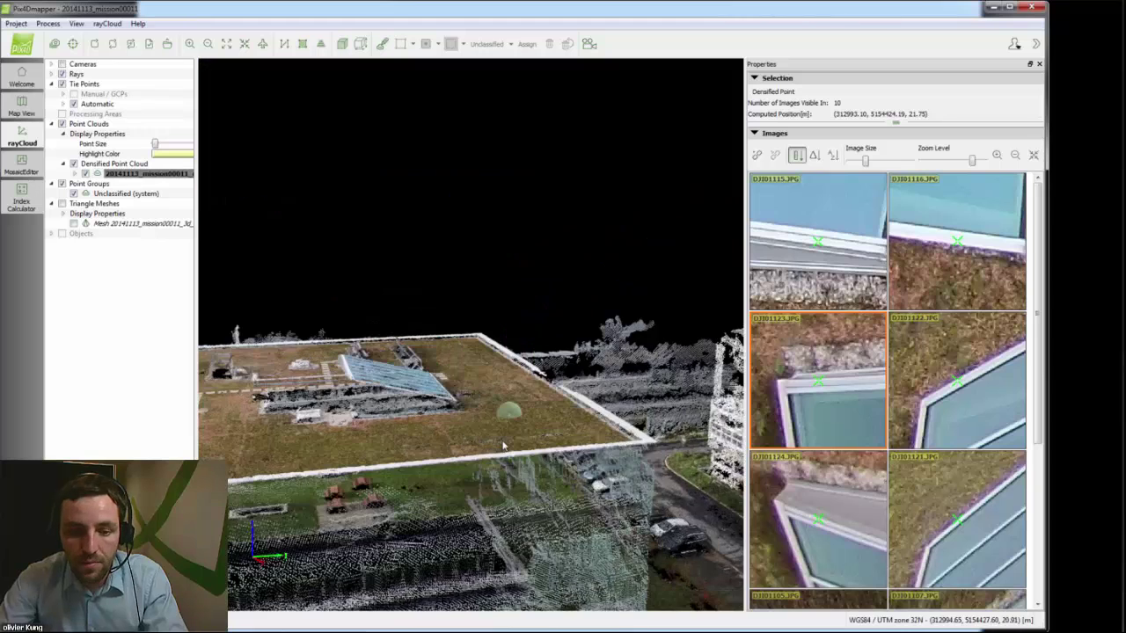
drag(504, 446, 388, 456)
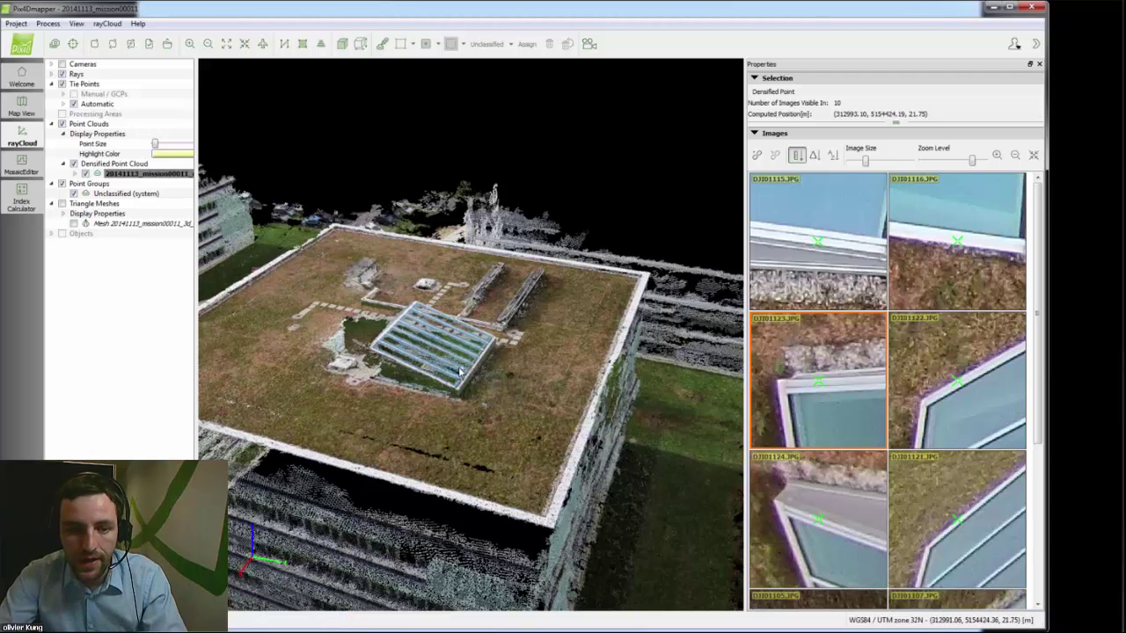
drag(459, 372, 785, 241)
click(597, 193)
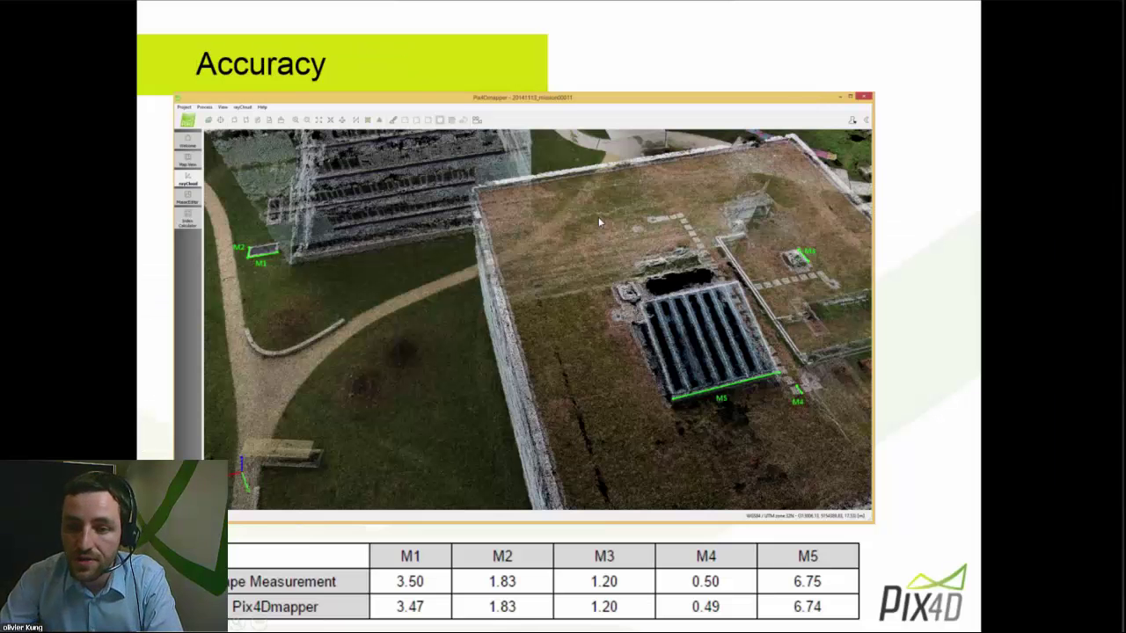
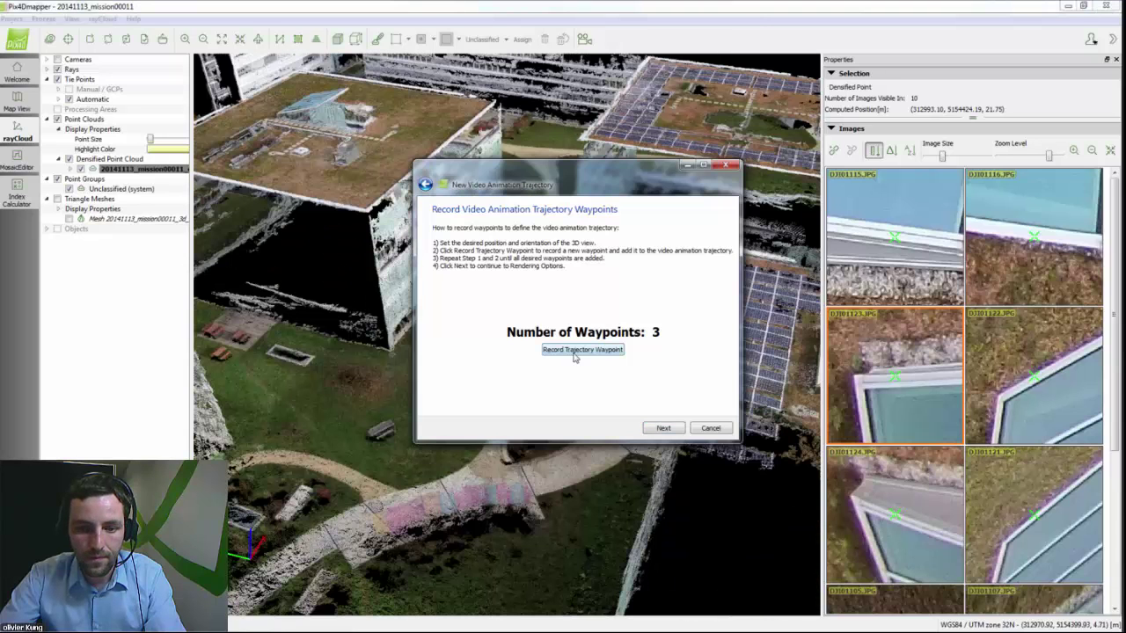
- Create the video animation trajectory Animation Trajectory 1 with a 10-second duration and interpolation, and play it back
click(663, 428)
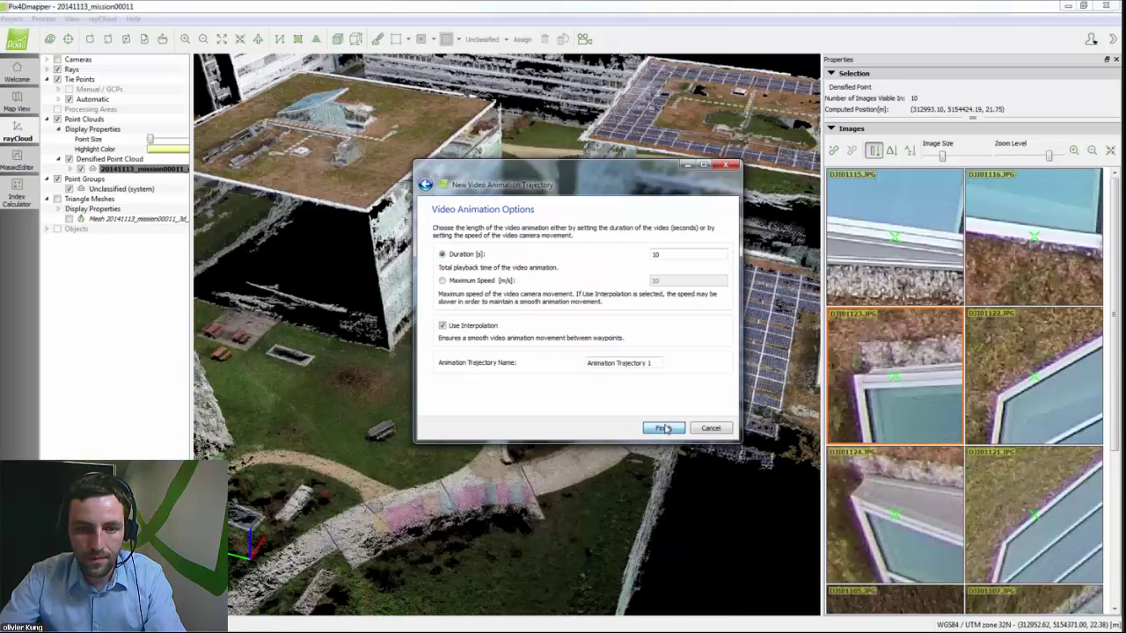
click(663, 427)
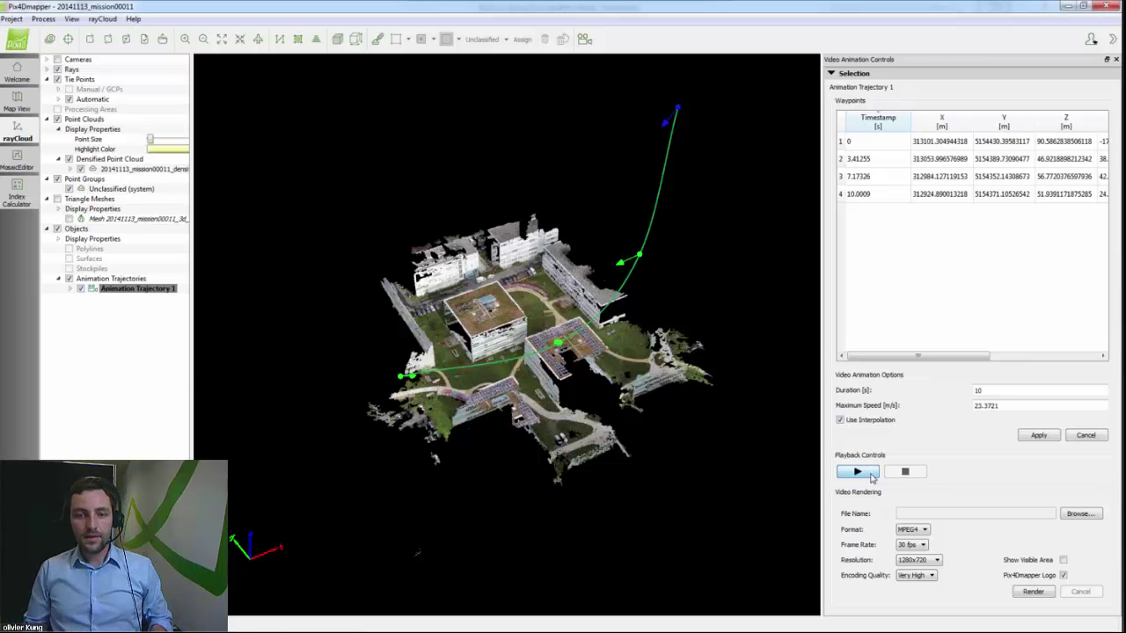
click(859, 472)
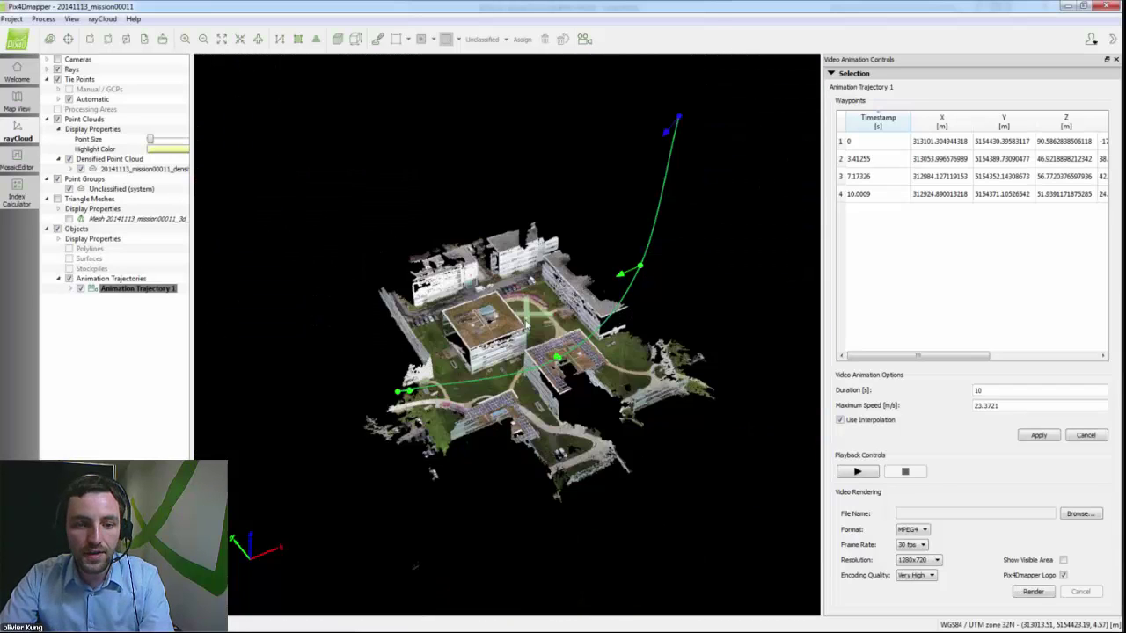
- Select a densified point at the grassy-roof building's upper corner and examine the facade below the roof edge from several sides
scroll(495, 398, up, 5)
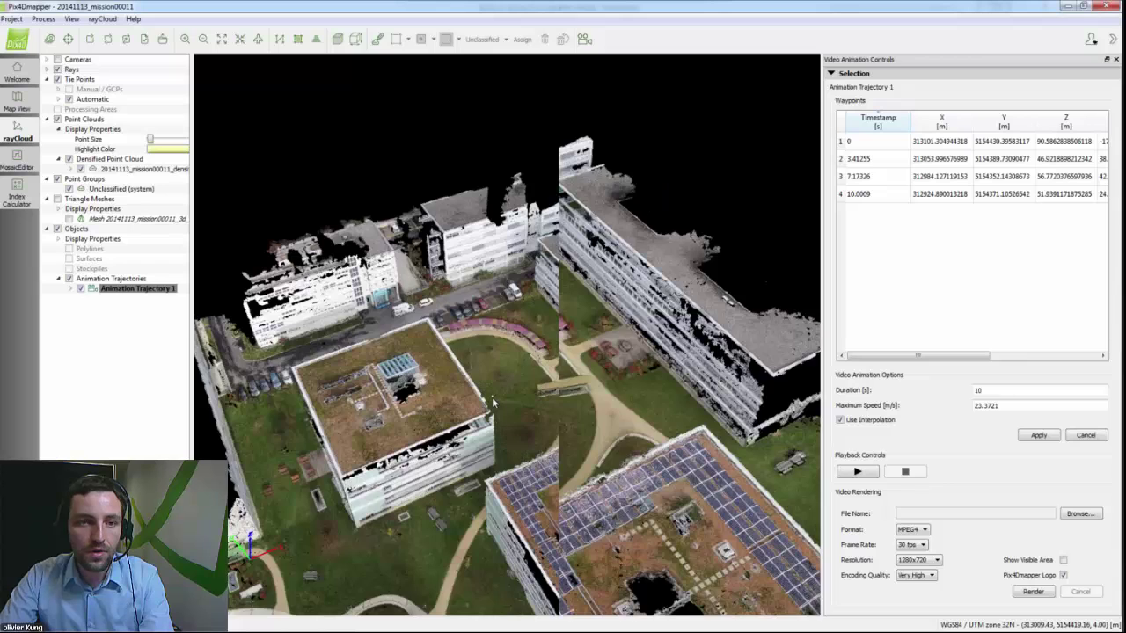
drag(493, 401, 561, 235)
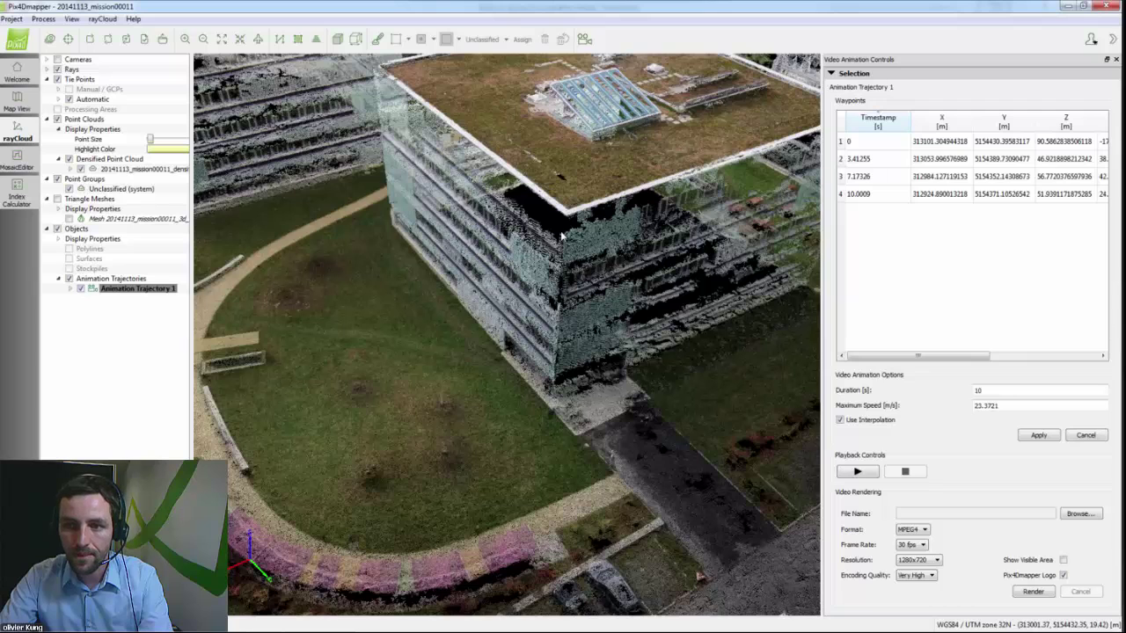
click(561, 236)
scroll(561, 236, up, 2)
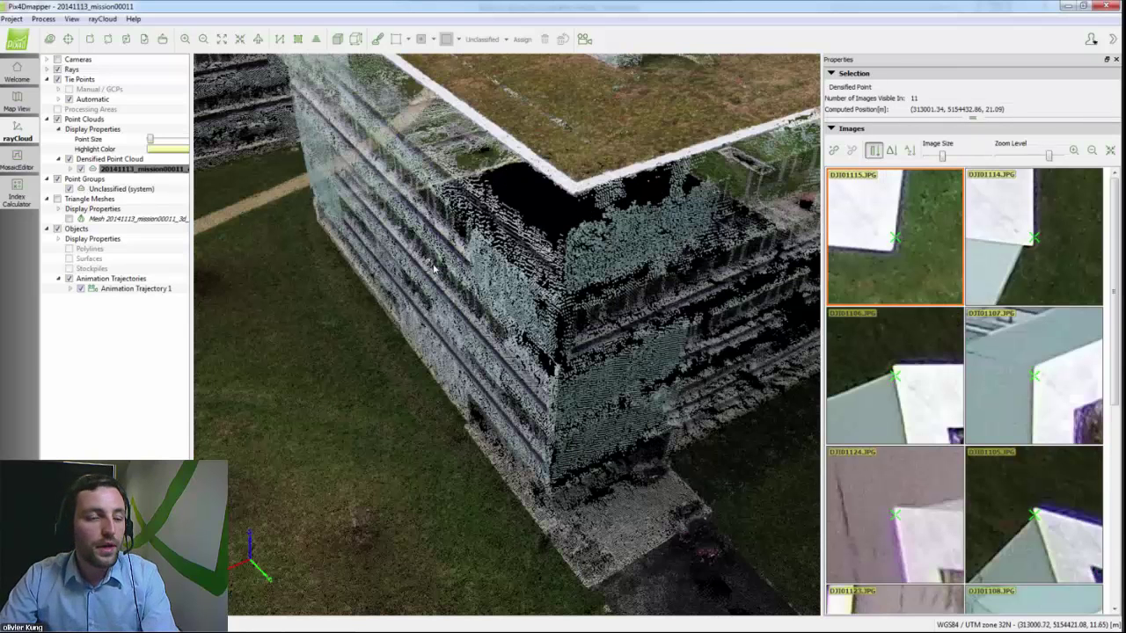
scroll(436, 271, up, 1)
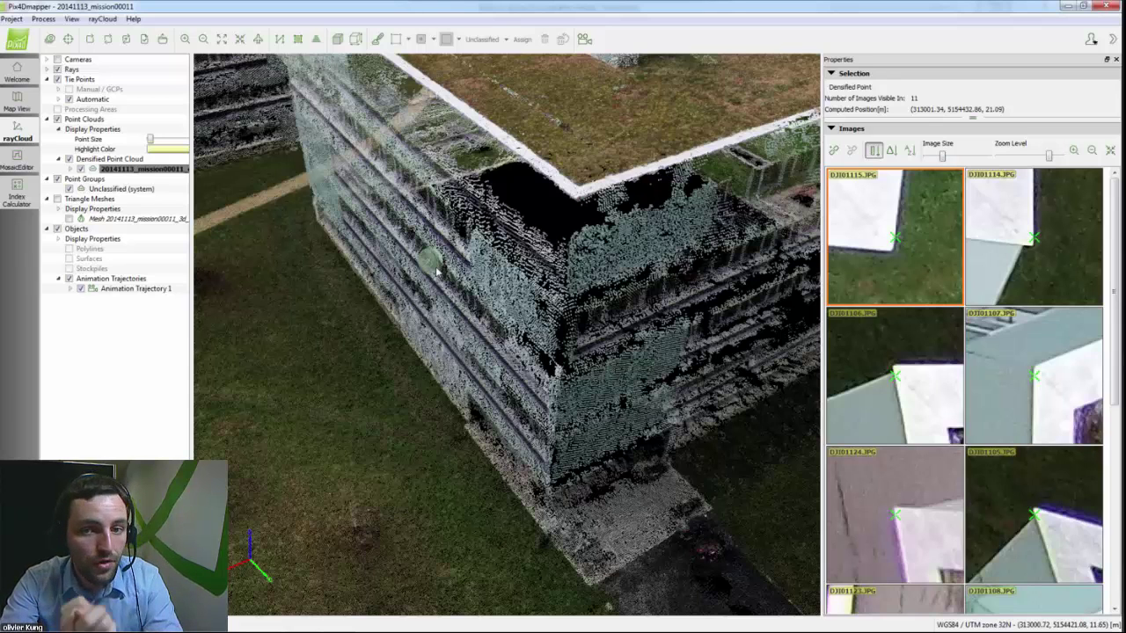
drag(436, 270, 591, 264)
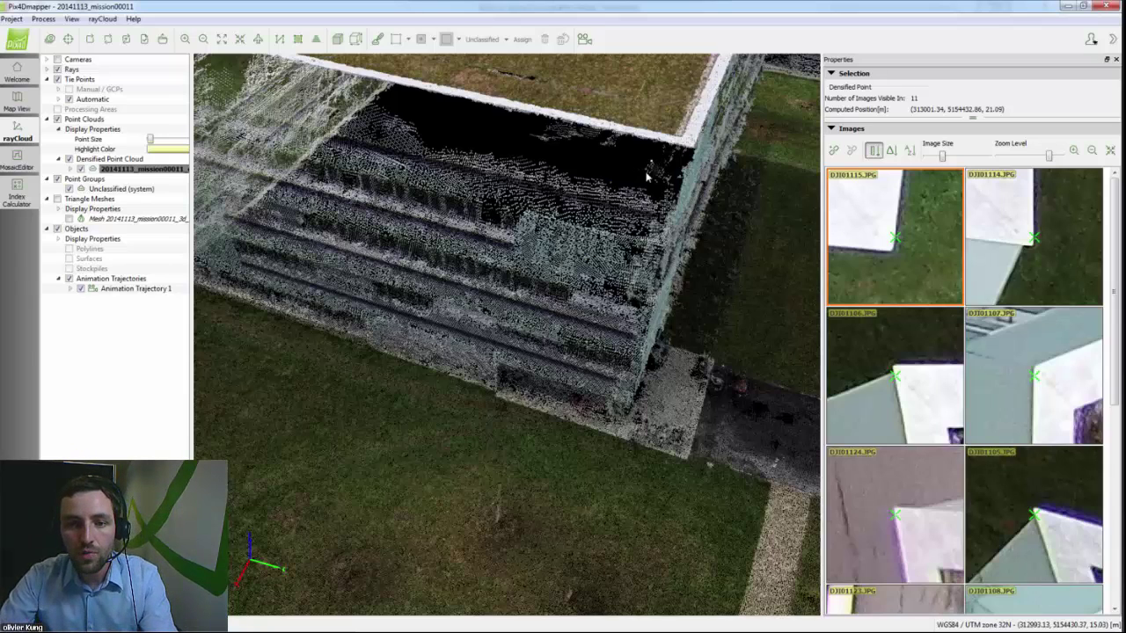
mouse_move(647, 176)
mouse_down()
mouse_move(640, 202)
mouse_move(540, 322)
mouse_up()
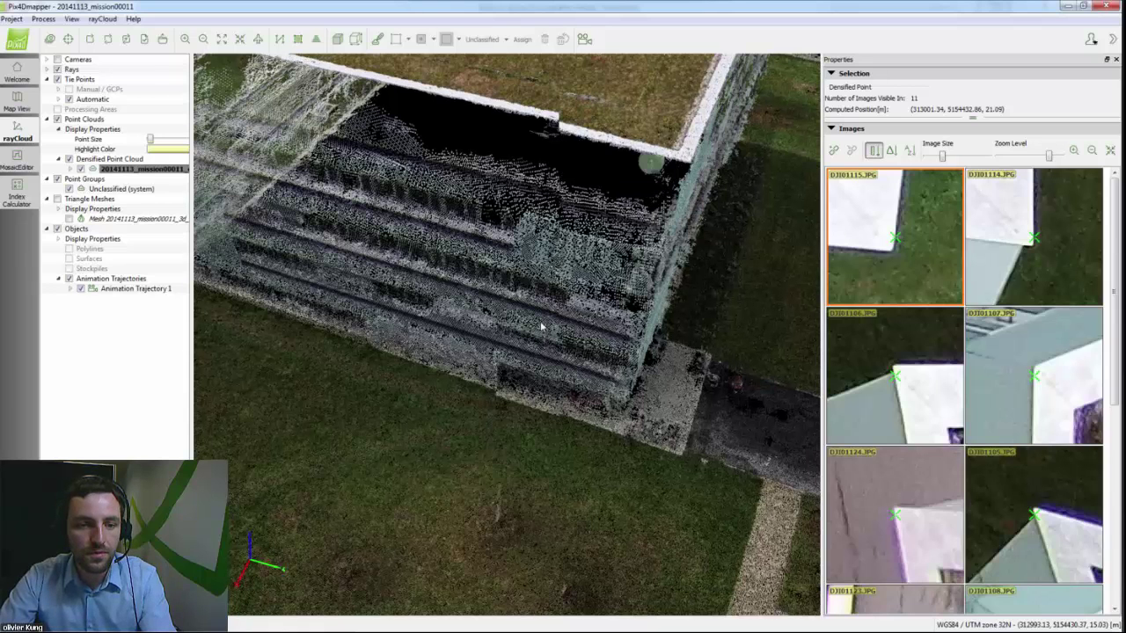
- Outline the rectangular block on the lawn beside the path as a five-vertex stockpile, compute its volume, and view the result
scroll(540, 323, down, 2)
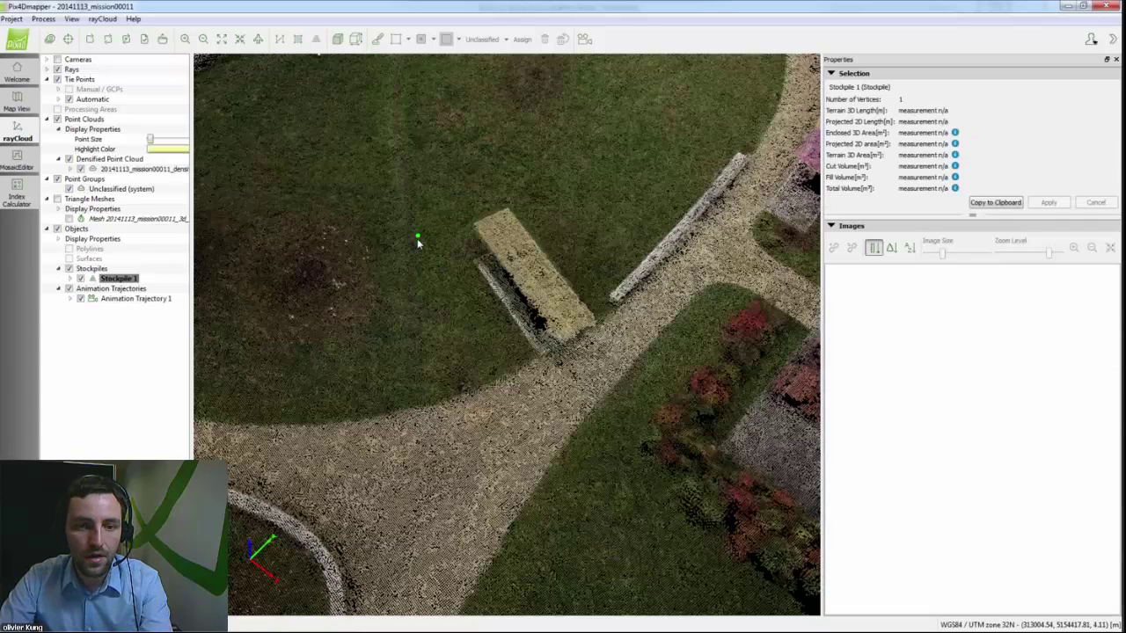
click(547, 176)
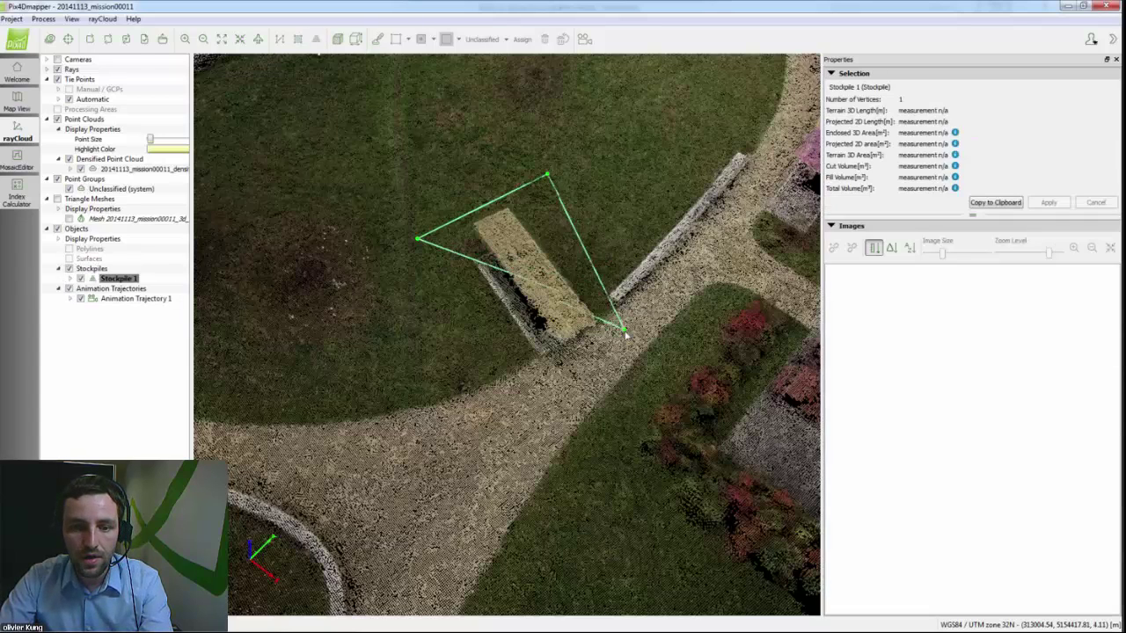
click(624, 332)
click(510, 400)
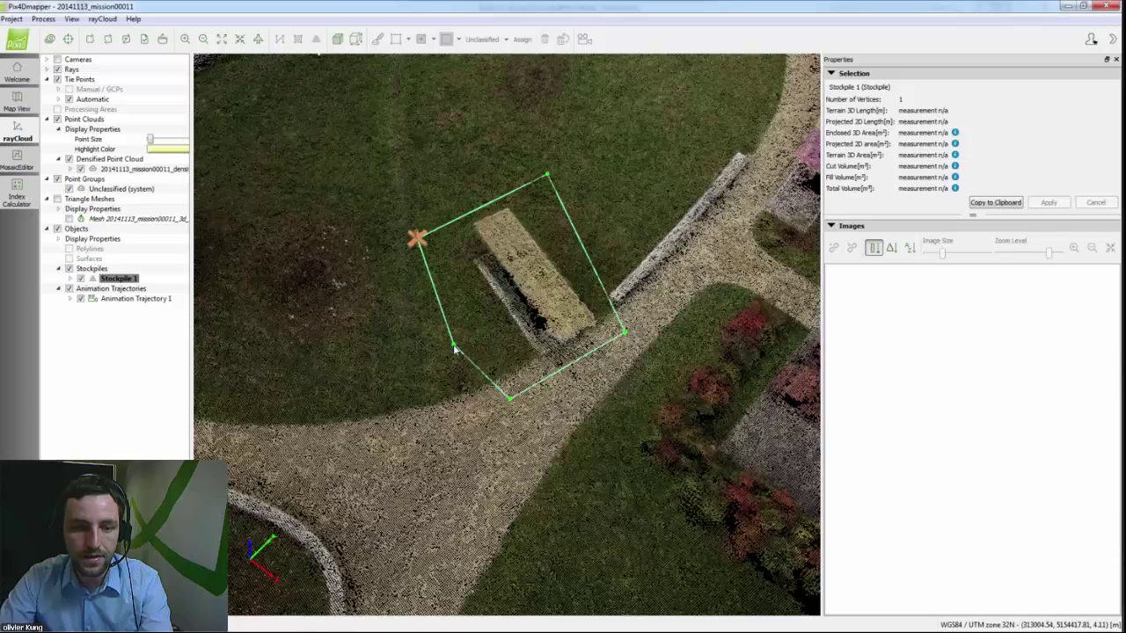
right_click(453, 345)
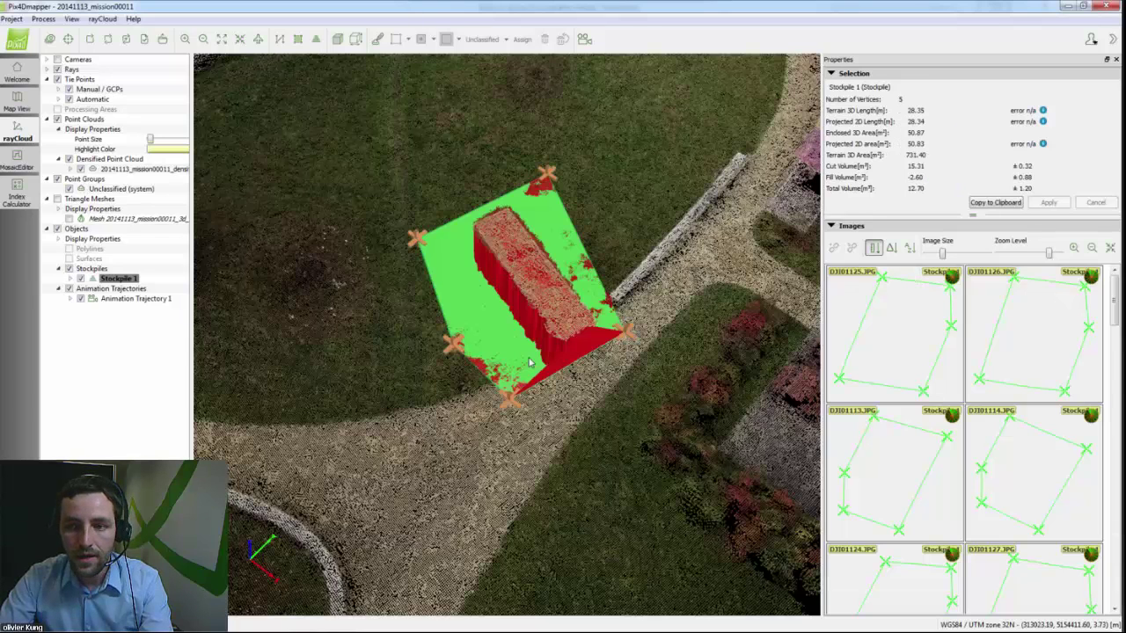
drag(530, 362, 425, 361)
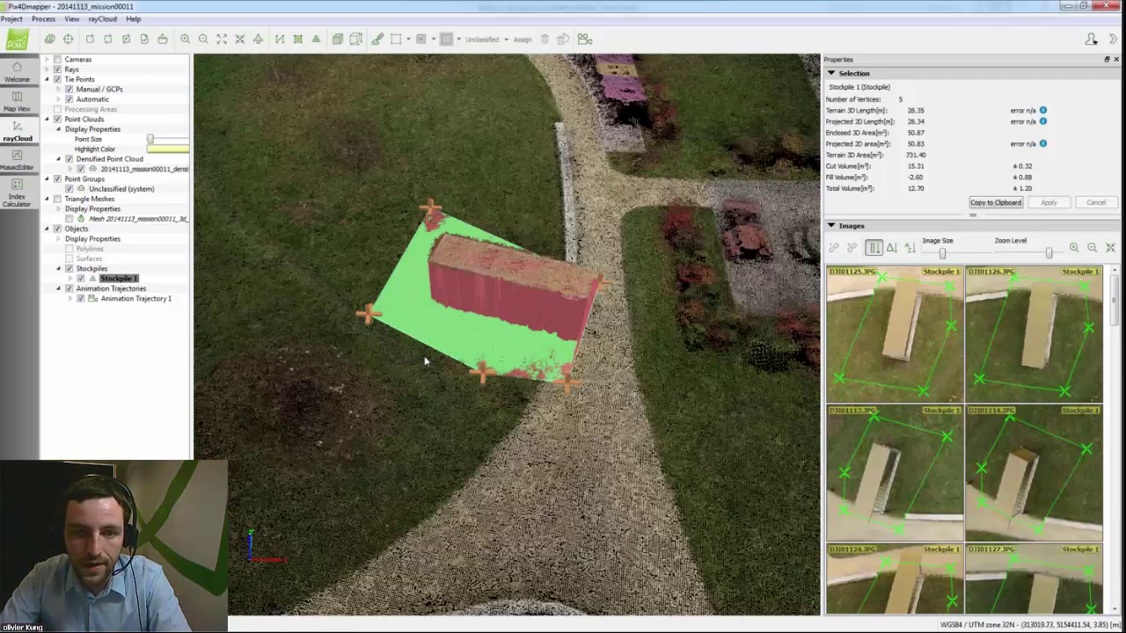
- Examine the stockpile's cut and fill areas around the rectangular block on the lawn from several sides
drag(461, 314, 556, 351)
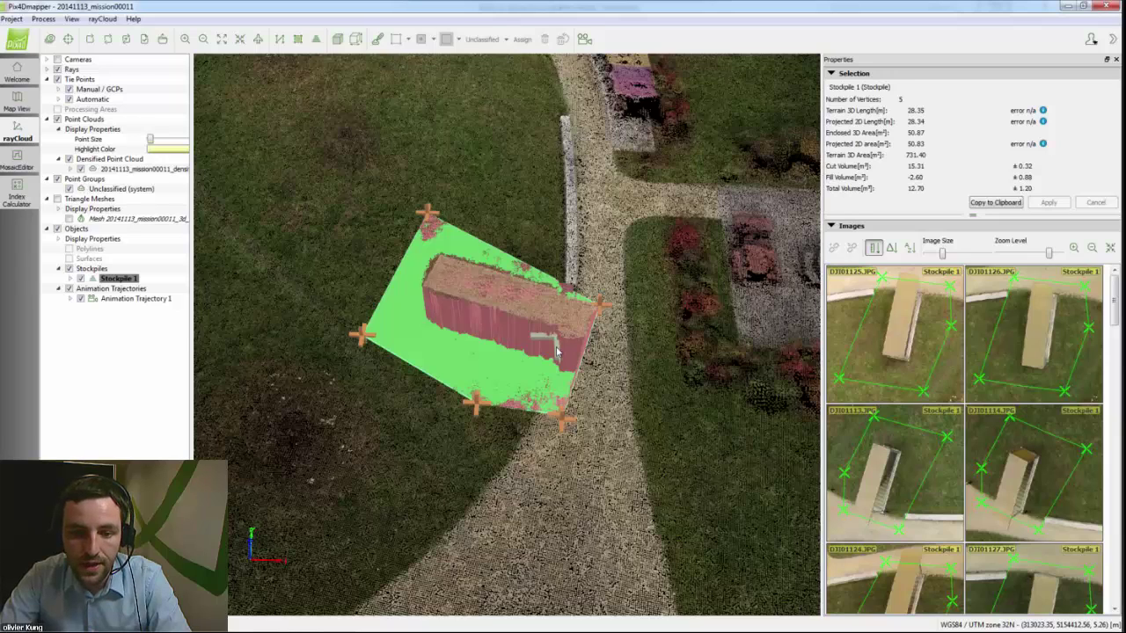
scroll(435, 354, up, 3)
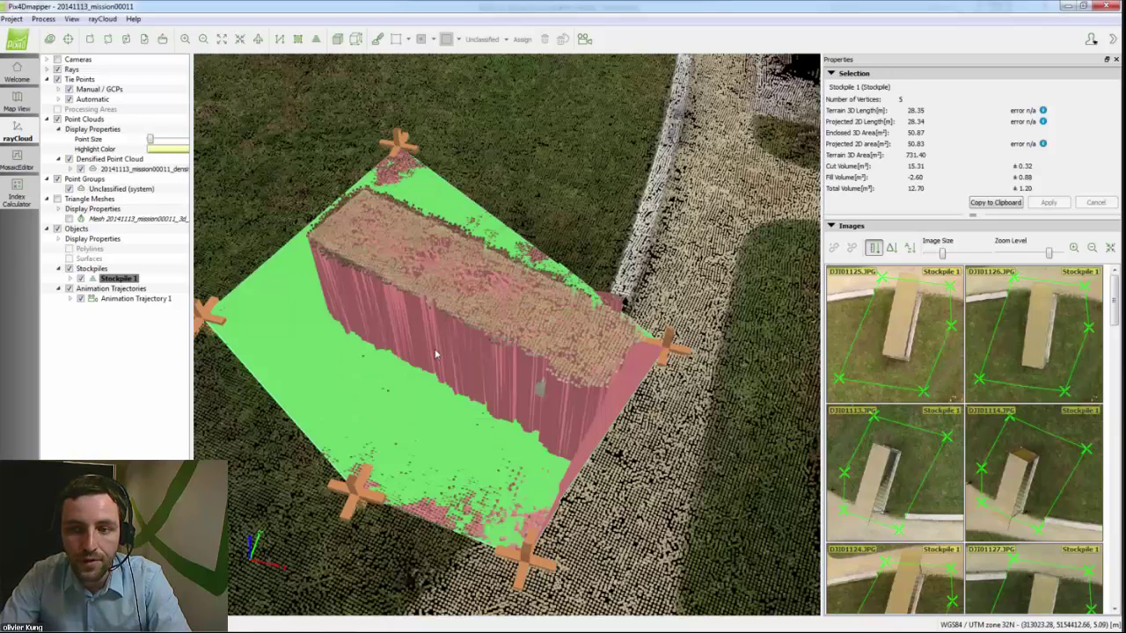
drag(435, 355, 562, 434)
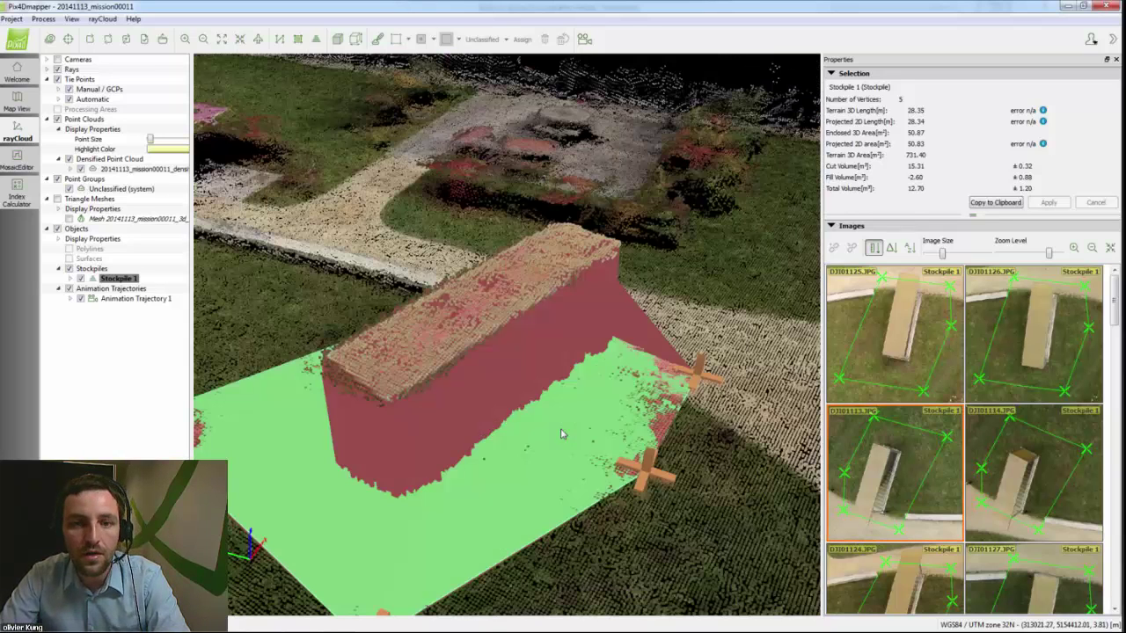
scroll(504, 382, down, 5)
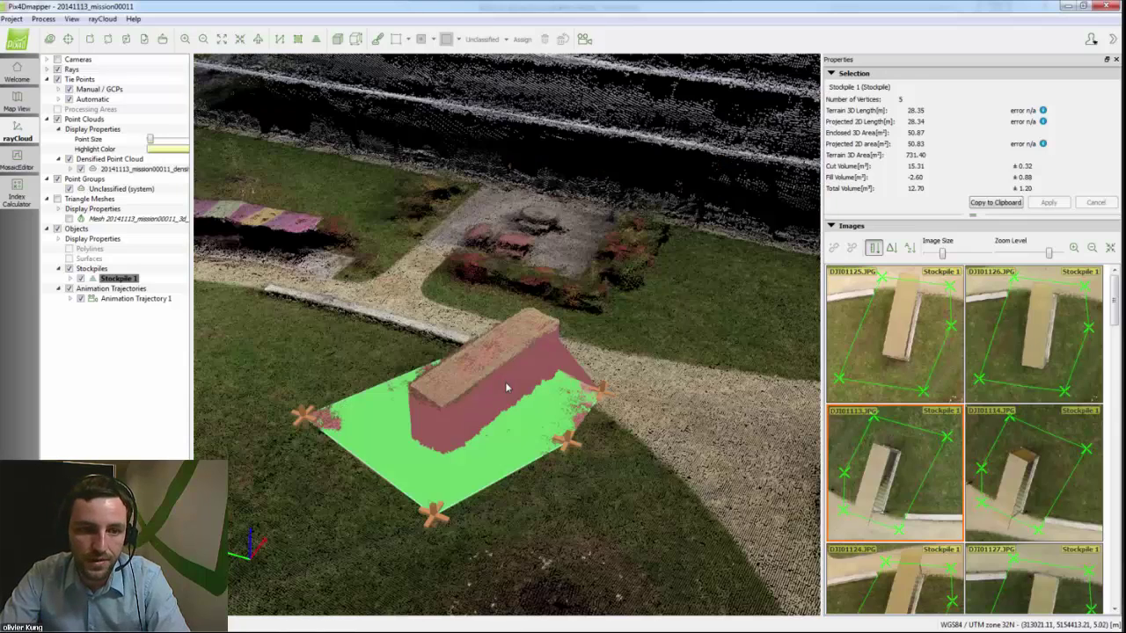
- Outline the striped skylight on the grassy roof as a four-vertex surface and view it from several sides
drag(505, 382, 461, 310)
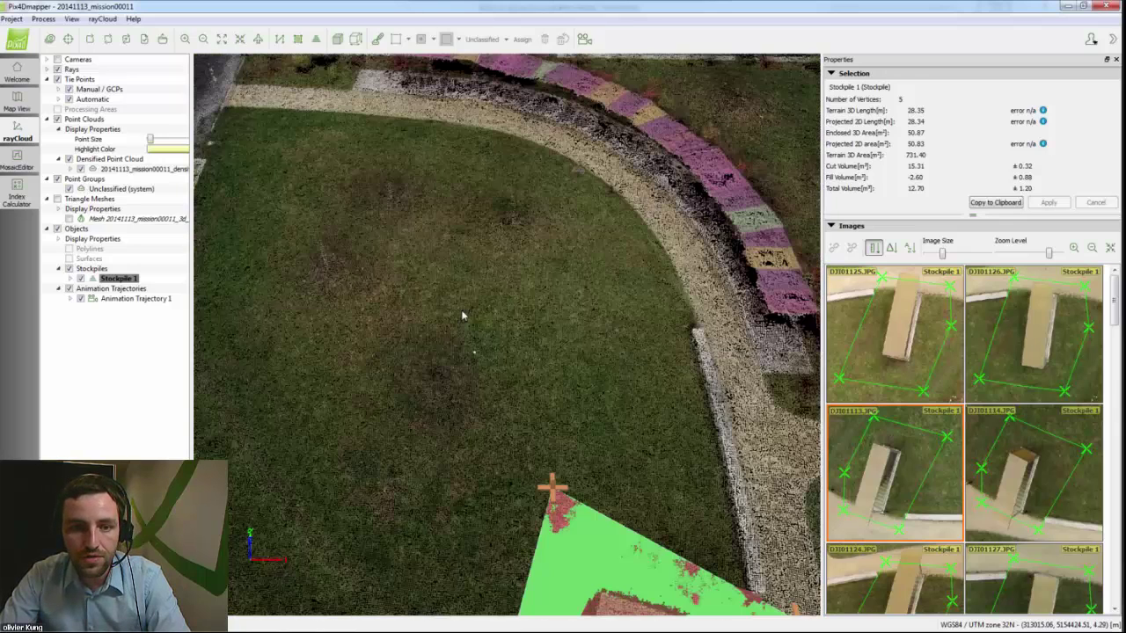
scroll(461, 310, down, 3)
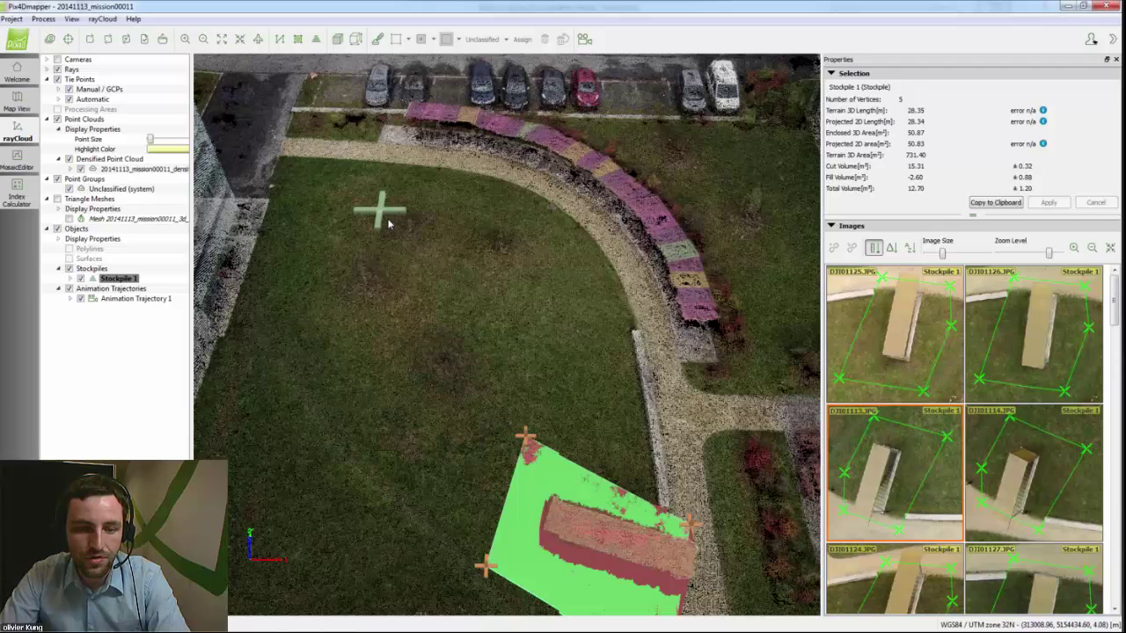
right_drag(389, 224, 673, 418)
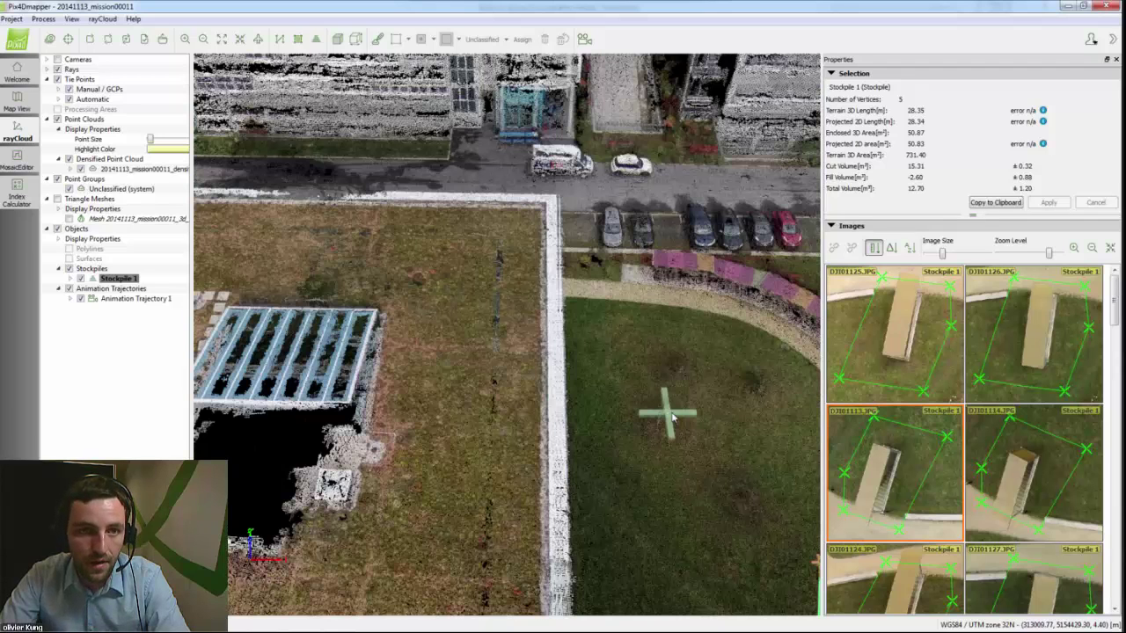
drag(673, 419, 583, 406)
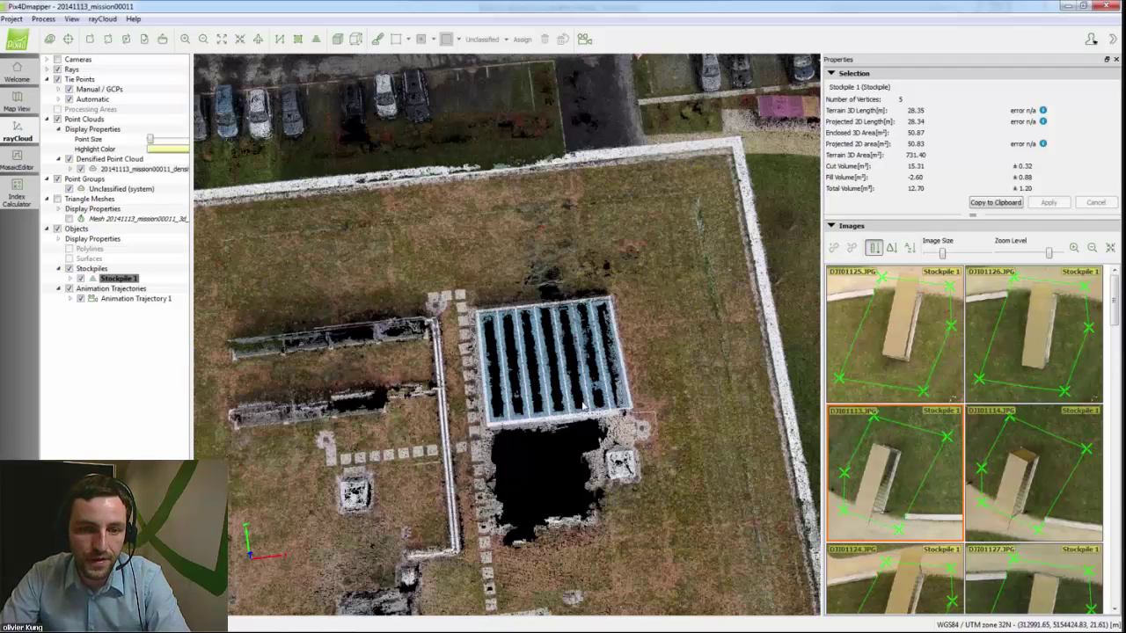
scroll(583, 405, up, 3)
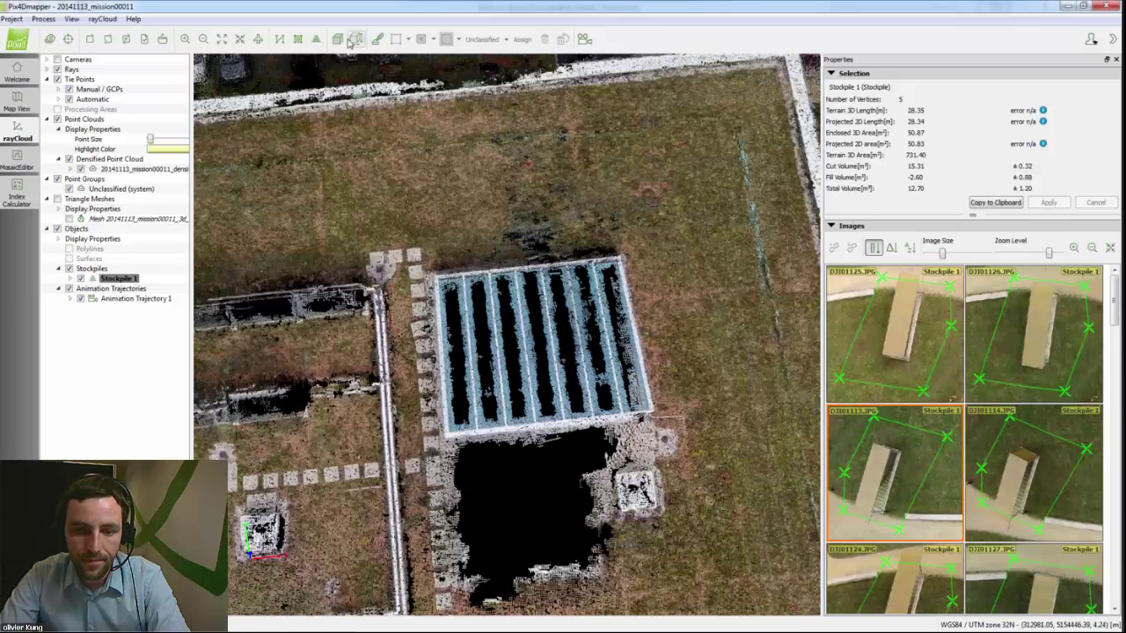
click(298, 40)
click(437, 276)
click(621, 258)
click(652, 411)
click(445, 434)
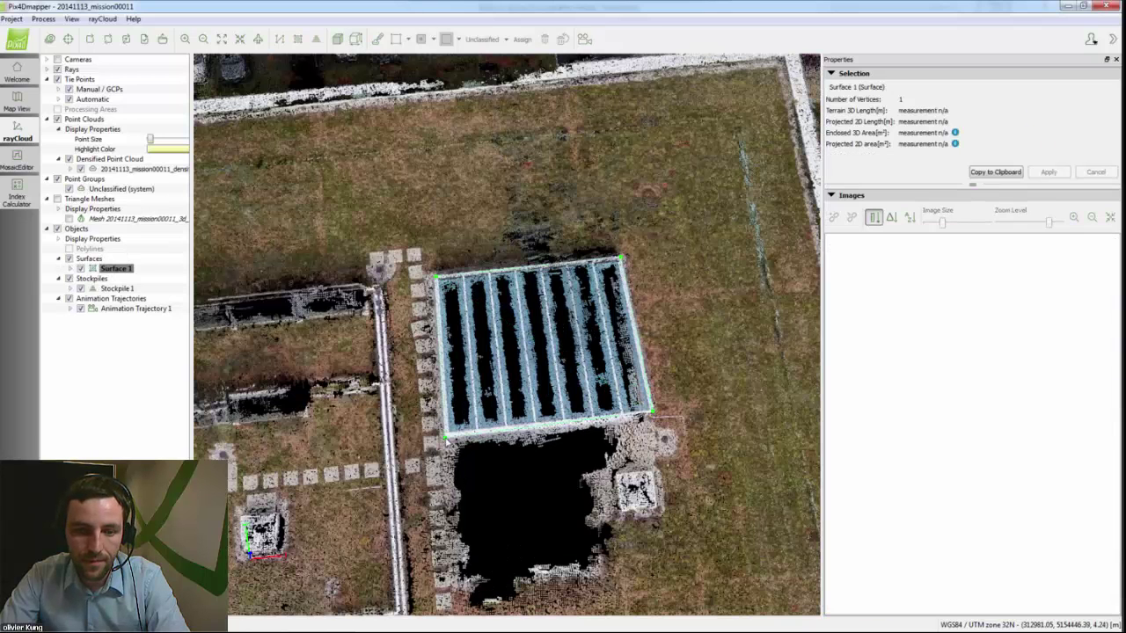
right_click(445, 435)
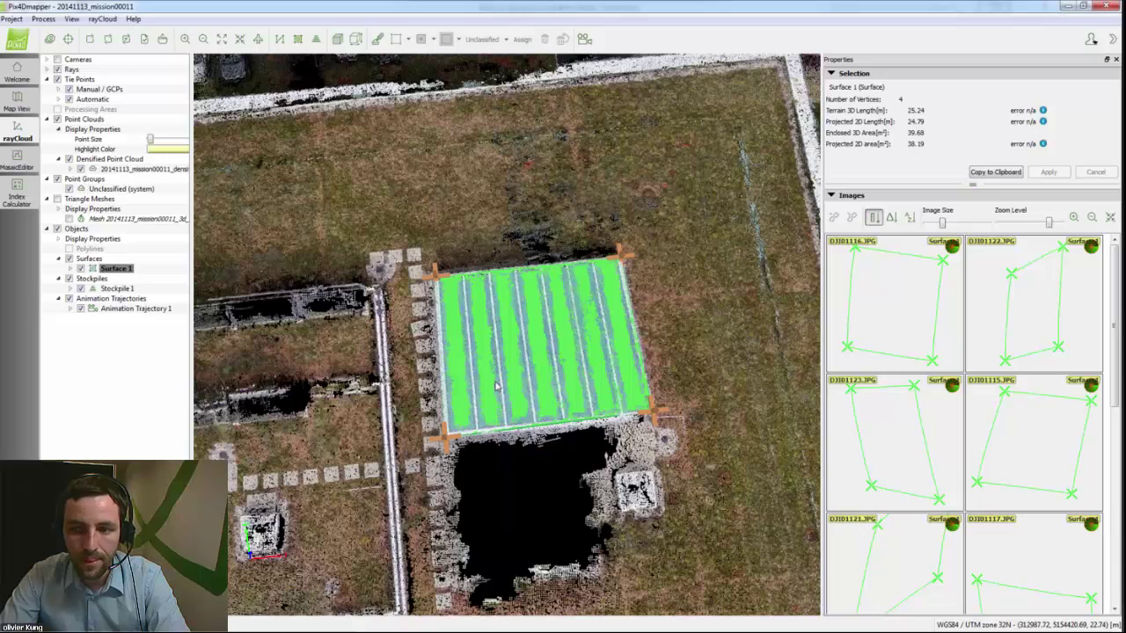
drag(497, 387, 468, 302)
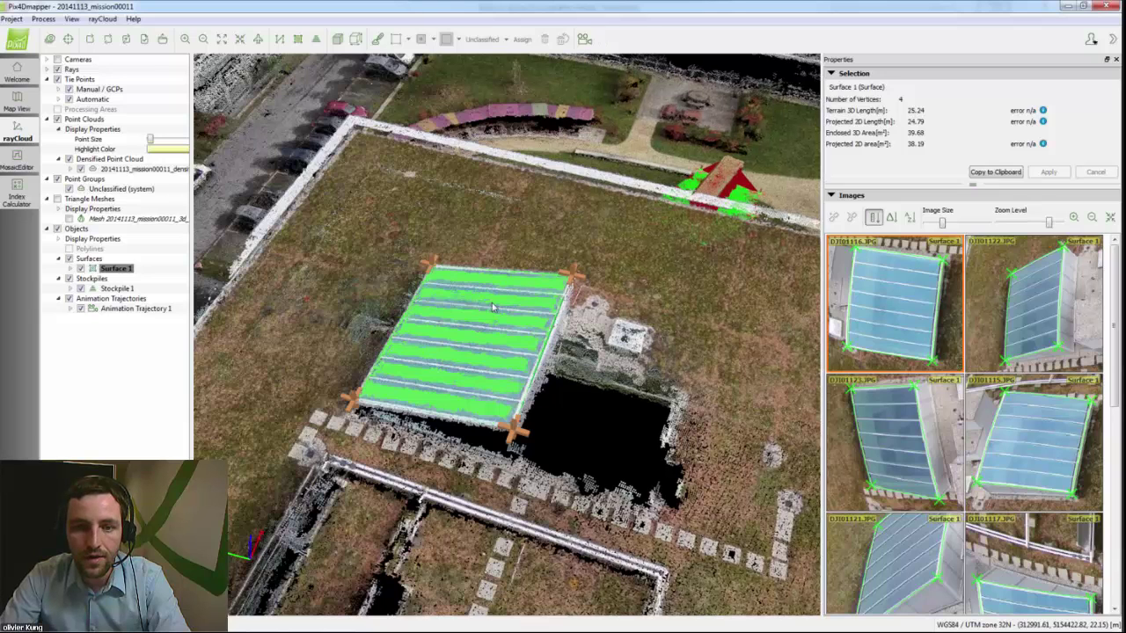
drag(468, 302, 607, 231)
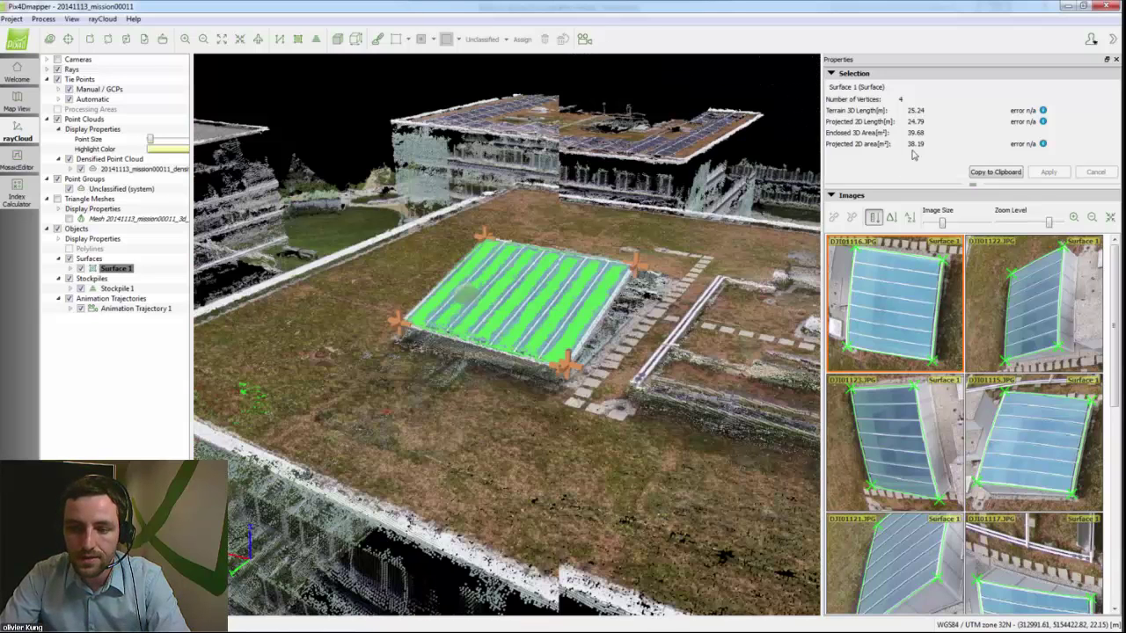
- Draw a two-vertex polyline about 1.26 m long across the red picnic table beside the path
drag(783, 268, 680, 329)
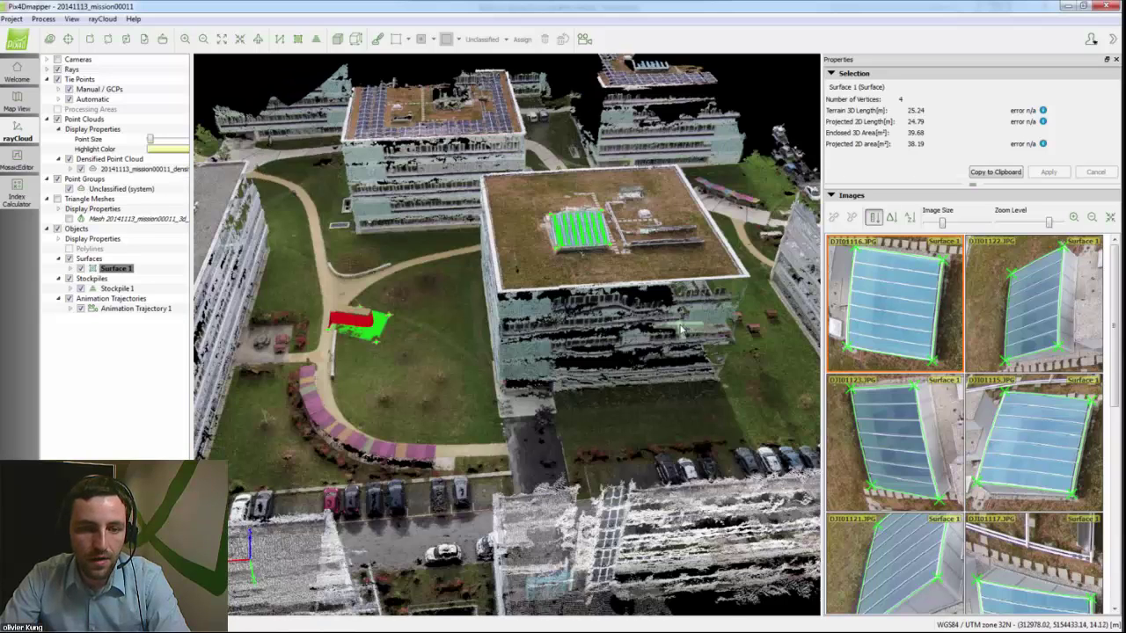
scroll(352, 319, up, 5)
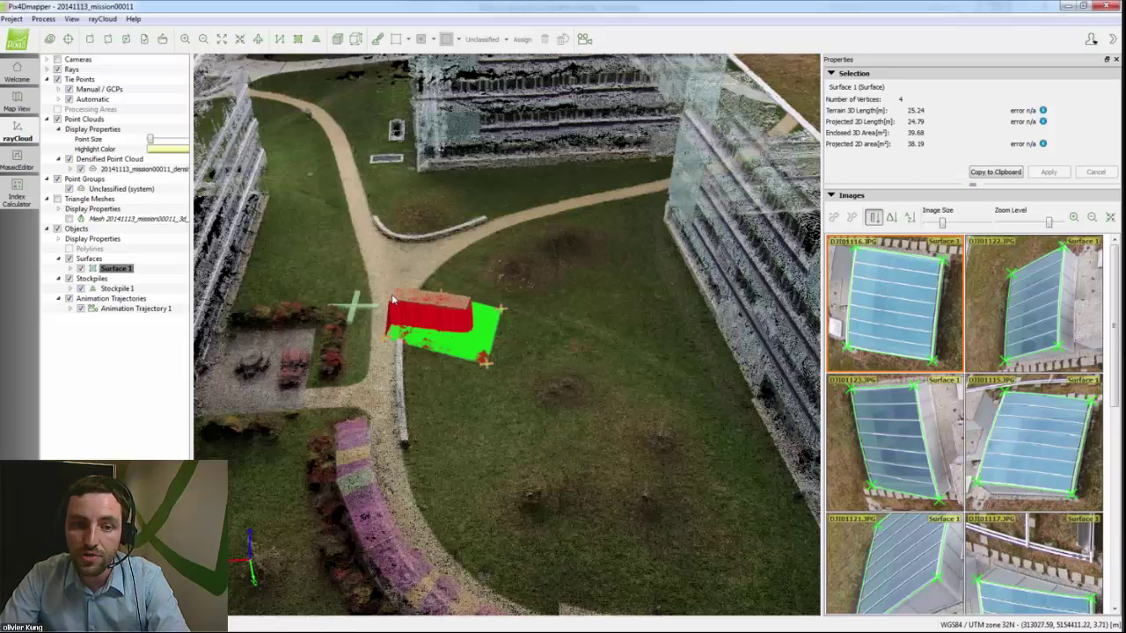
scroll(382, 321, up, 5)
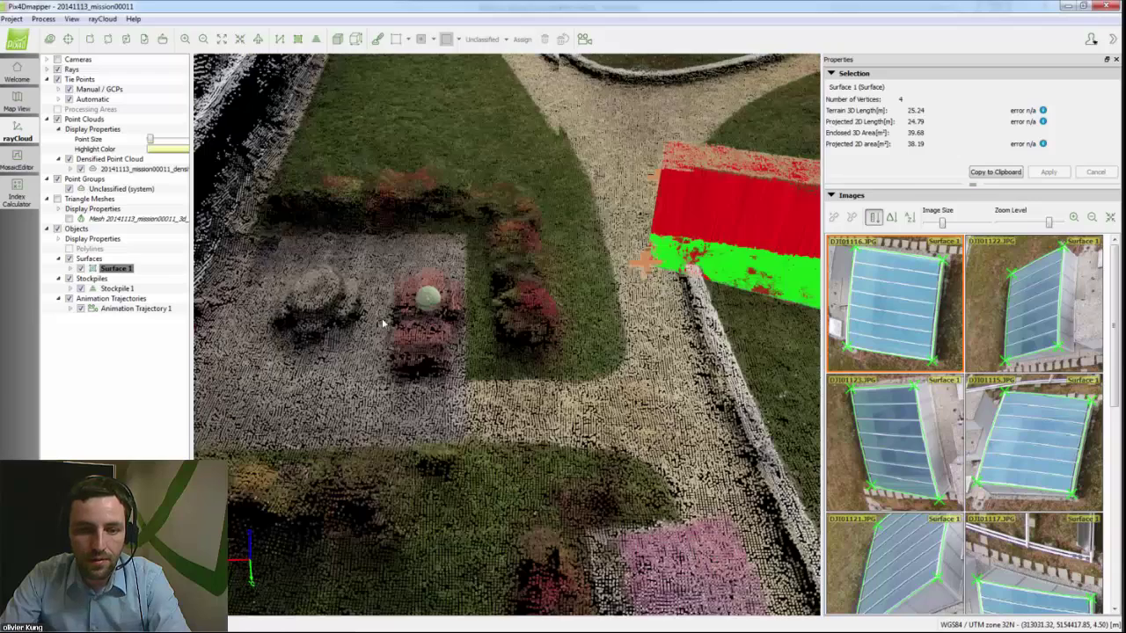
scroll(383, 323, up, 5)
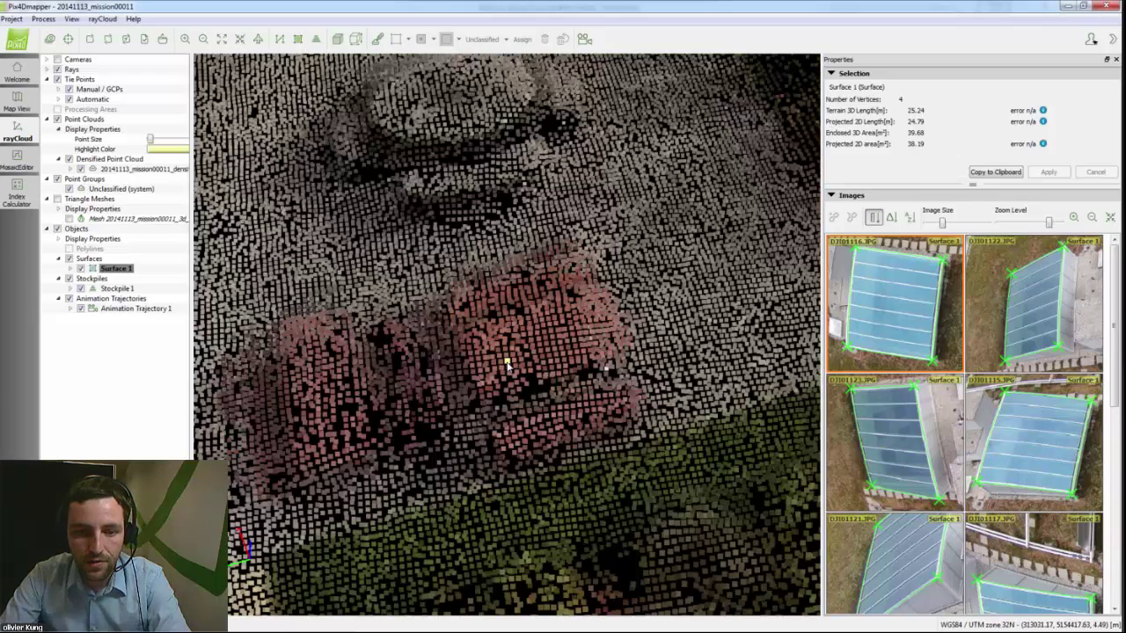
drag(507, 364, 721, 339)
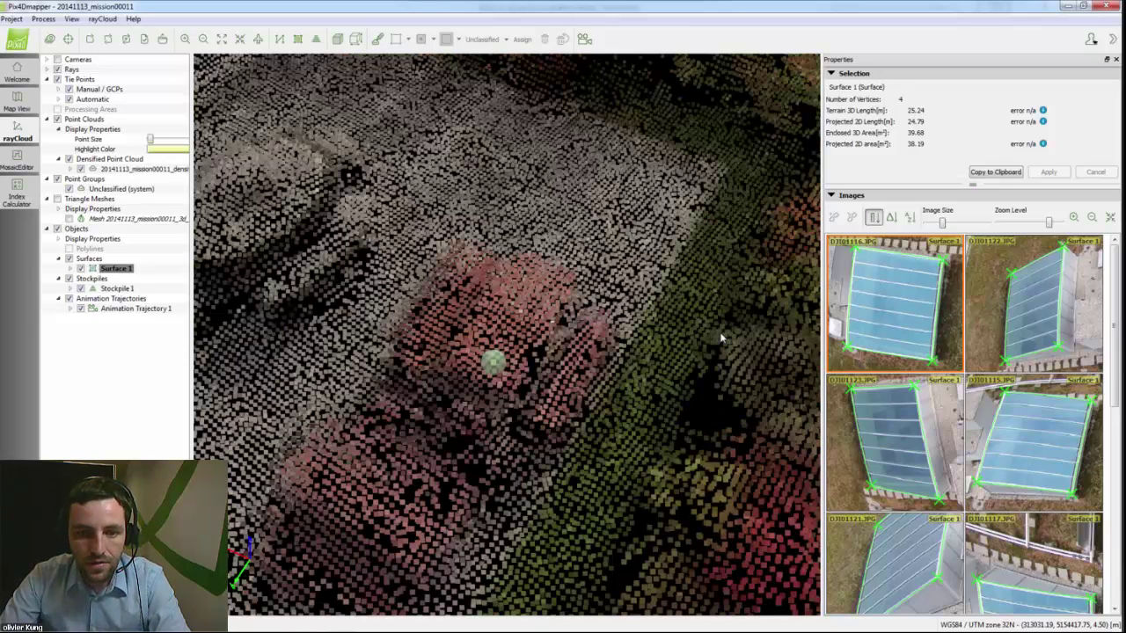
click(543, 283)
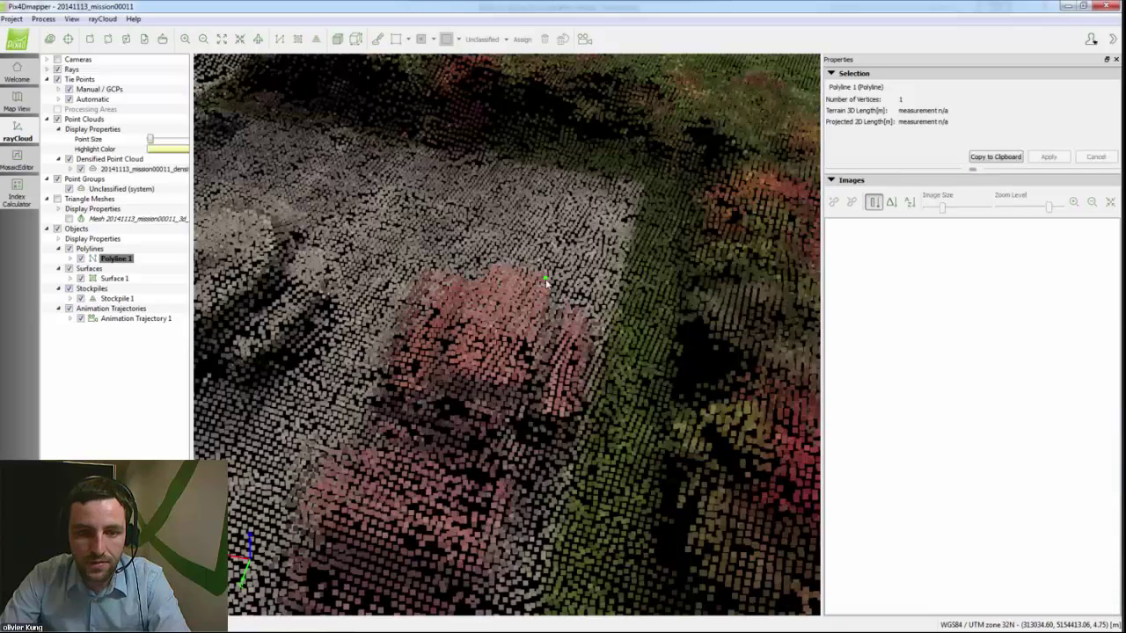
right_click(507, 383)
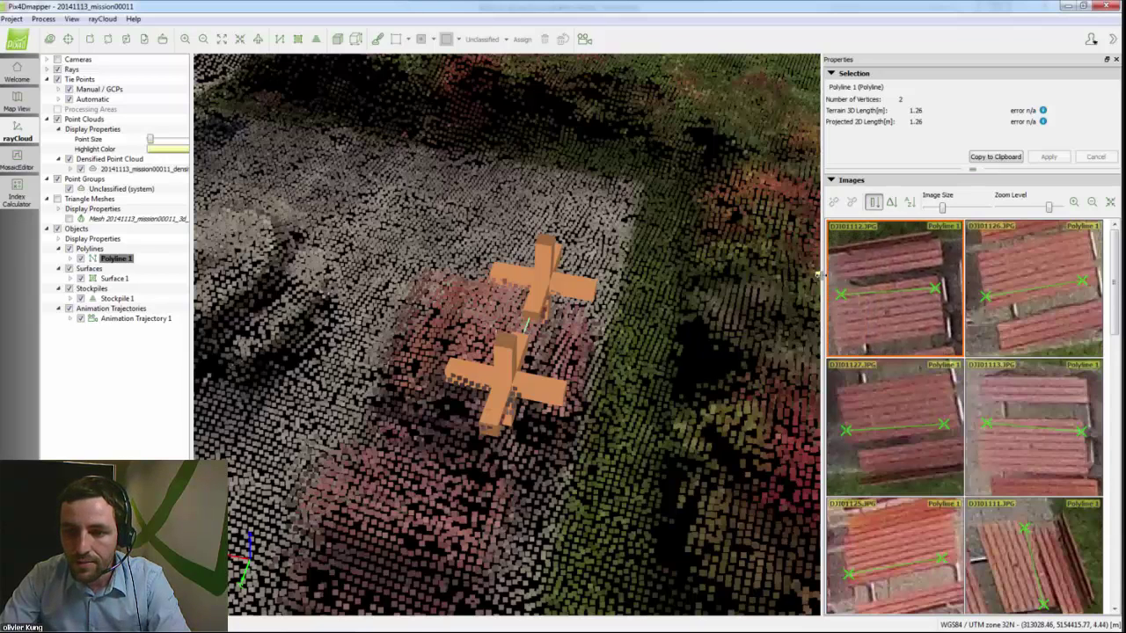
- Refine the polyline's endpoints at the table corners in images DJI01112, DJI01126, DJI01130 and DJI01110, and apply the corrections
drag(820, 278, 469, 290)
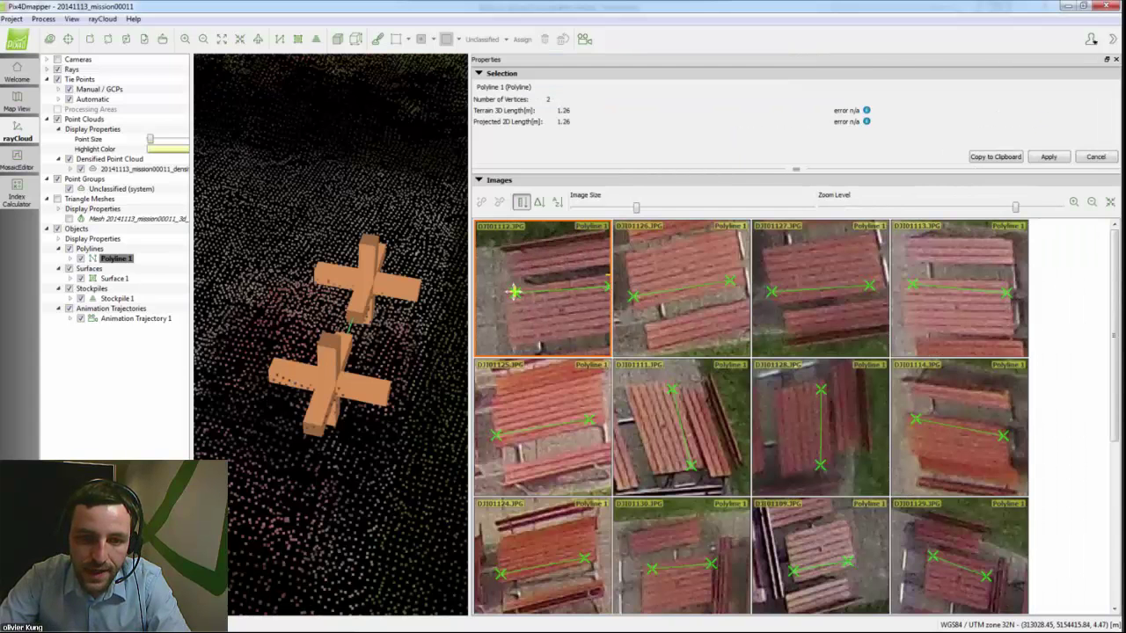
drag(634, 296, 634, 331)
drag(686, 303, 703, 303)
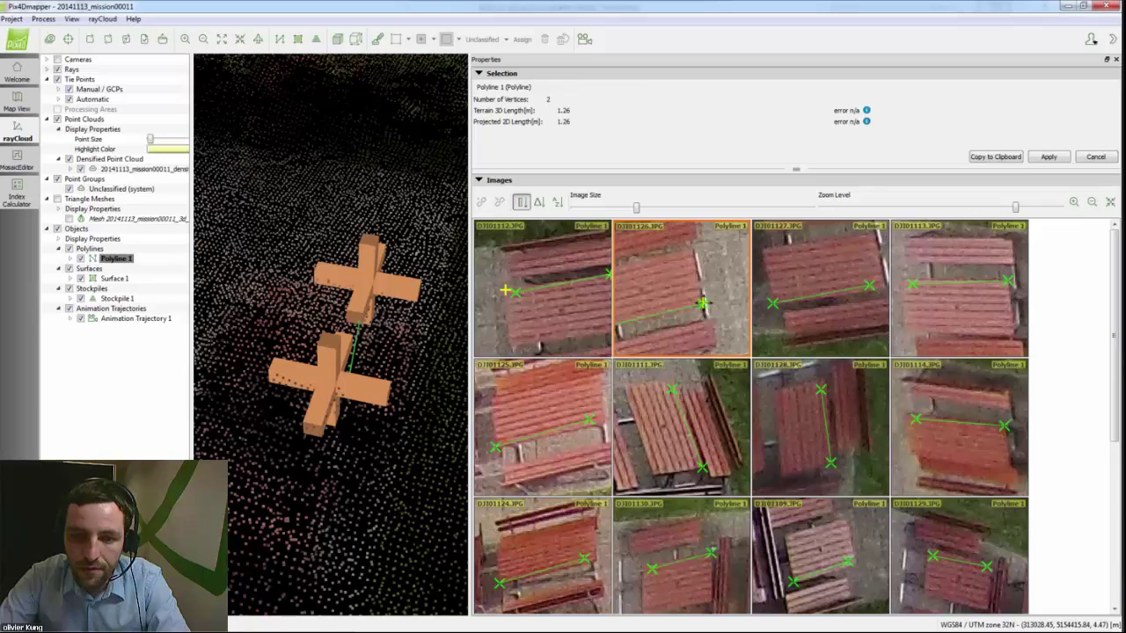
scroll(936, 293, down, 1)
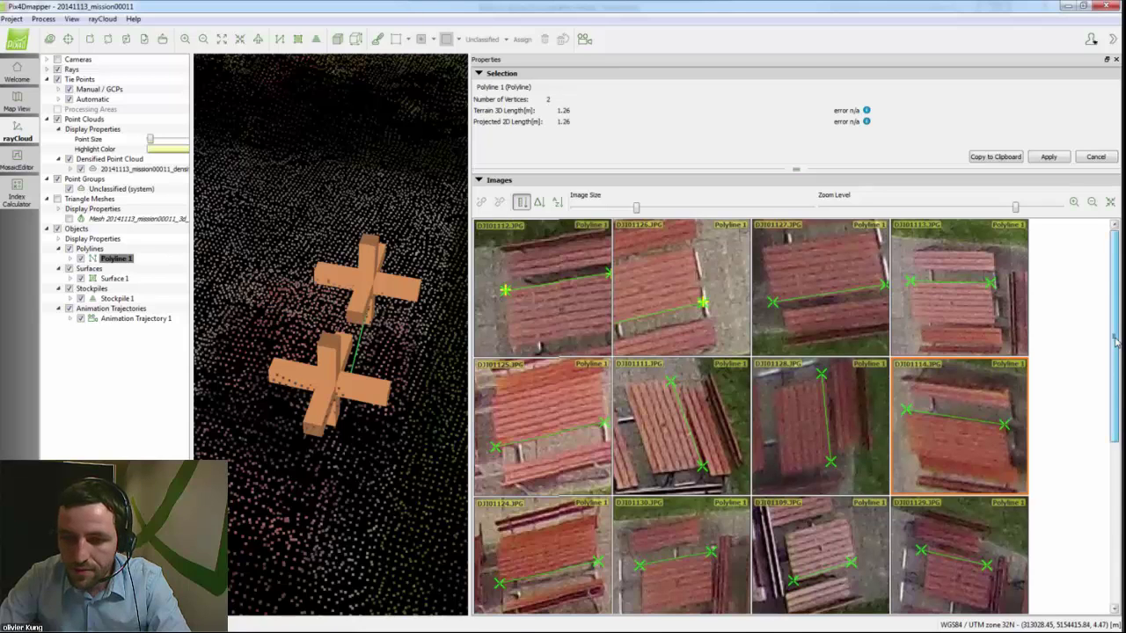
scroll(1115, 344, down, 2)
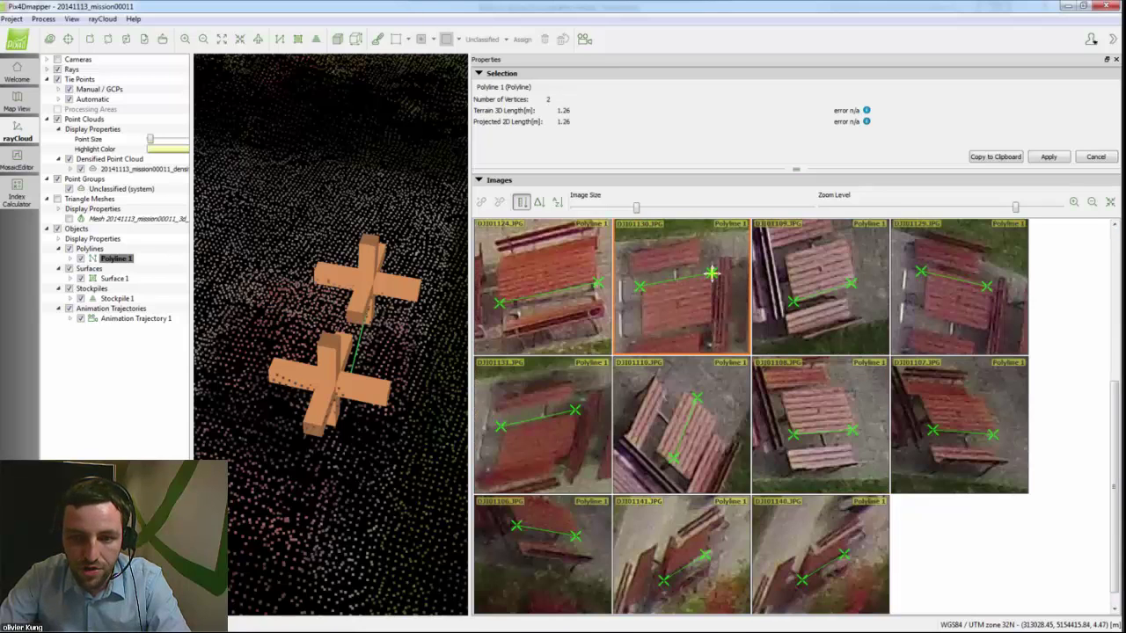
click(641, 286)
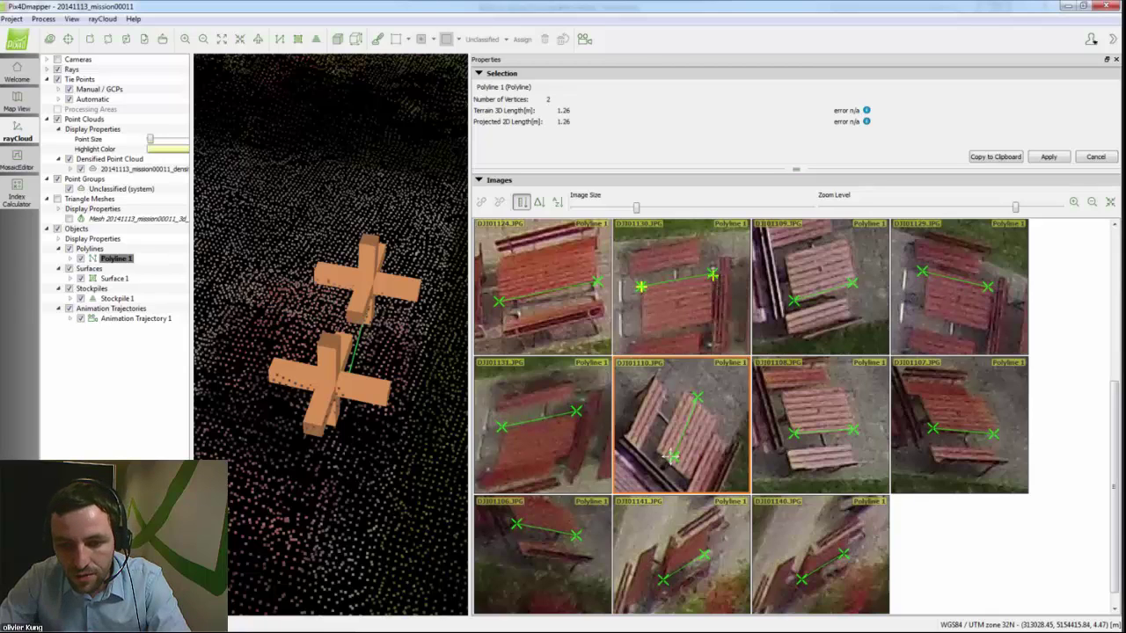
click(687, 398)
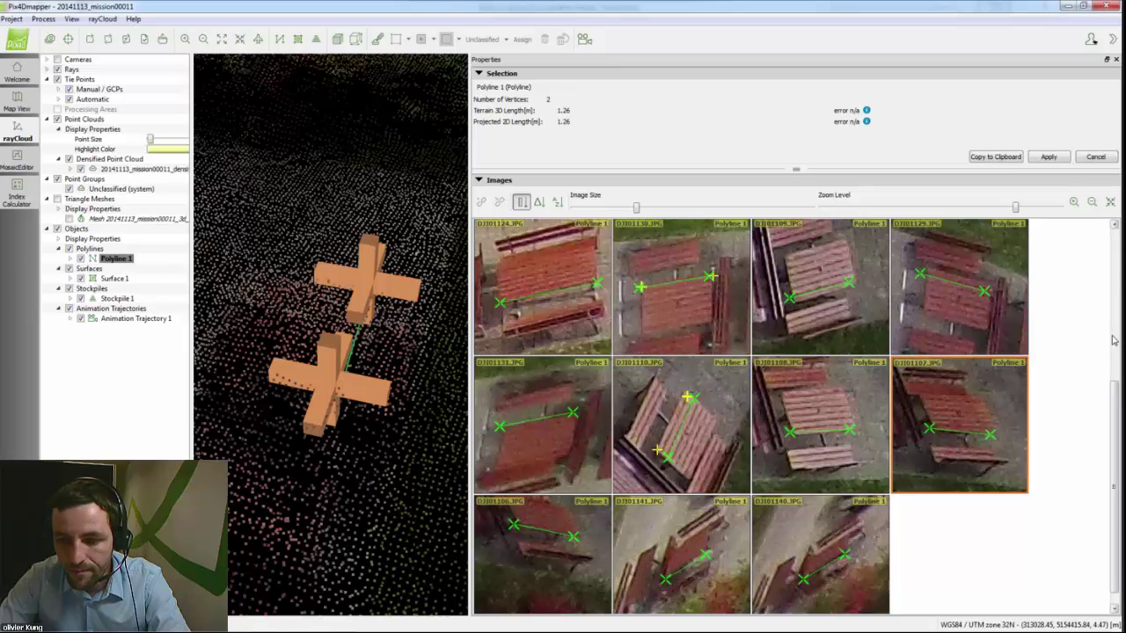
drag(1116, 405, 1114, 415)
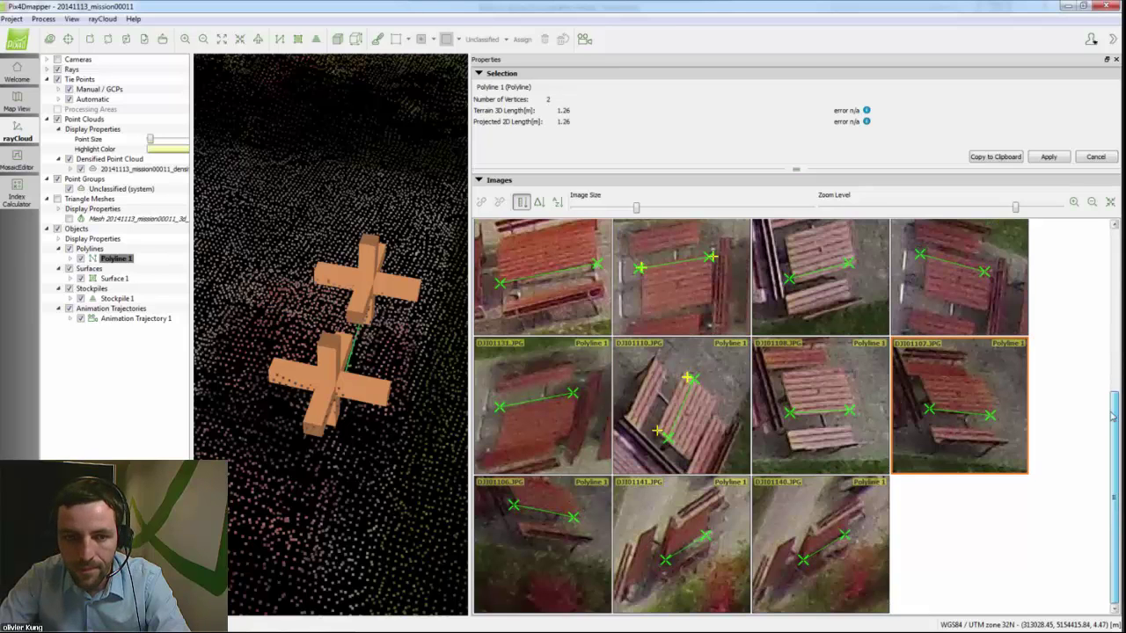
click(1048, 157)
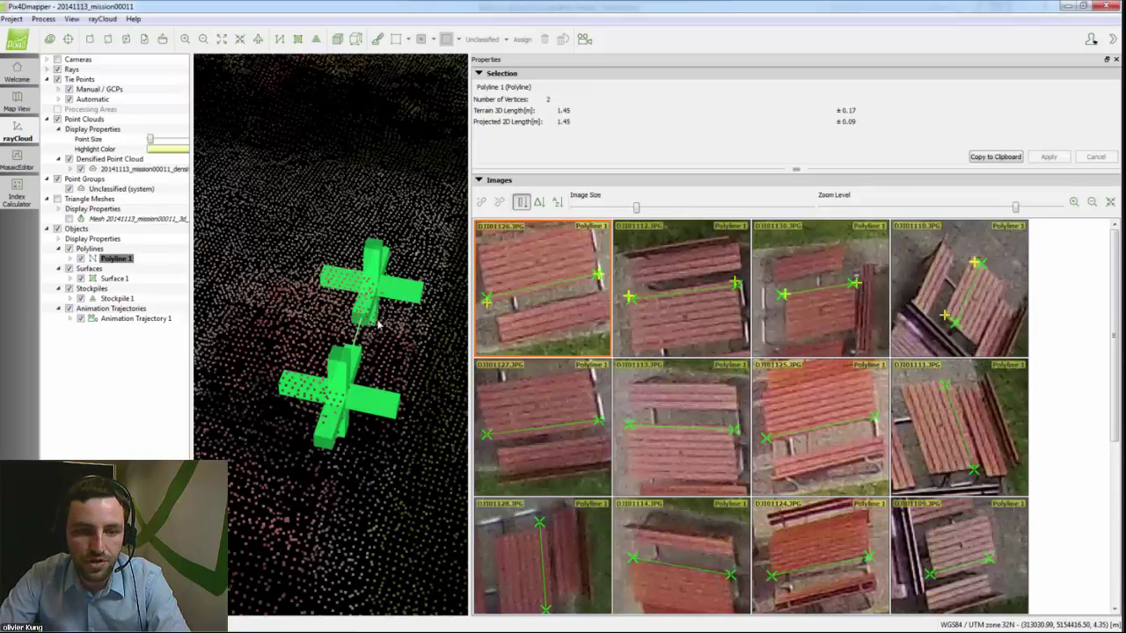
drag(381, 319, 307, 235)
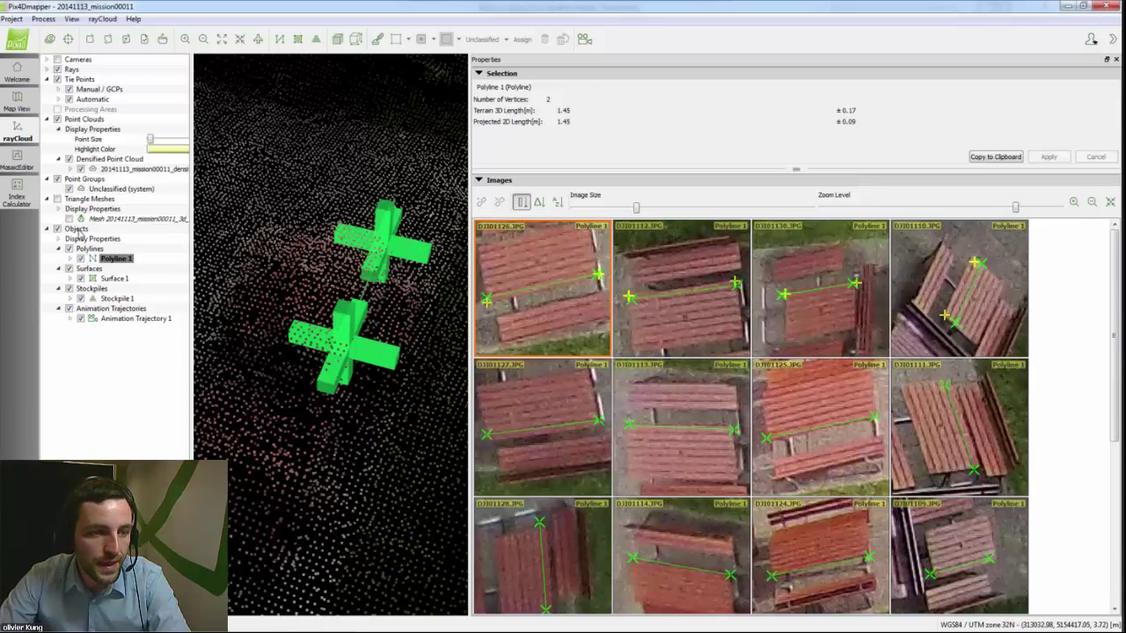
- Review the file formats offered for exporting all objects and close the export without saving
right_click(77, 231)
click(346, 304)
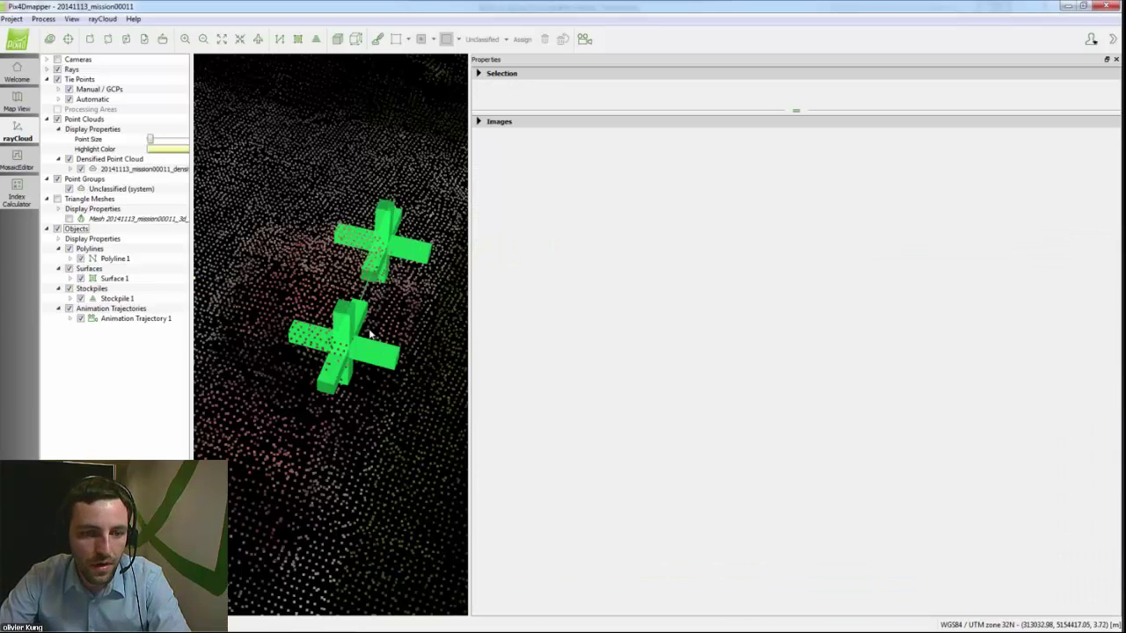
click(508, 430)
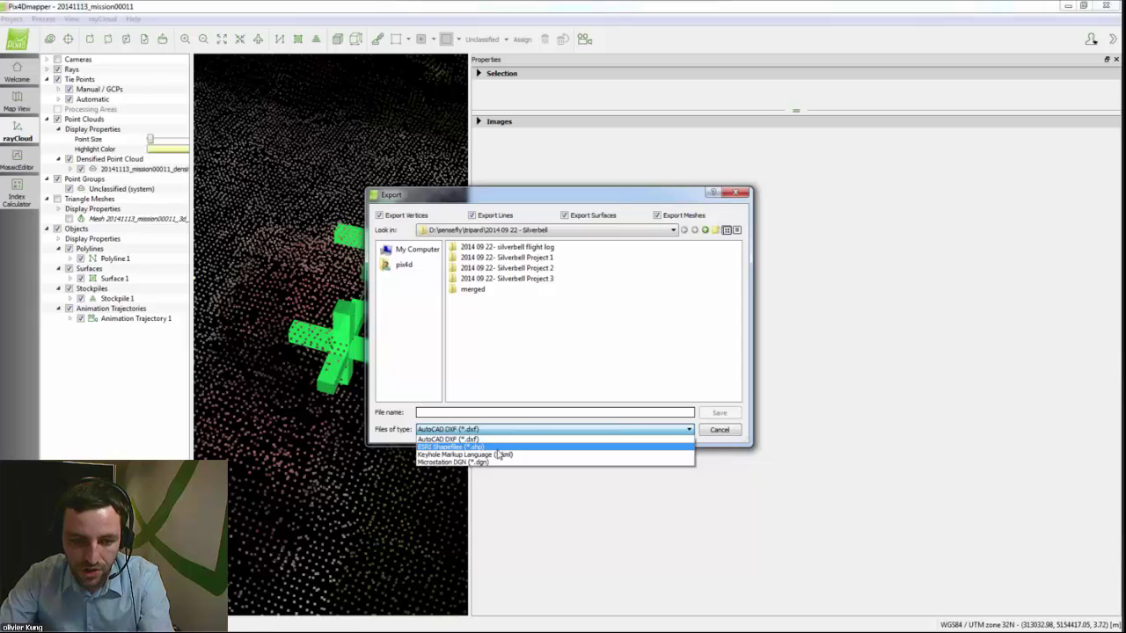
click(734, 438)
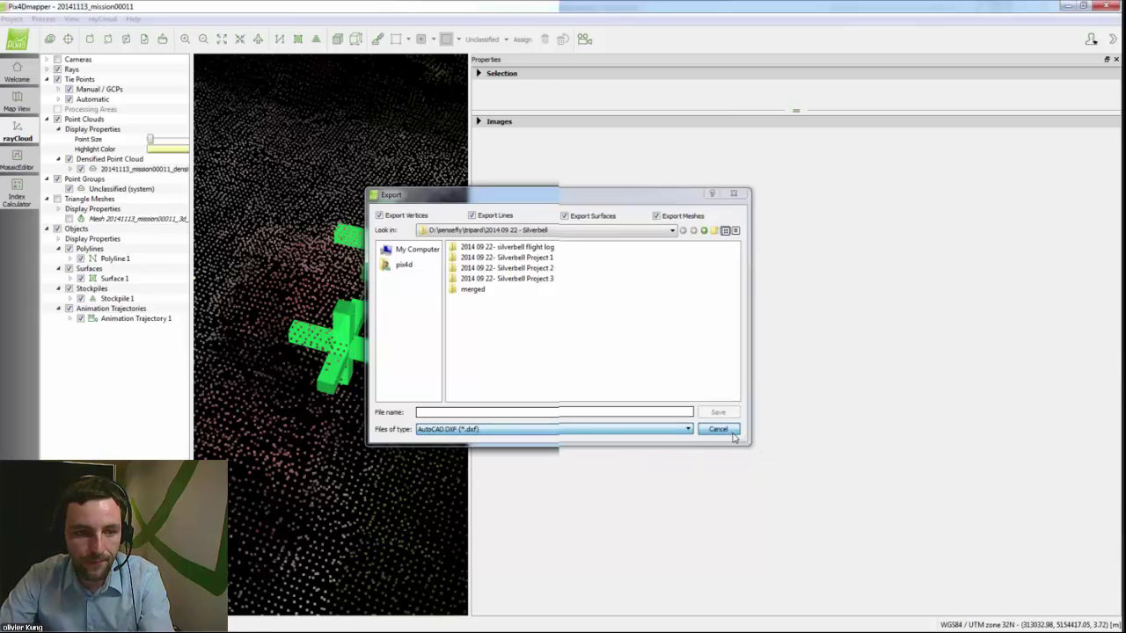
click(720, 430)
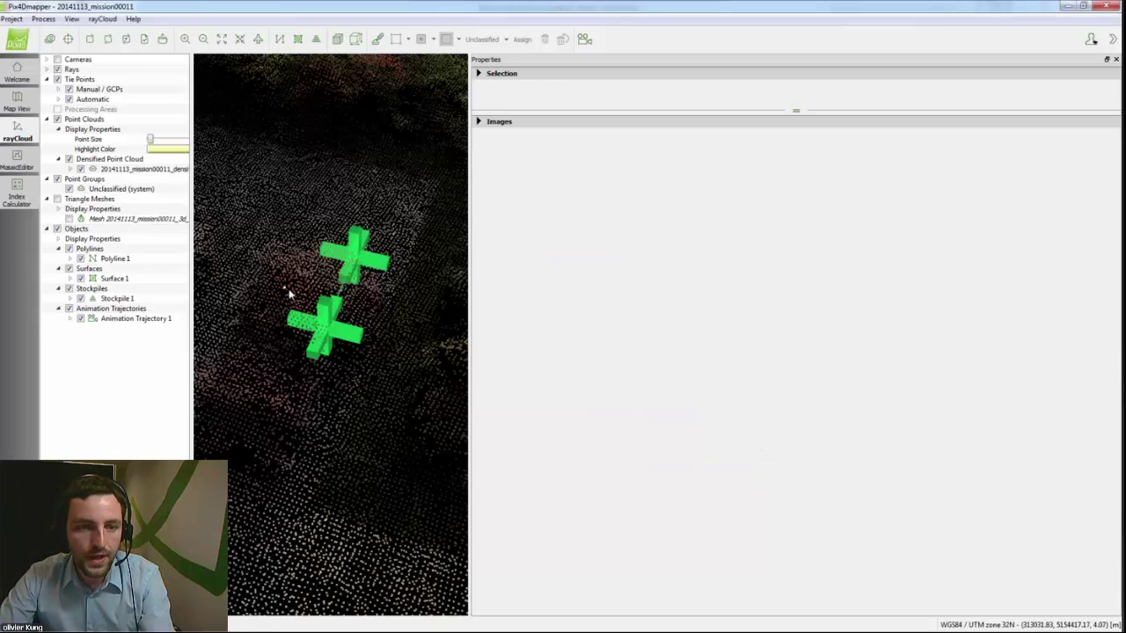
- View the table polyline and the stockpile together from above the lawn
scroll(366, 320, down, 3)
scroll(366, 320, down, 5)
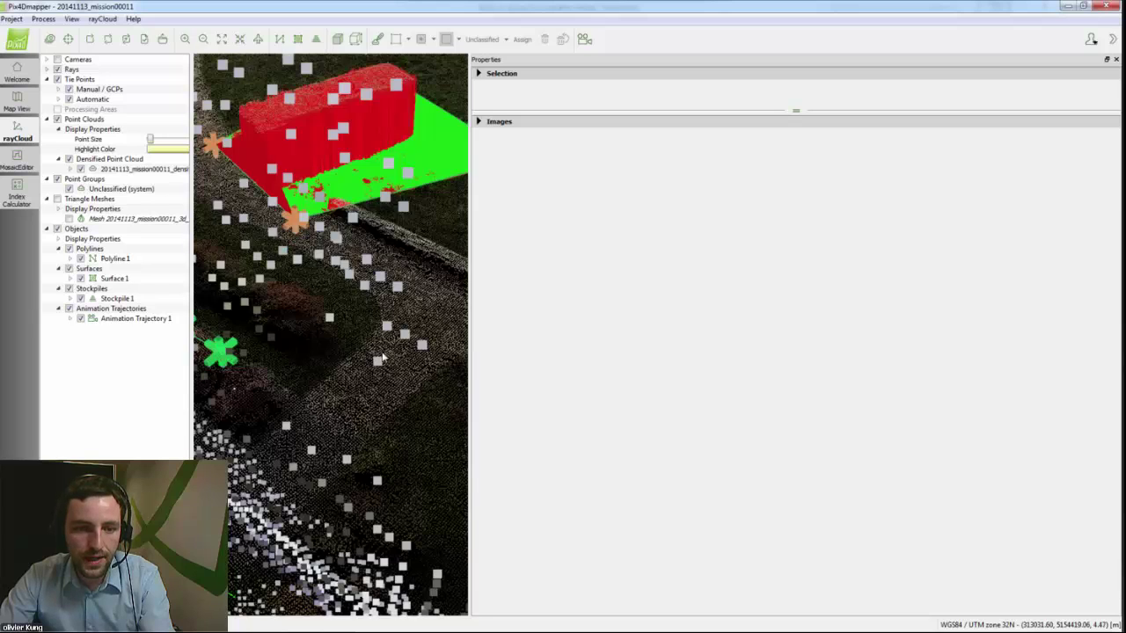
drag(339, 297, 321, 183)
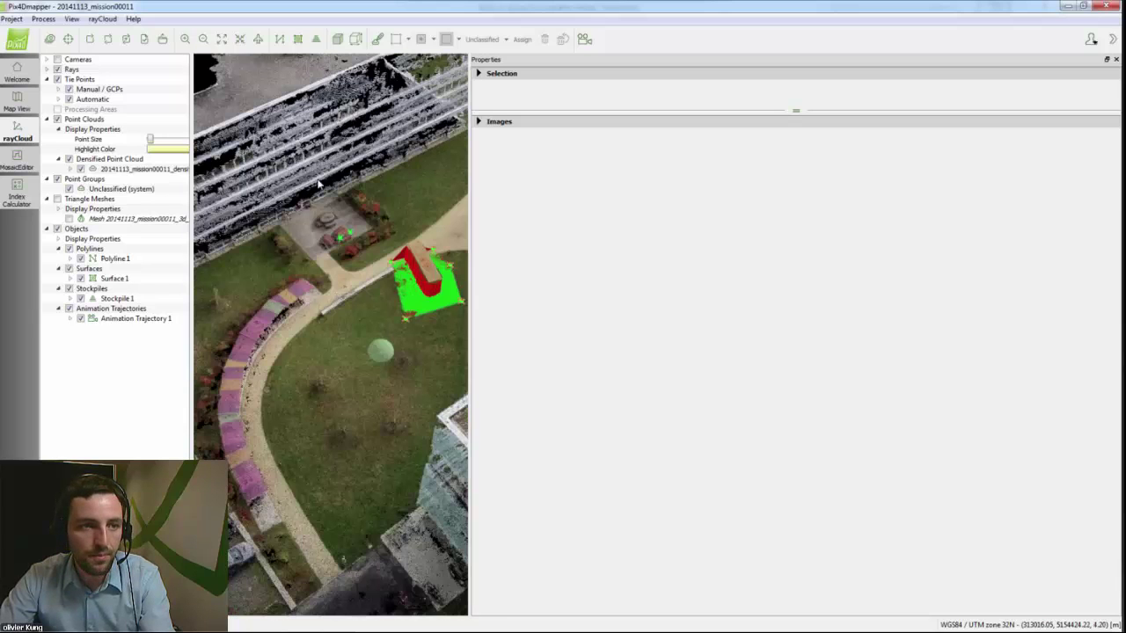
- Review the export options and file formats for the densified point cloud, discarding unsaved project changes, and cancel the export
click(70, 69)
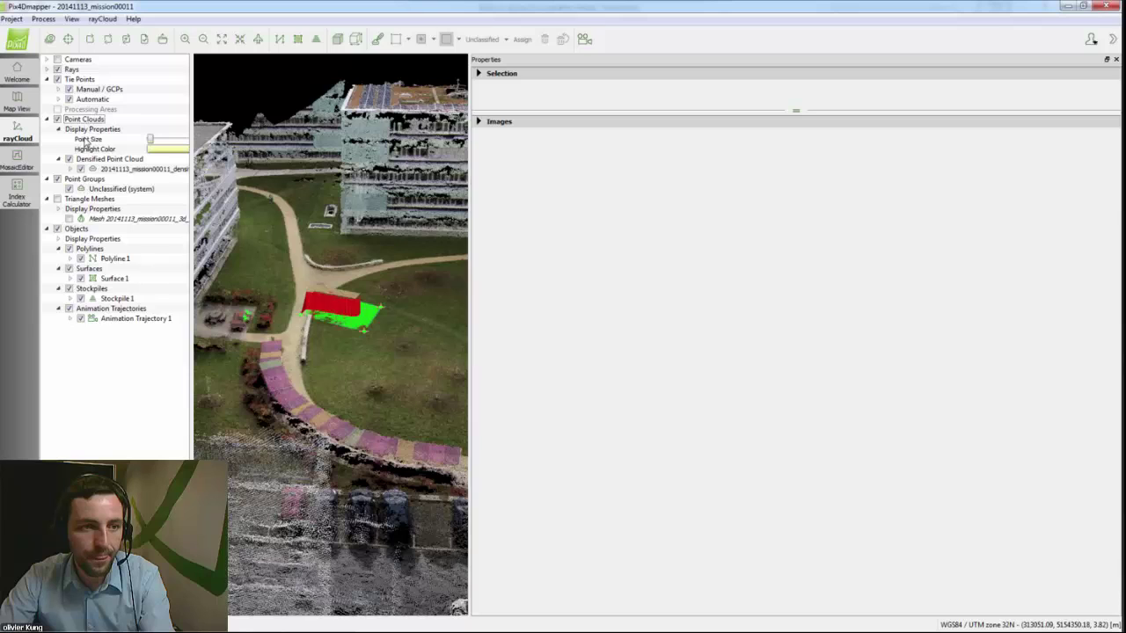
click(85, 157)
click(99, 169)
right_click(100, 170)
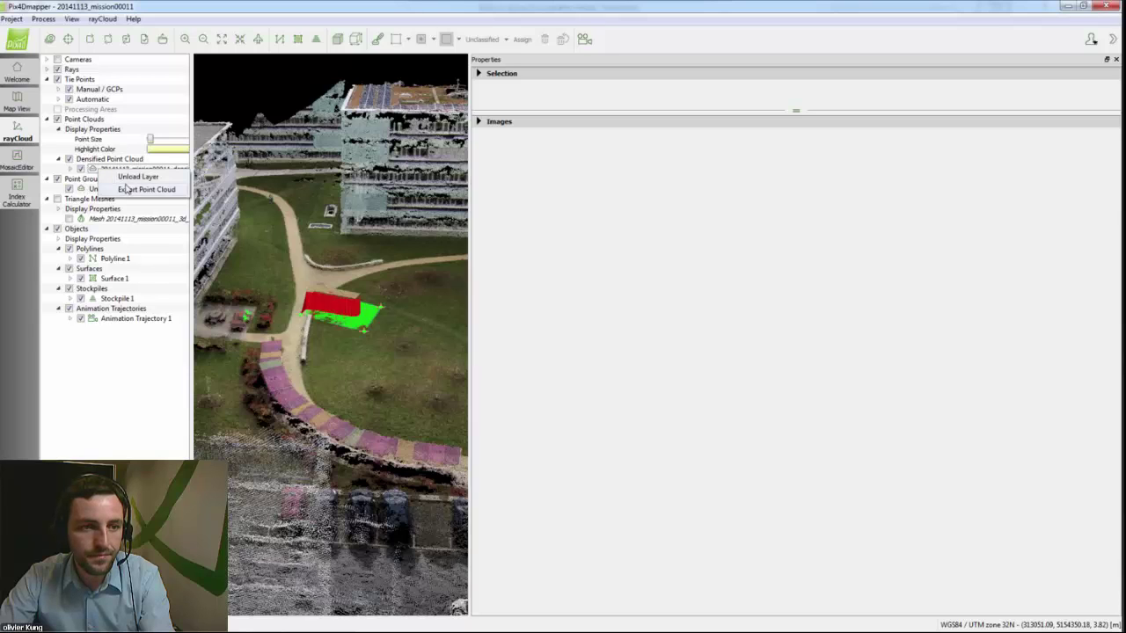
click(128, 188)
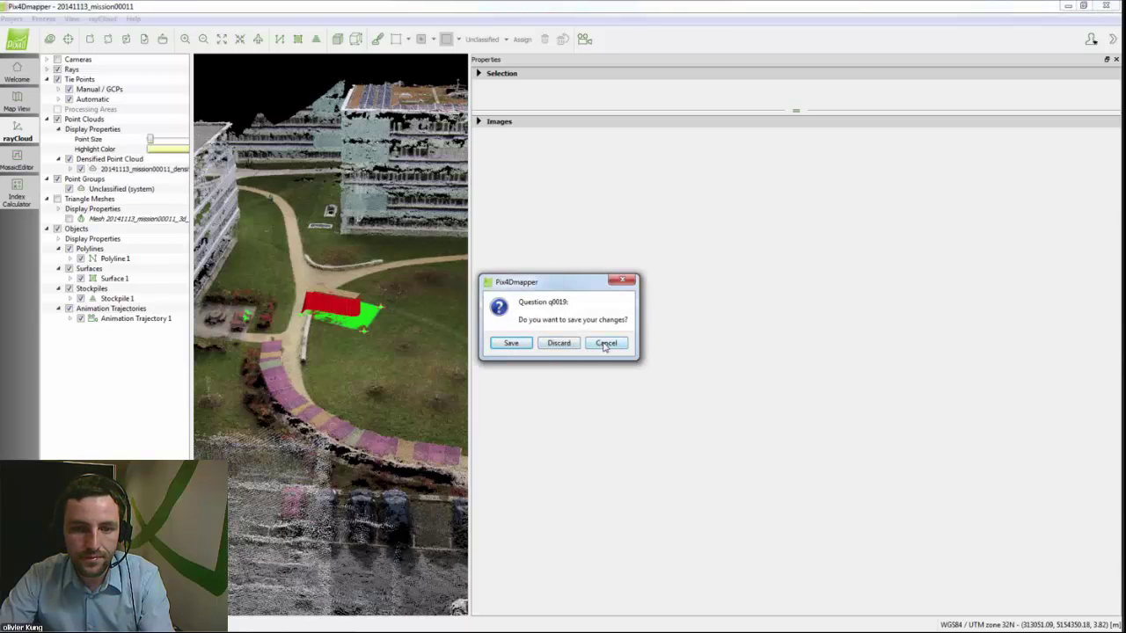
click(563, 345)
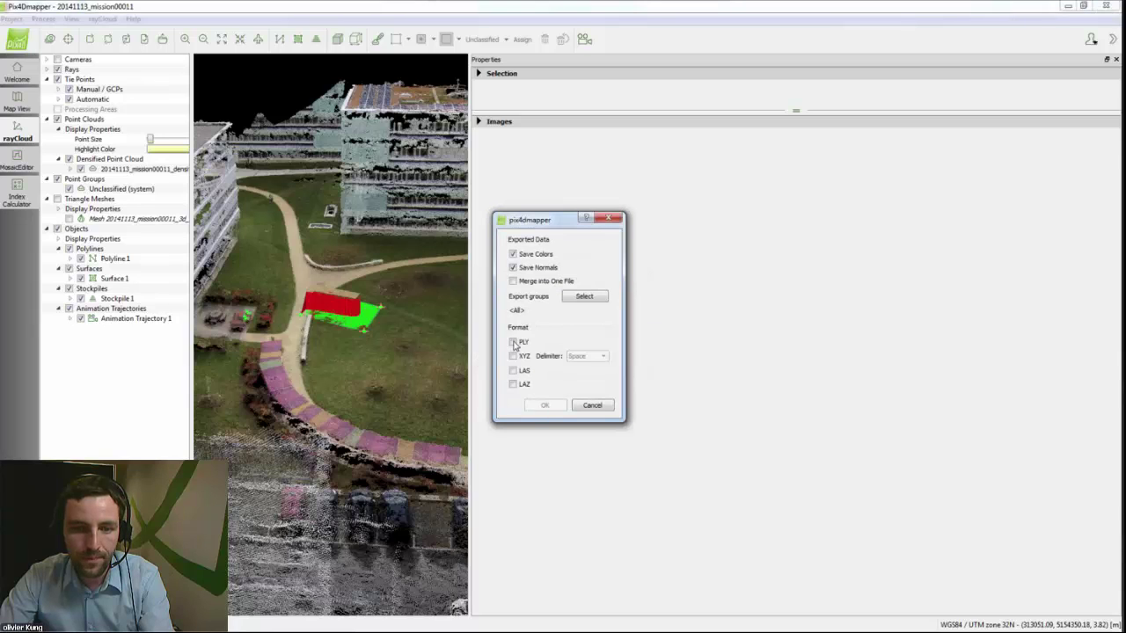
click(592, 406)
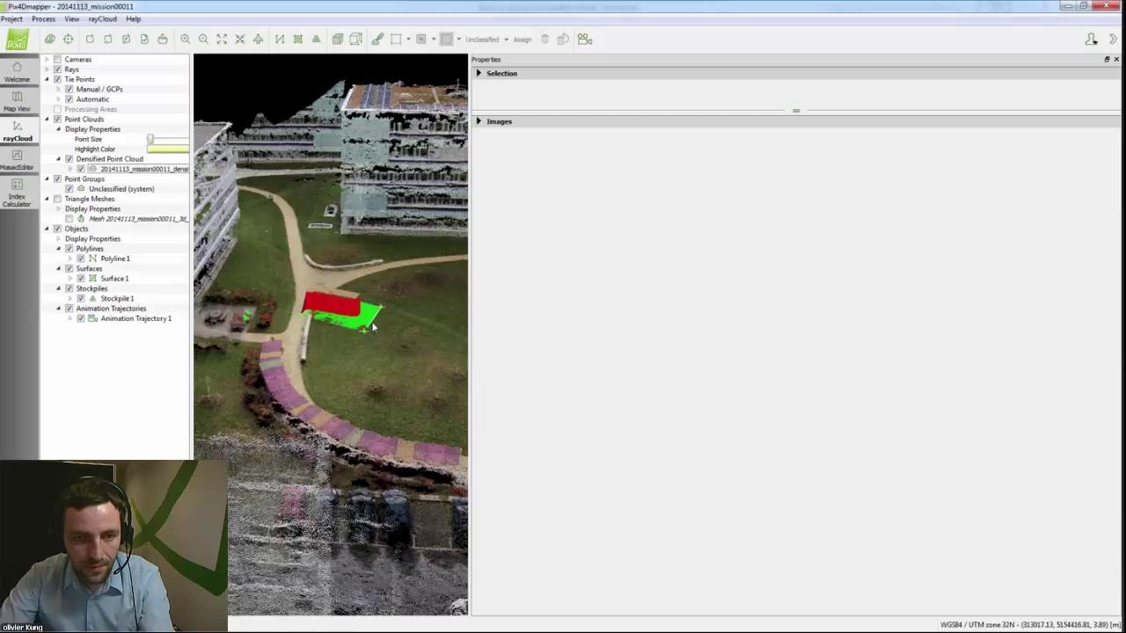
- Visit the Mosaic Editor, widen the main viewport and return to the rayCloud view of the buildings
drag(373, 326, 387, 294)
scroll(258, 354, down, 3)
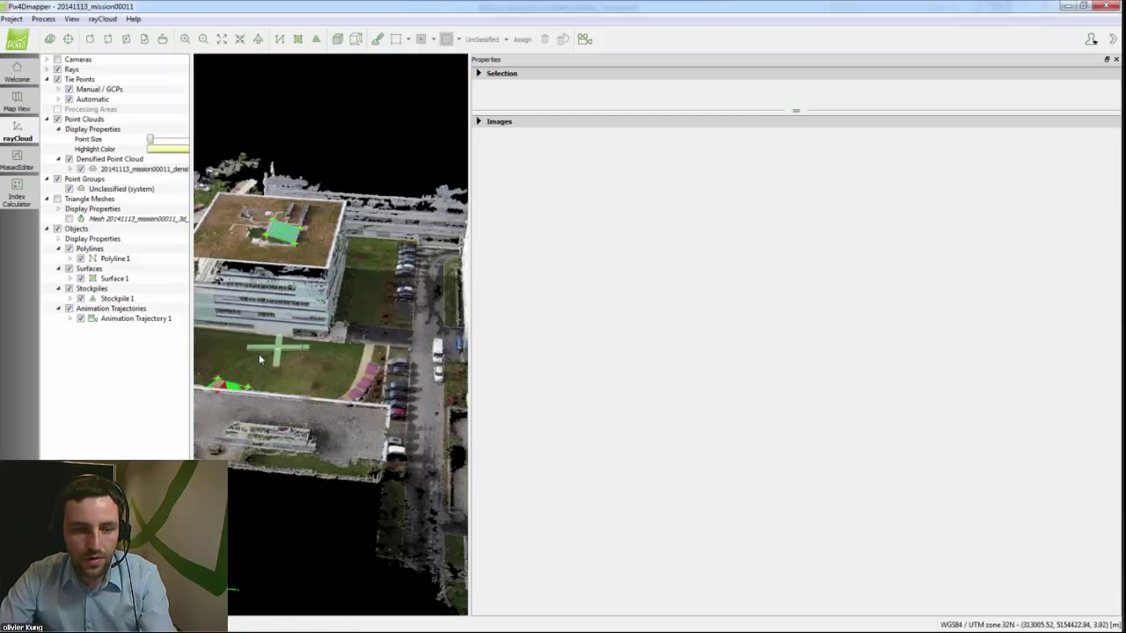
drag(259, 354, 310, 393)
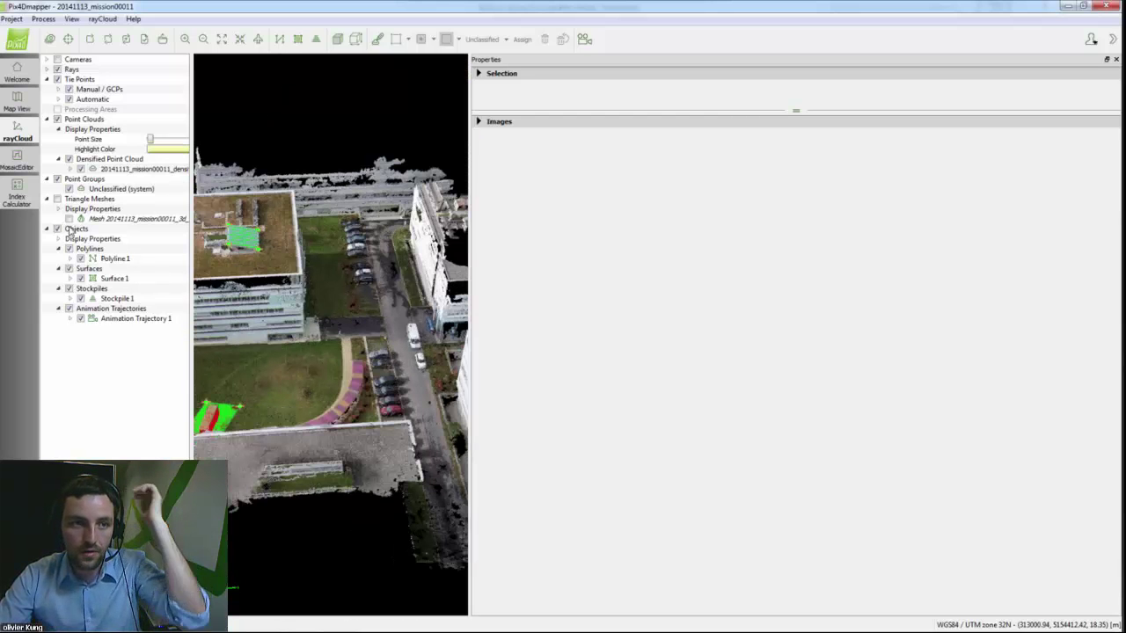
click(15, 164)
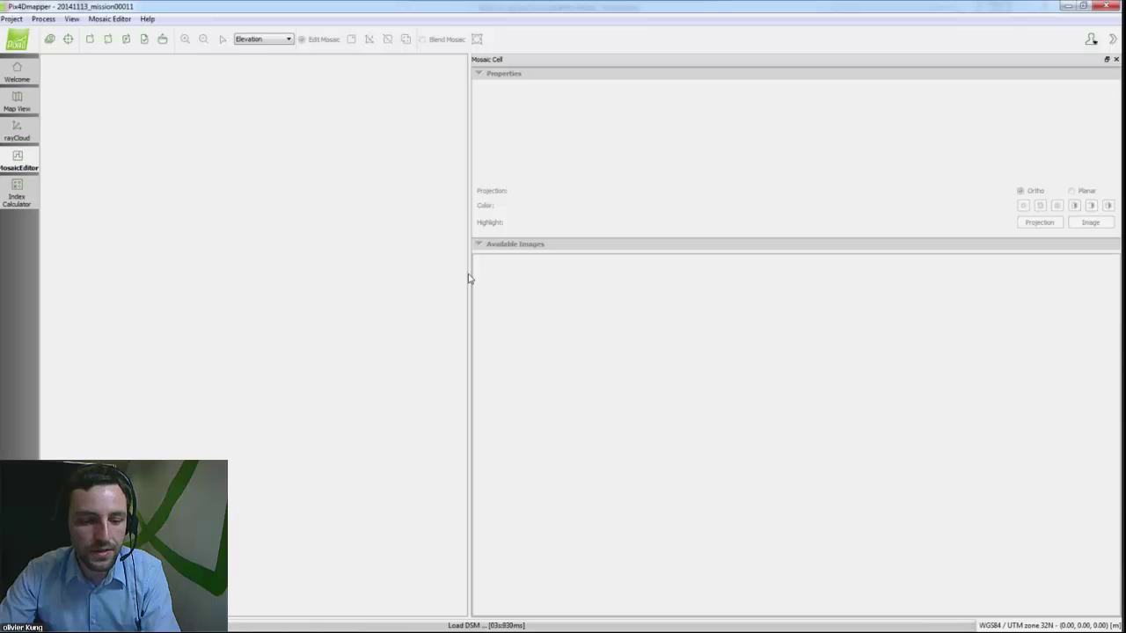
drag(468, 274, 647, 280)
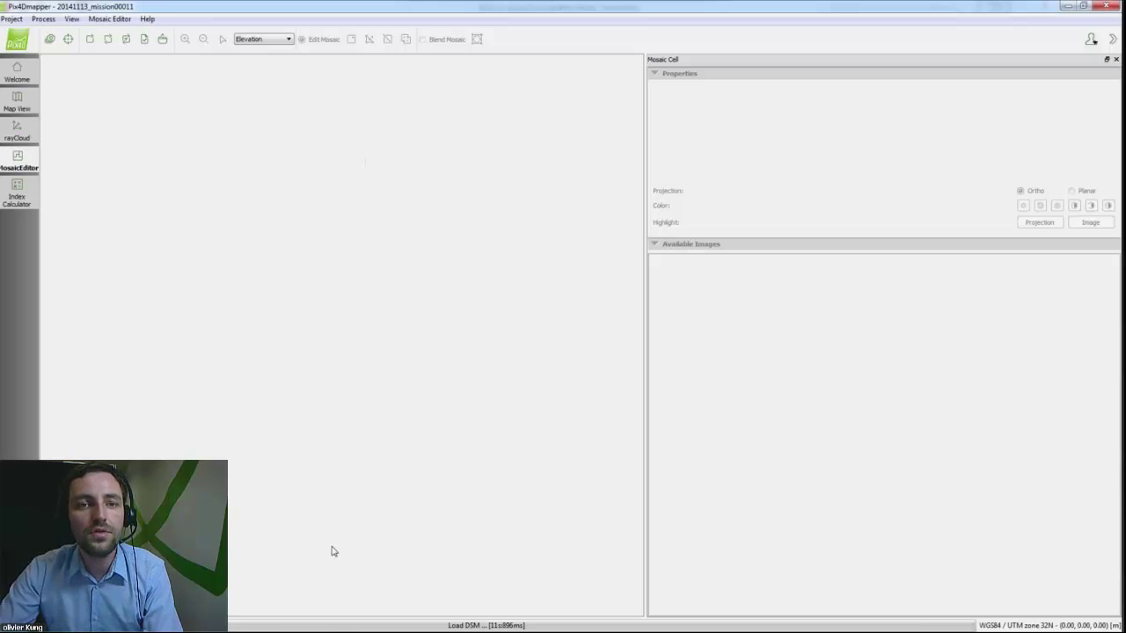
click(14, 137)
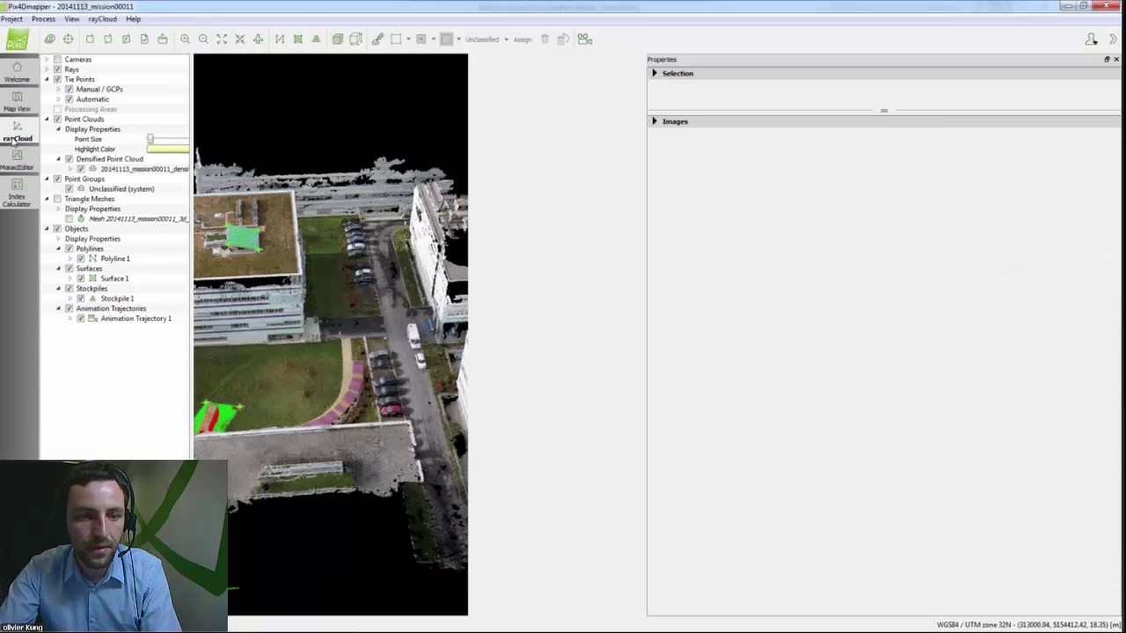
drag(467, 276, 542, 376)
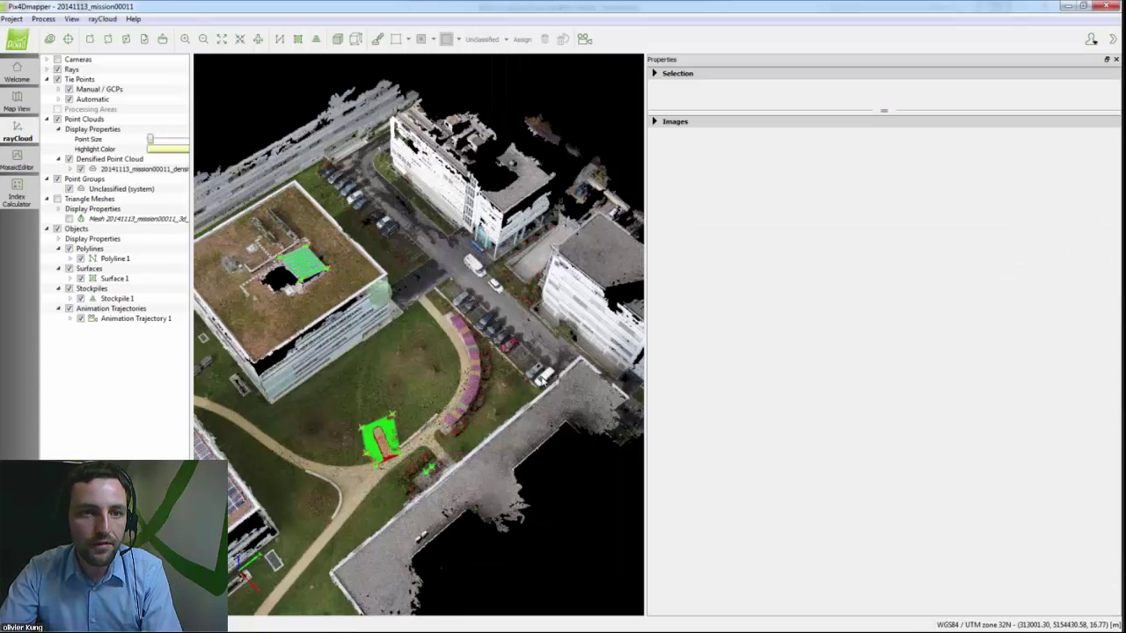
- Edit the densified point cloud by selecting a rectangular patch of points on the green-roofed building's facade and removing it
click(377, 39)
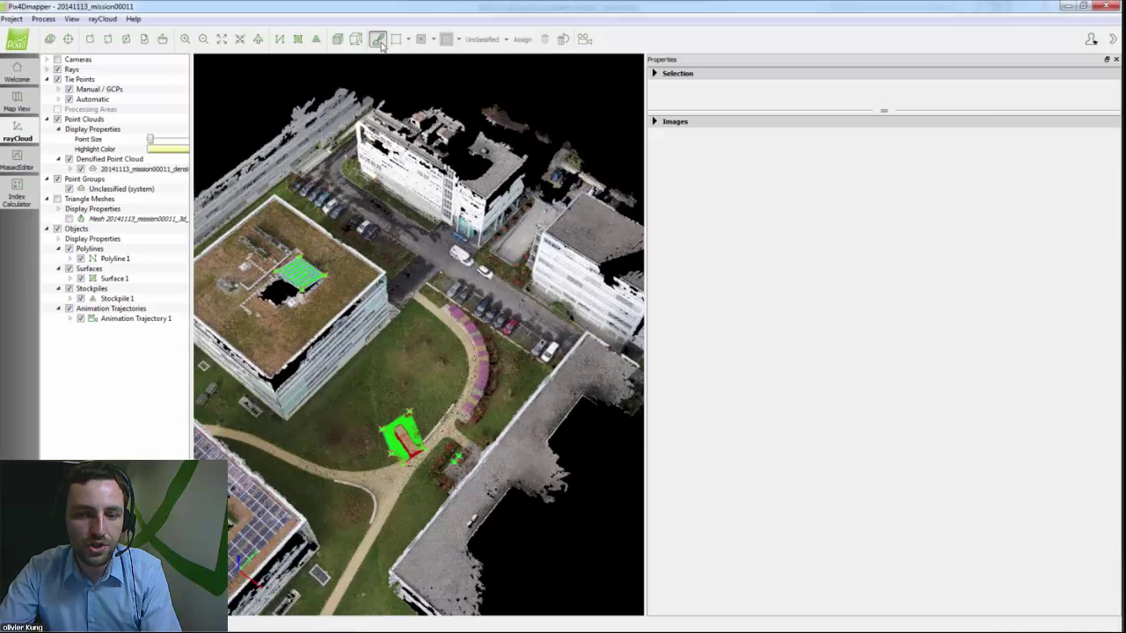
key(Return)
mouse_move(369, 341)
mouse_down()
mouse_move(354, 354)
mouse_move(420, 346)
mouse_up()
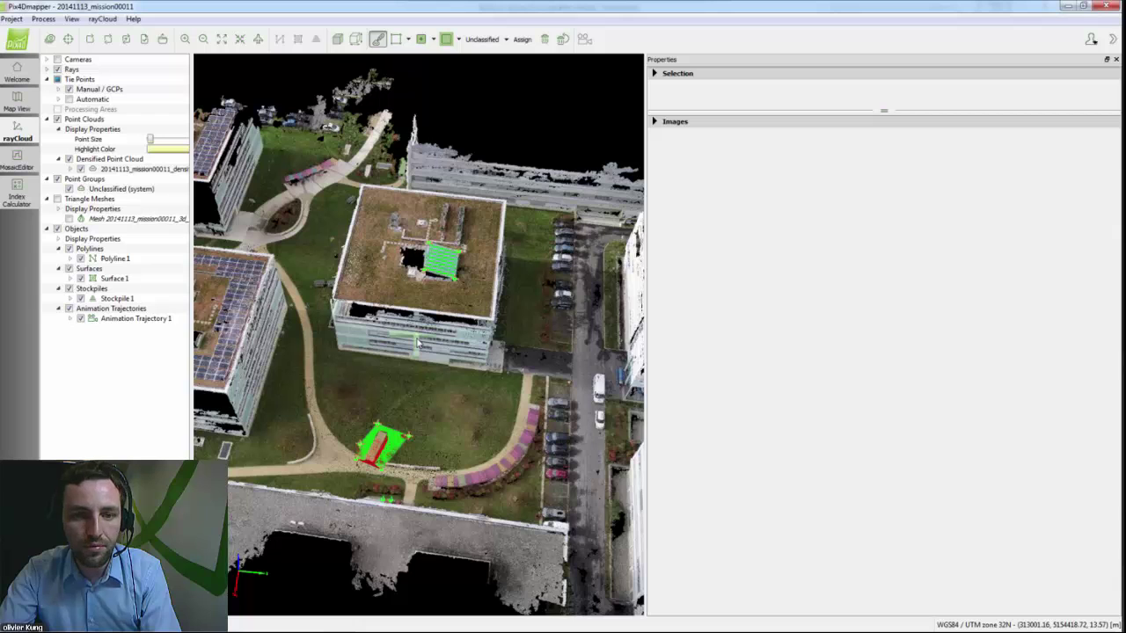
scroll(419, 341, up, 5)
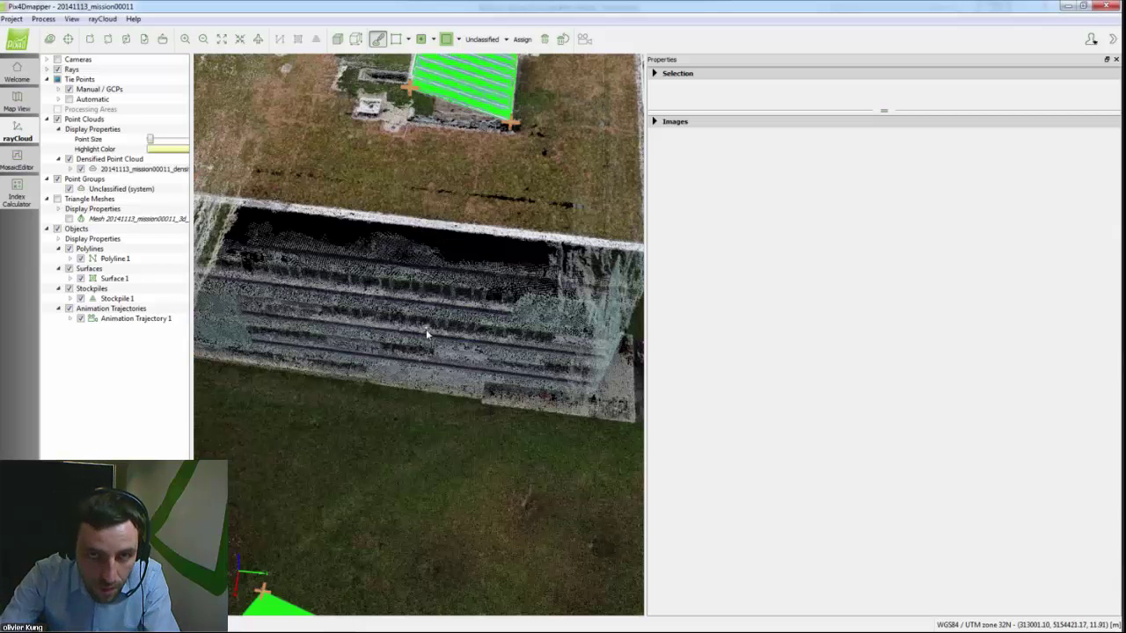
drag(426, 332, 544, 46)
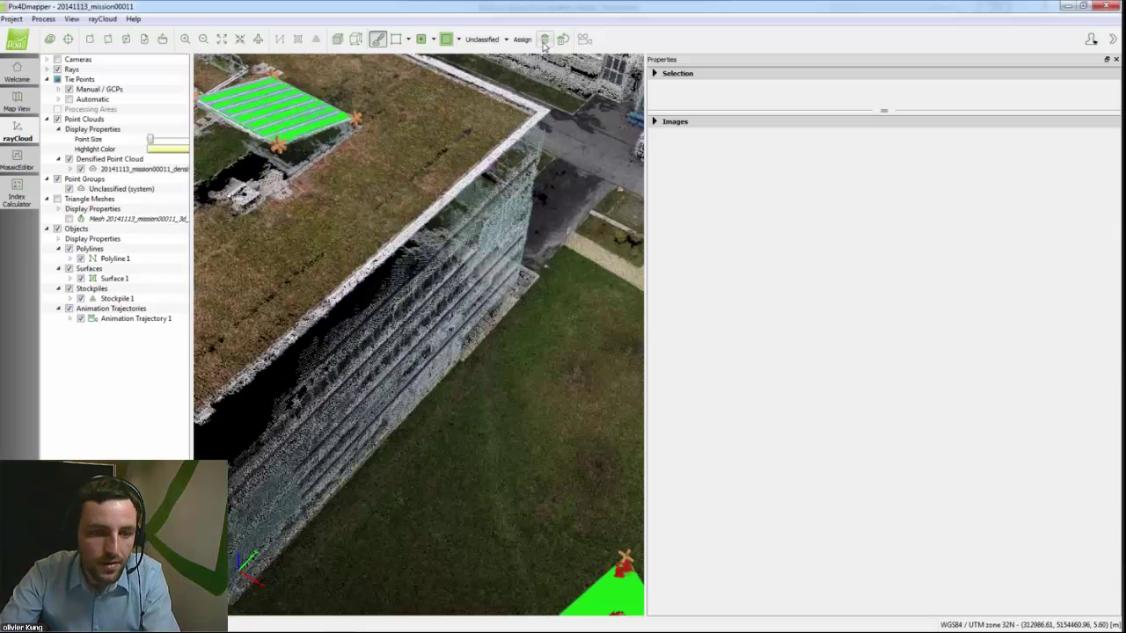
drag(363, 386, 338, 363)
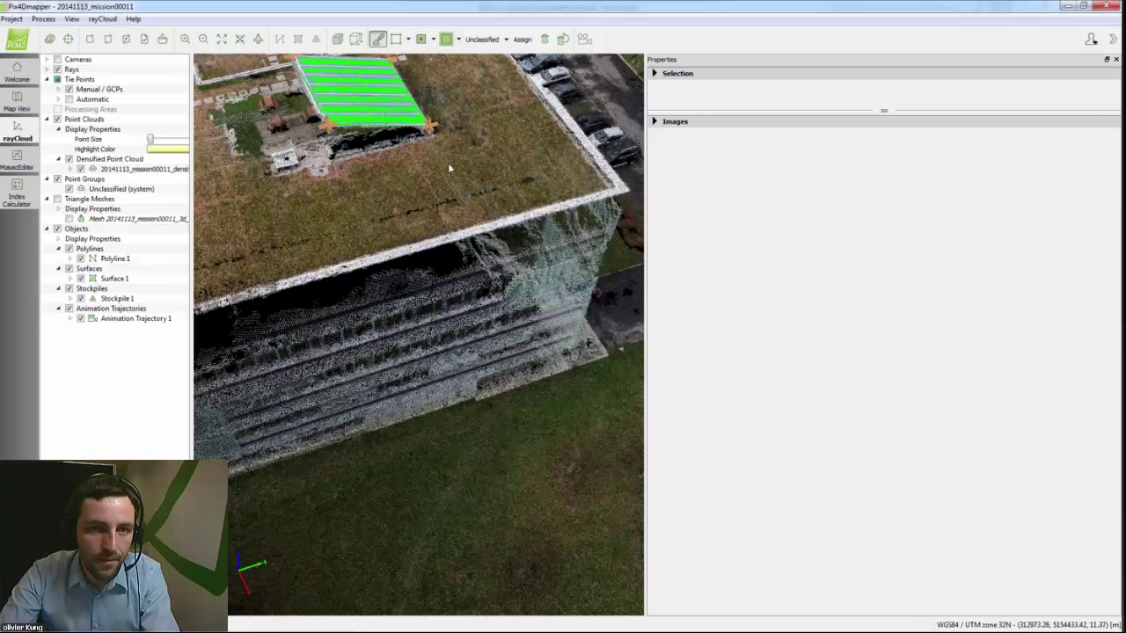
drag(352, 286, 493, 350)
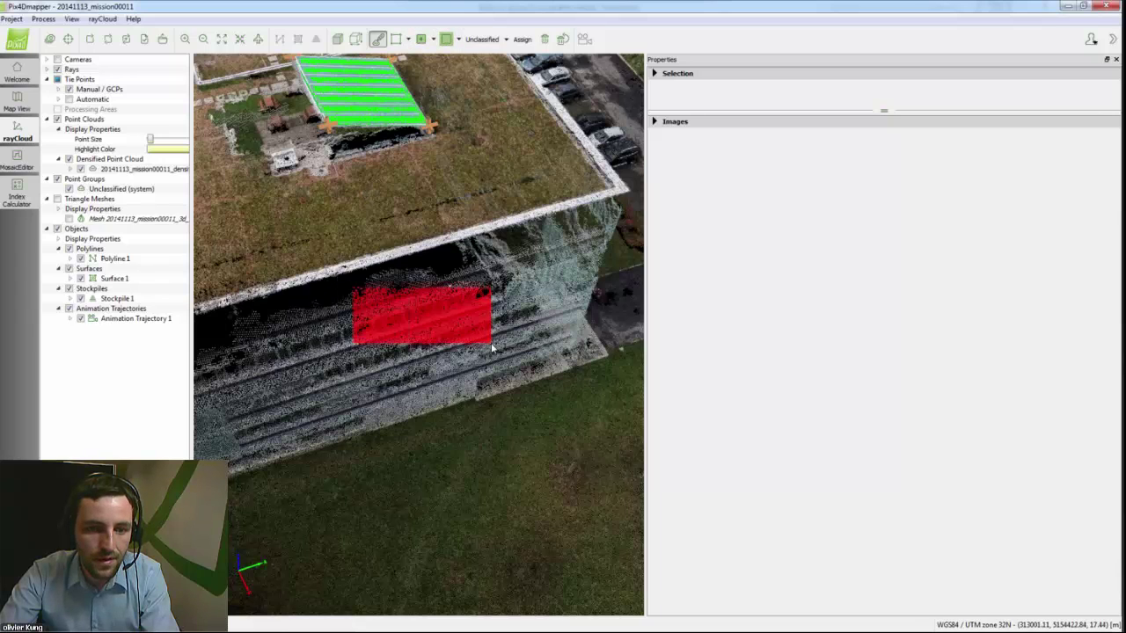
click(446, 335)
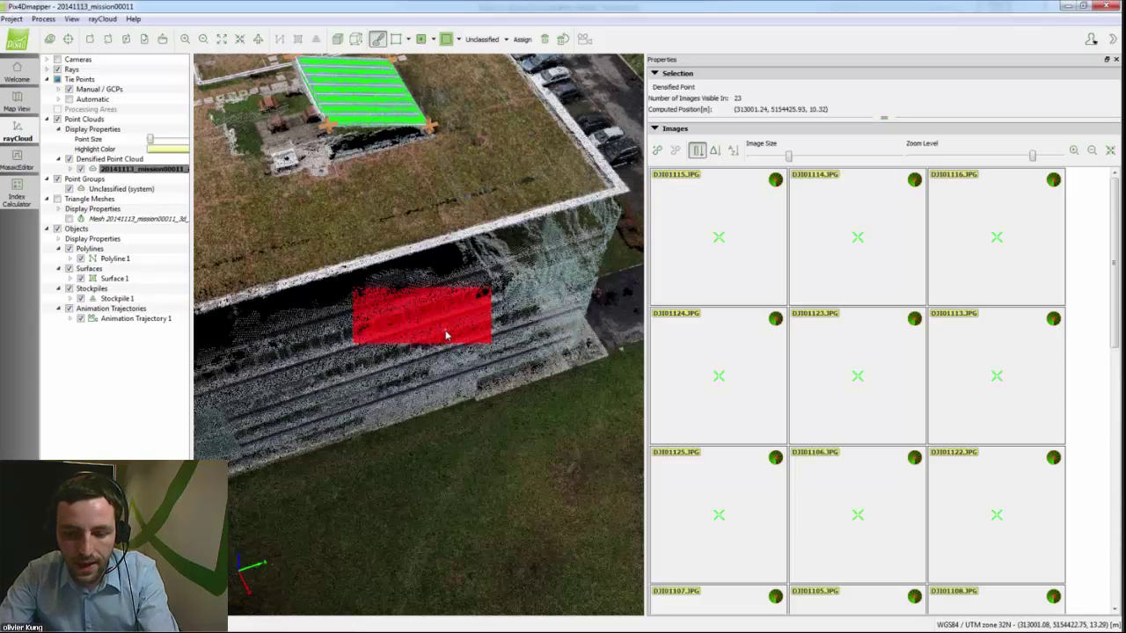
drag(446, 335, 509, 302)
drag(334, 354, 236, 461)
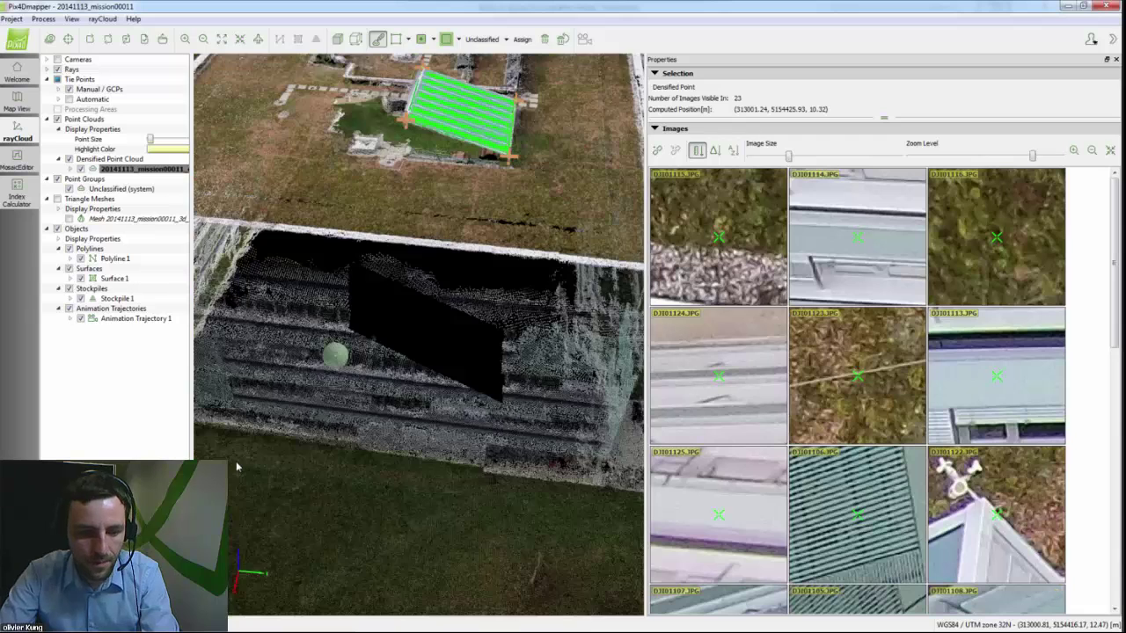
- Switch to MeshLab, inspect the simplified 3D mesh of the buildings from above the courtyard, and return to Pix4Dmapper
scroll(342, 373, down, 5)
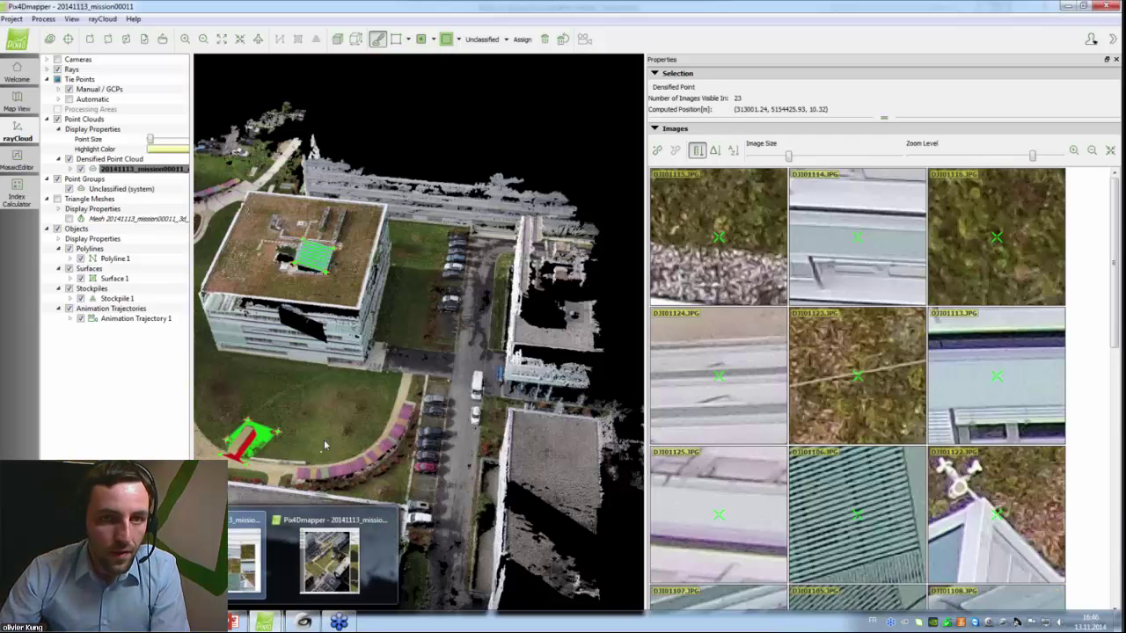
drag(338, 343, 365, 321)
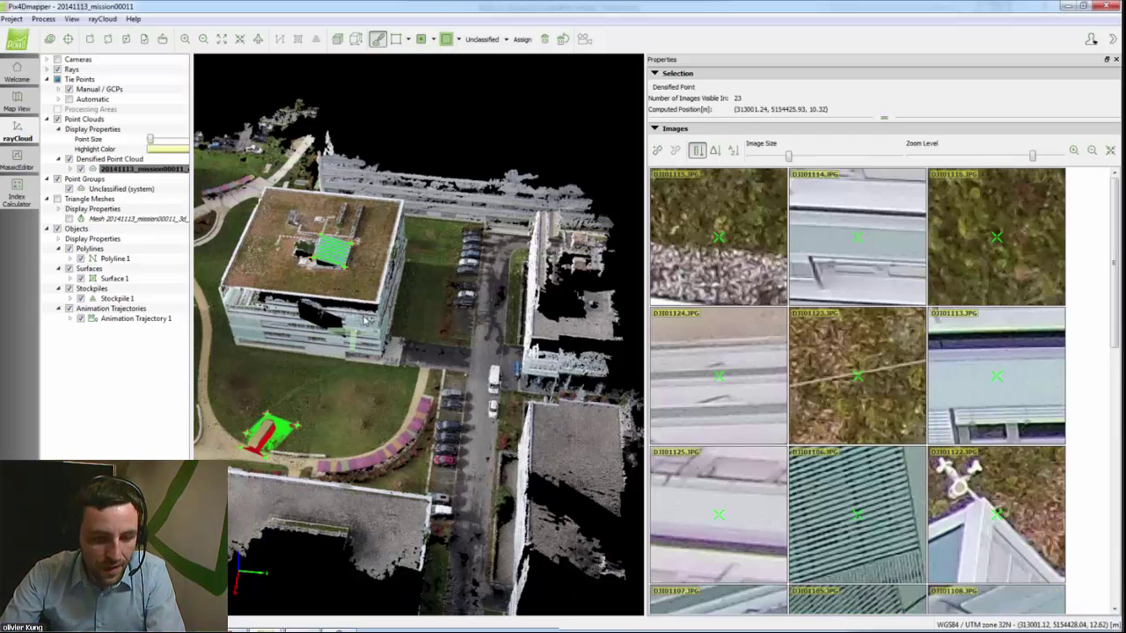
middle_drag(365, 321, 400, 296)
mouse_move(314, 627)
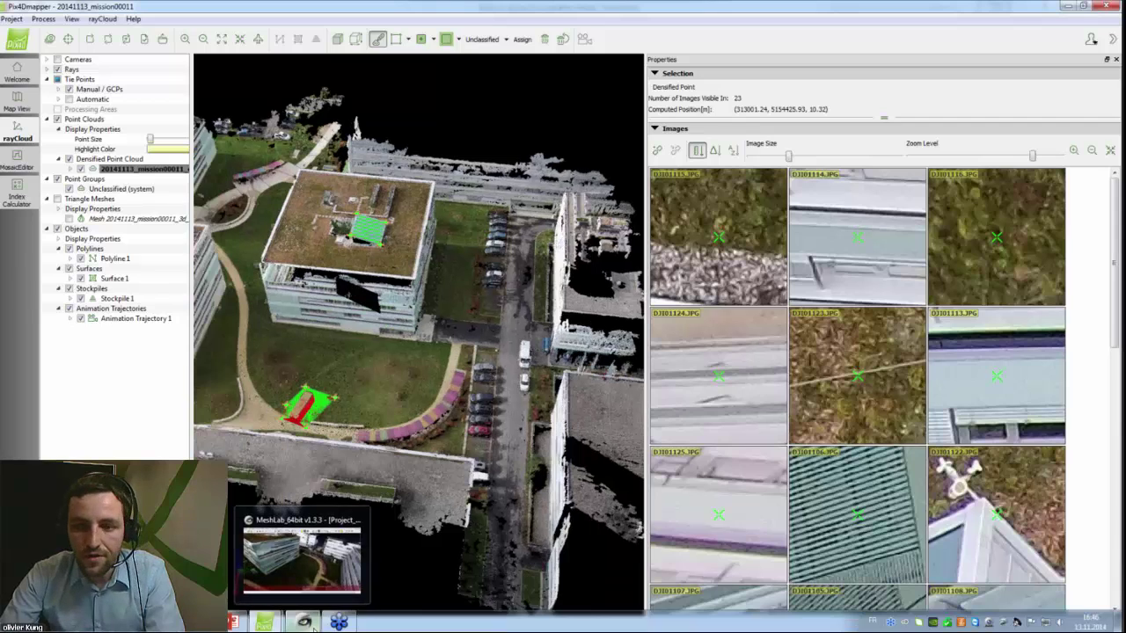
click(293, 586)
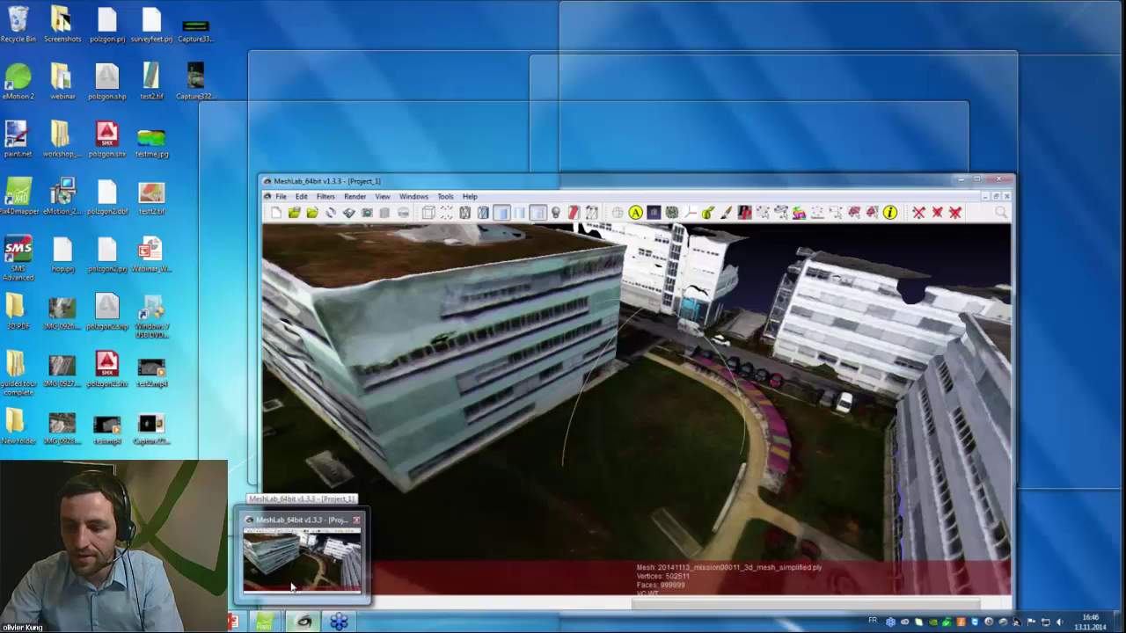
click(292, 587)
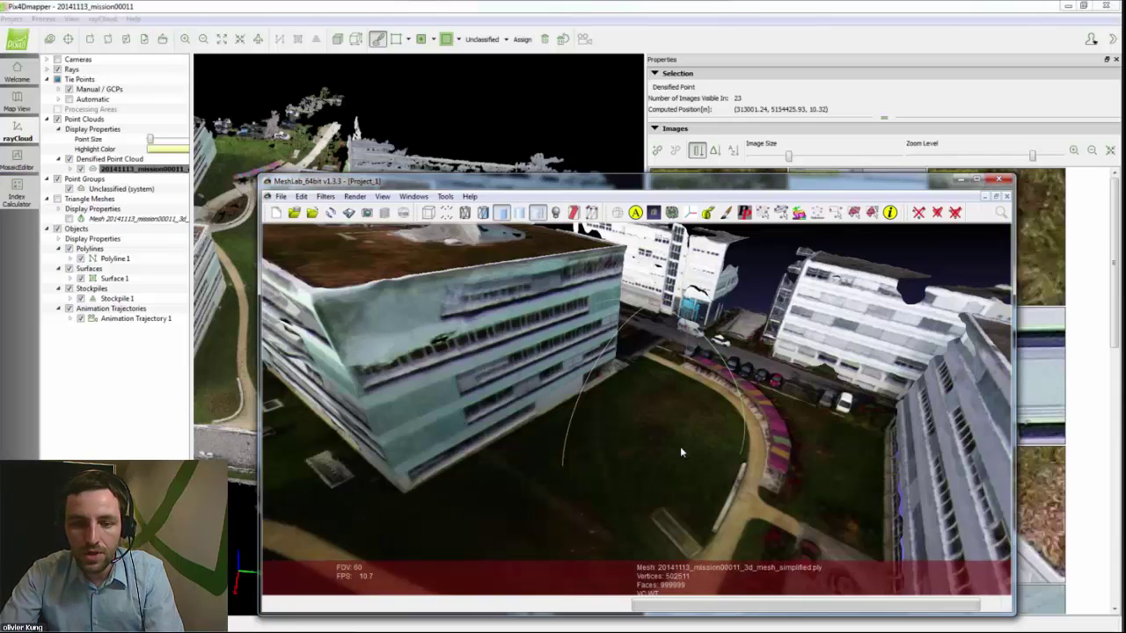
drag(681, 452, 646, 475)
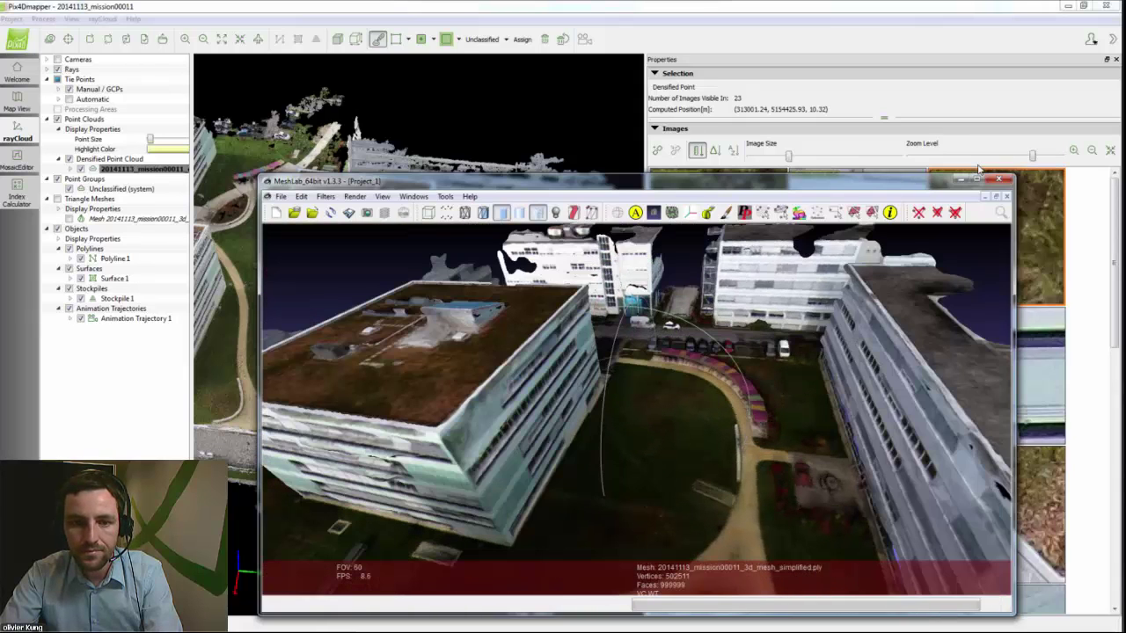
key(alt+Tab)
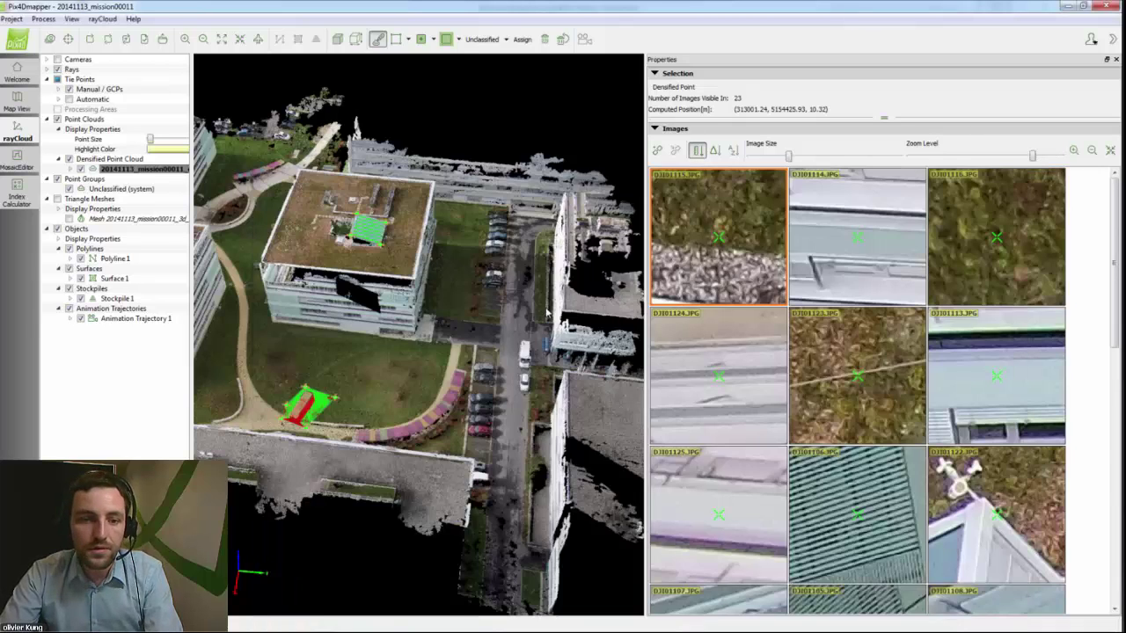
middle_drag(443, 263, 553, 320)
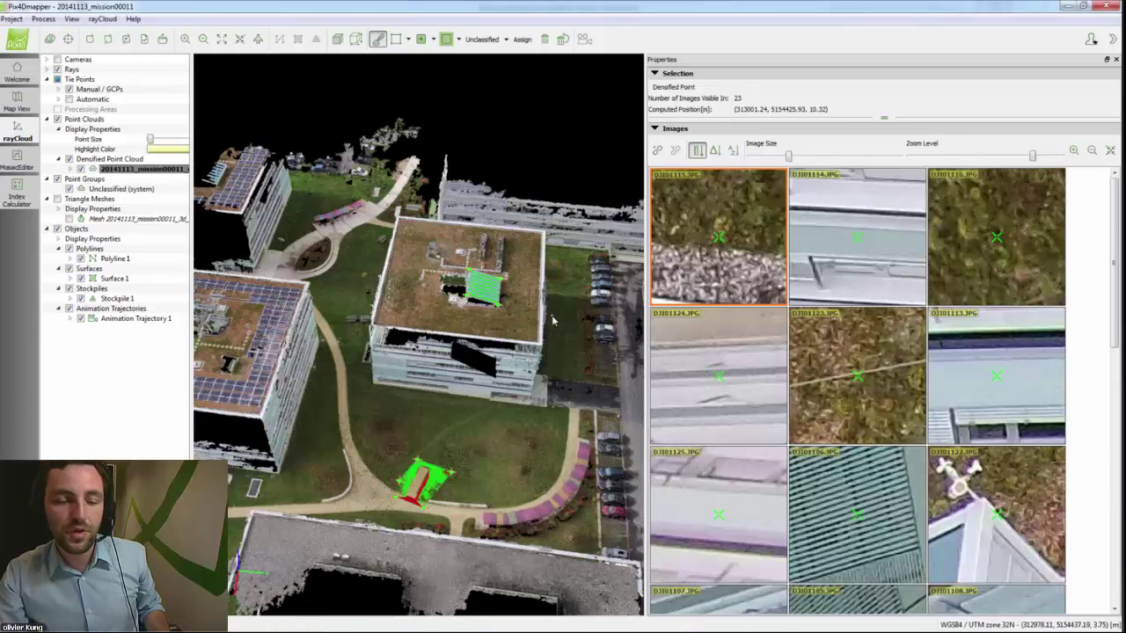
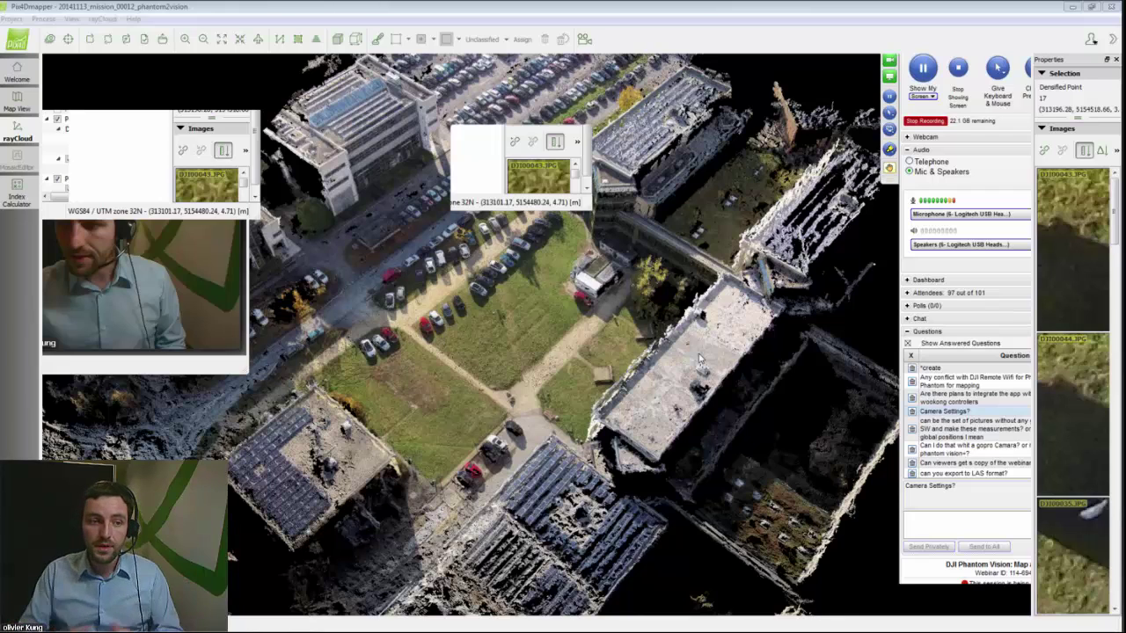
- Switch to the web browser, load support.pix4d.com in the empty tab and reposition the browser window over the point cloud
mouse_move(616, 632)
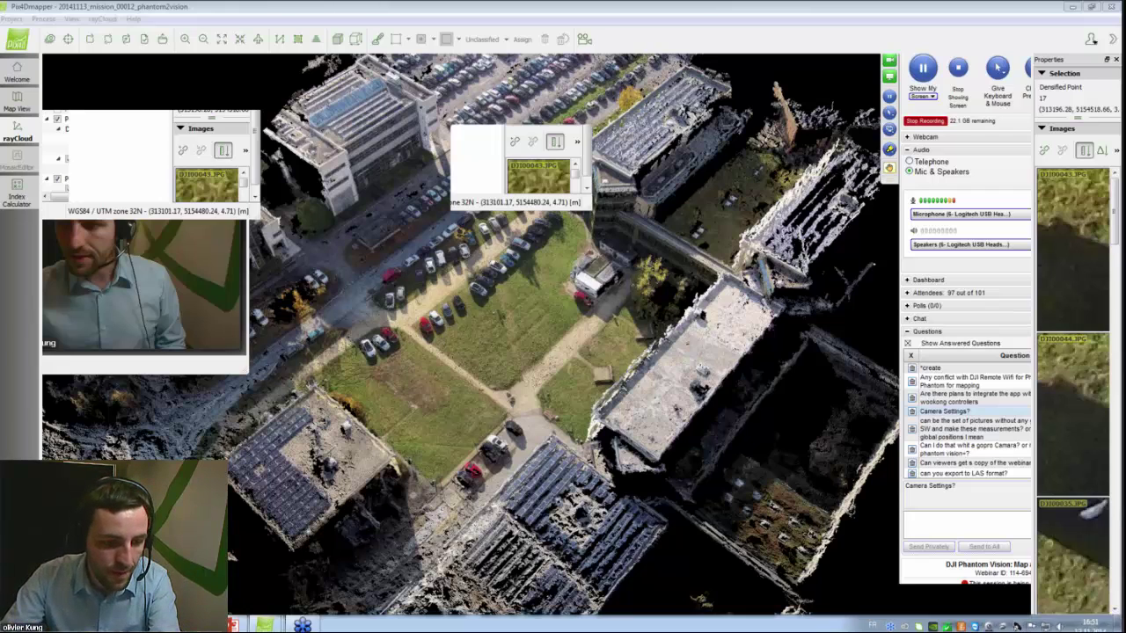
key(alt+Tab)
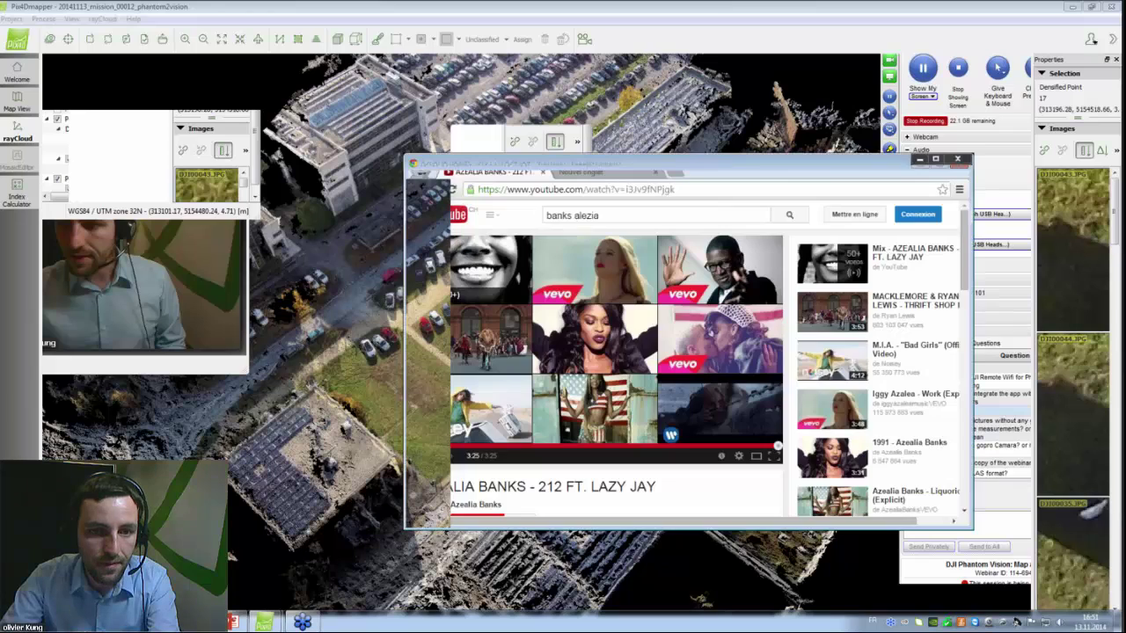
key(alt+Tab)
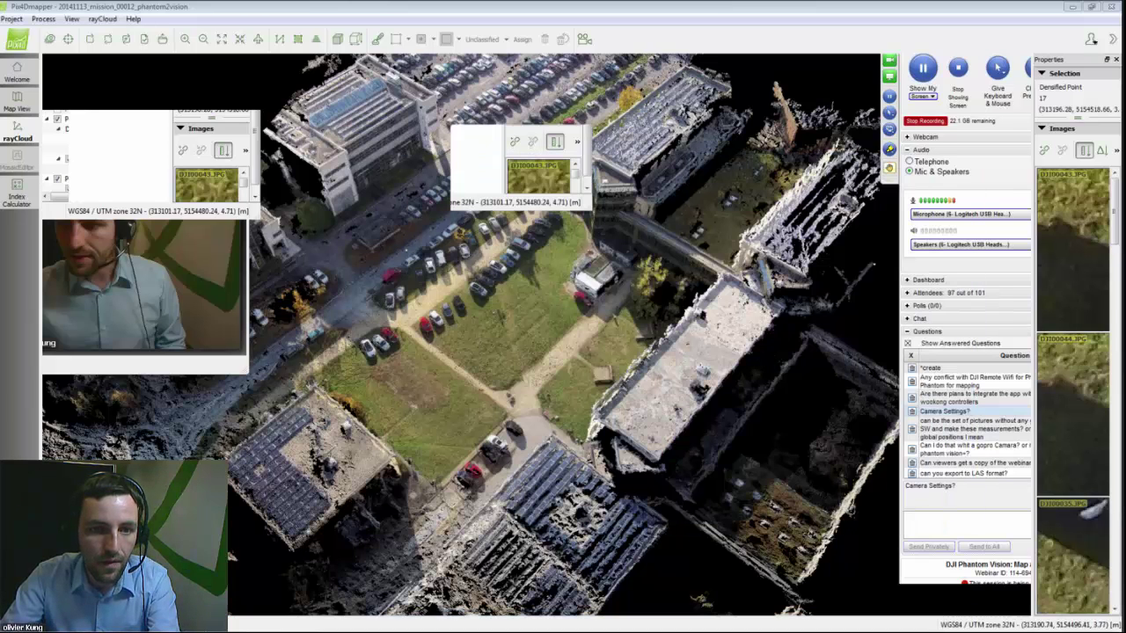
key(alt+Tab)
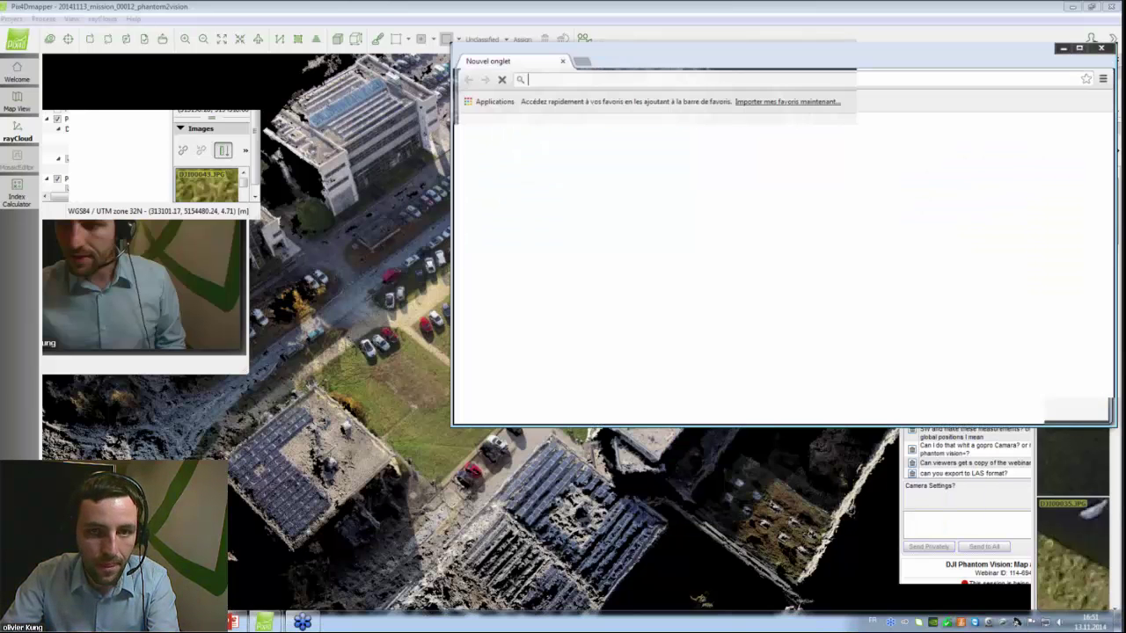
text(support.pix4d.com)
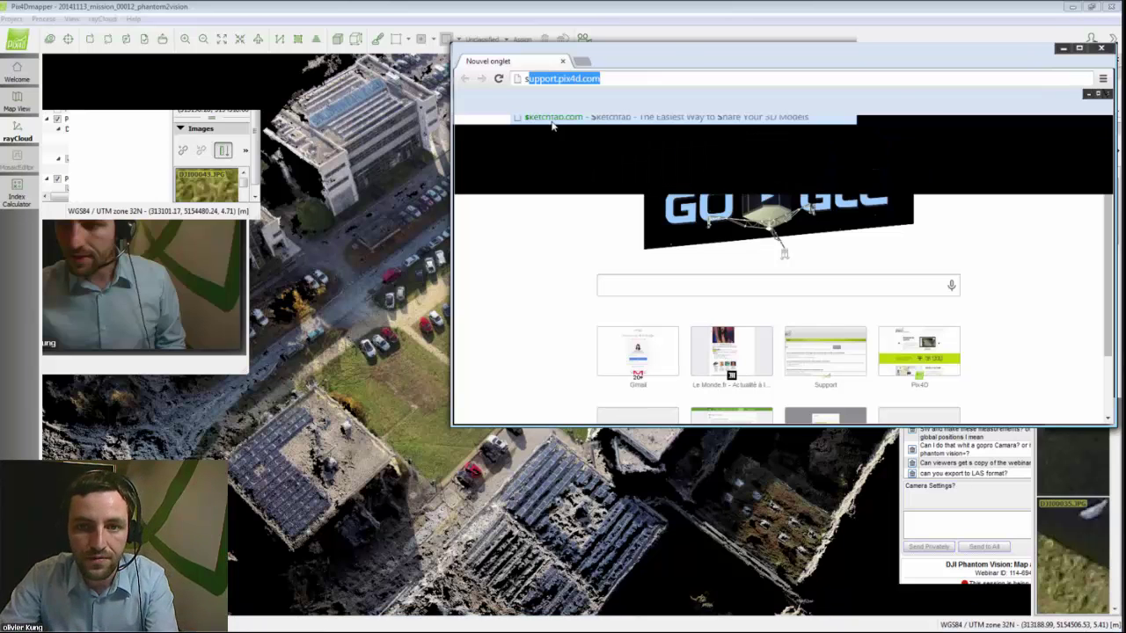
key(Return)
drag(677, 59, 397, 61)
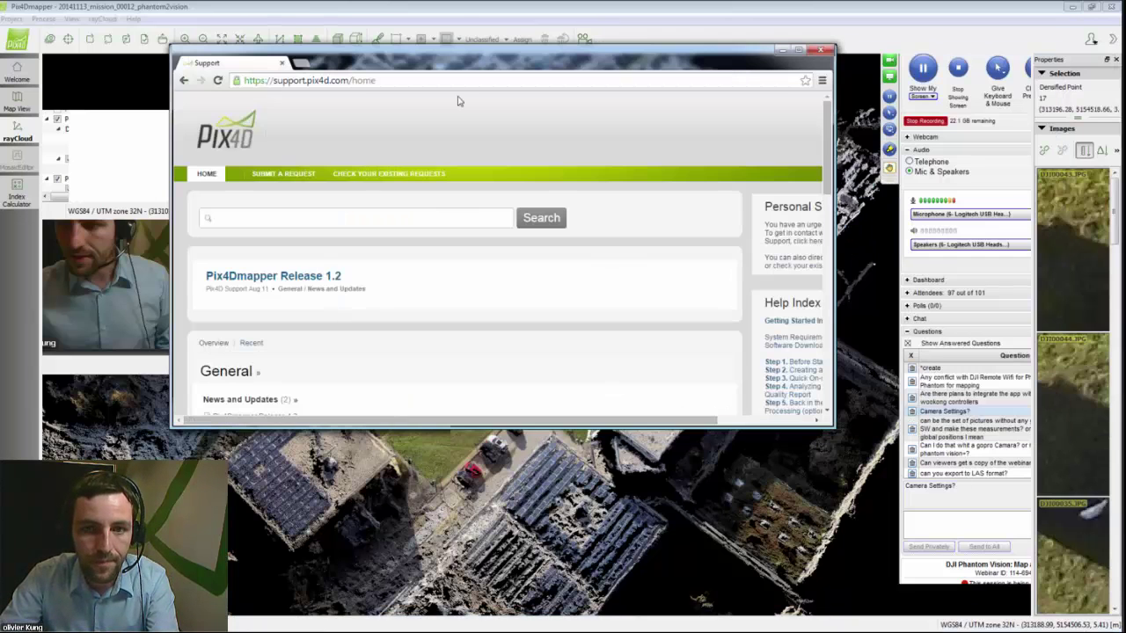
- Search the support site for "dji", open the "Pix4Dmapper App : DJI" article and maximize the browser window
click(449, 218)
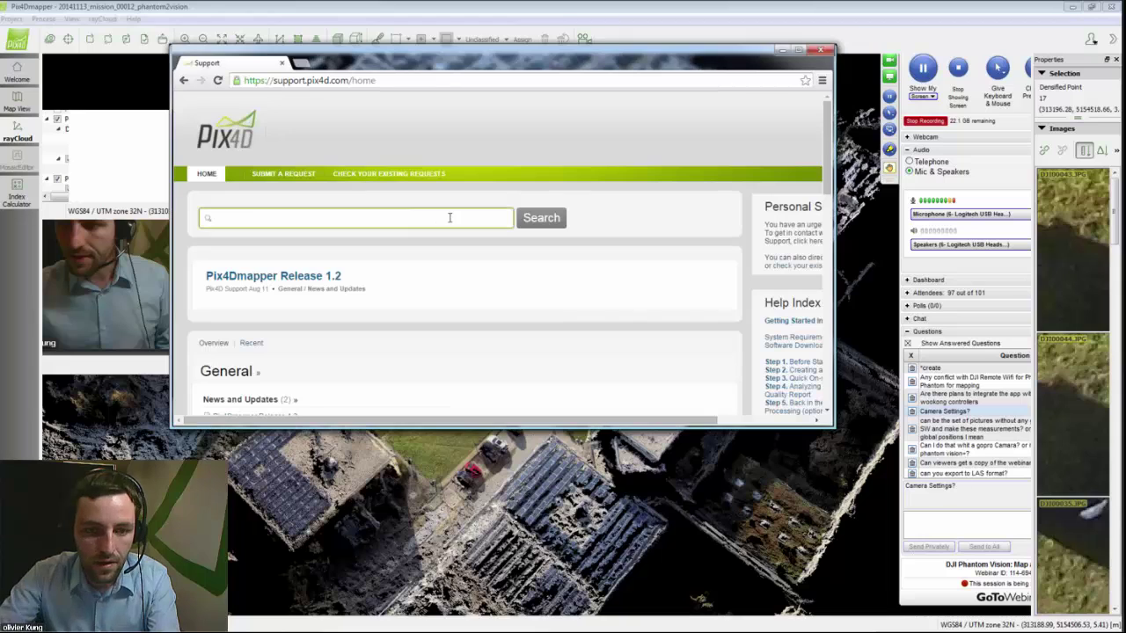
text(dji)
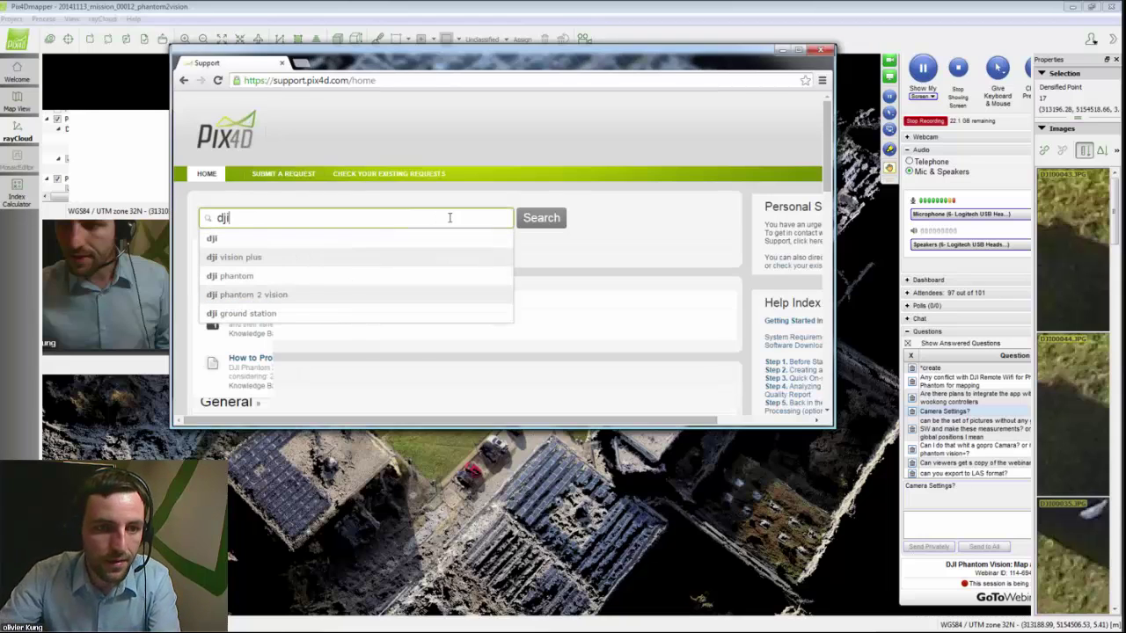
drag(473, 66, 610, 55)
click(709, 234)
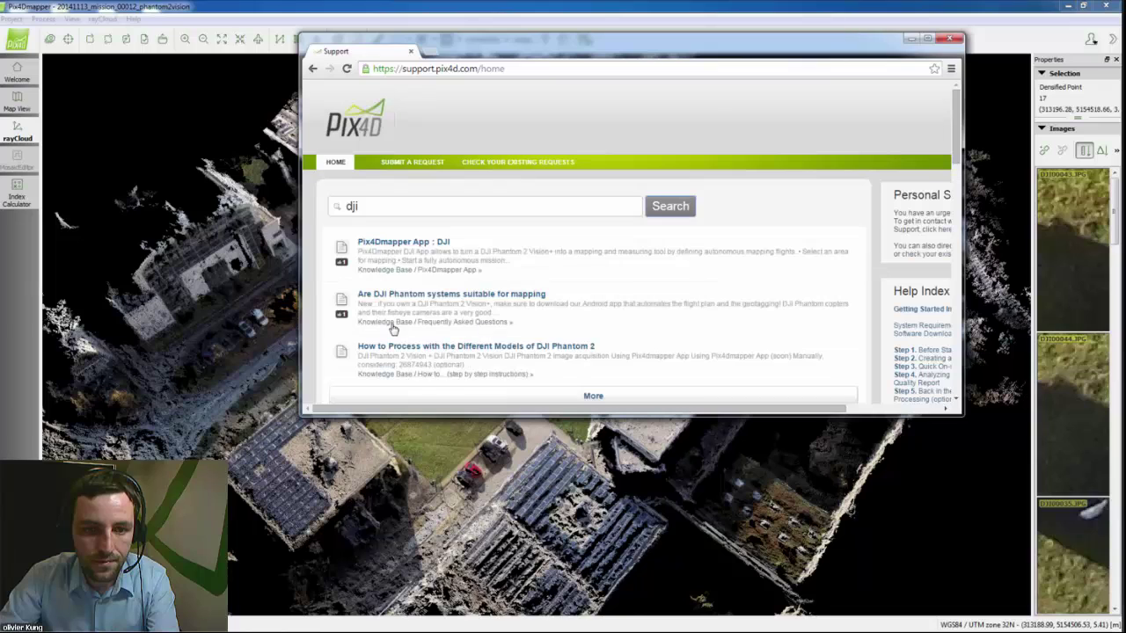
click(398, 247)
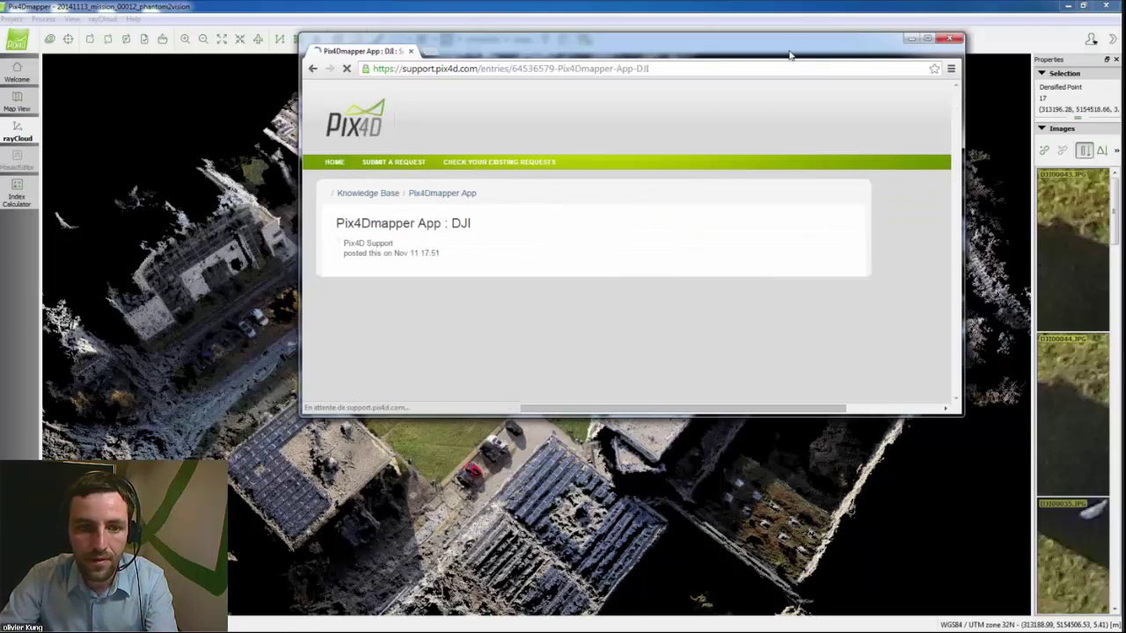
drag(790, 56, 746, 60)
double_click(746, 61)
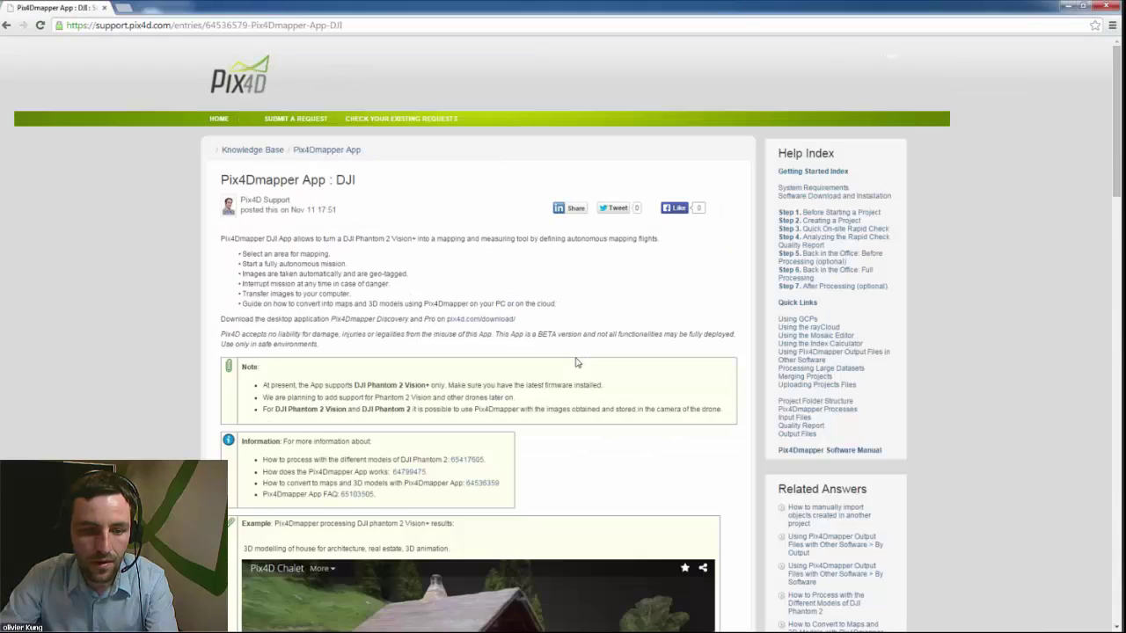
- Examine the article's vineyard orthomosaic example, from the full mapped area down to the individual vine rows and buildings
scroll(577, 363, down, 3)
scroll(203, 449, down, 6)
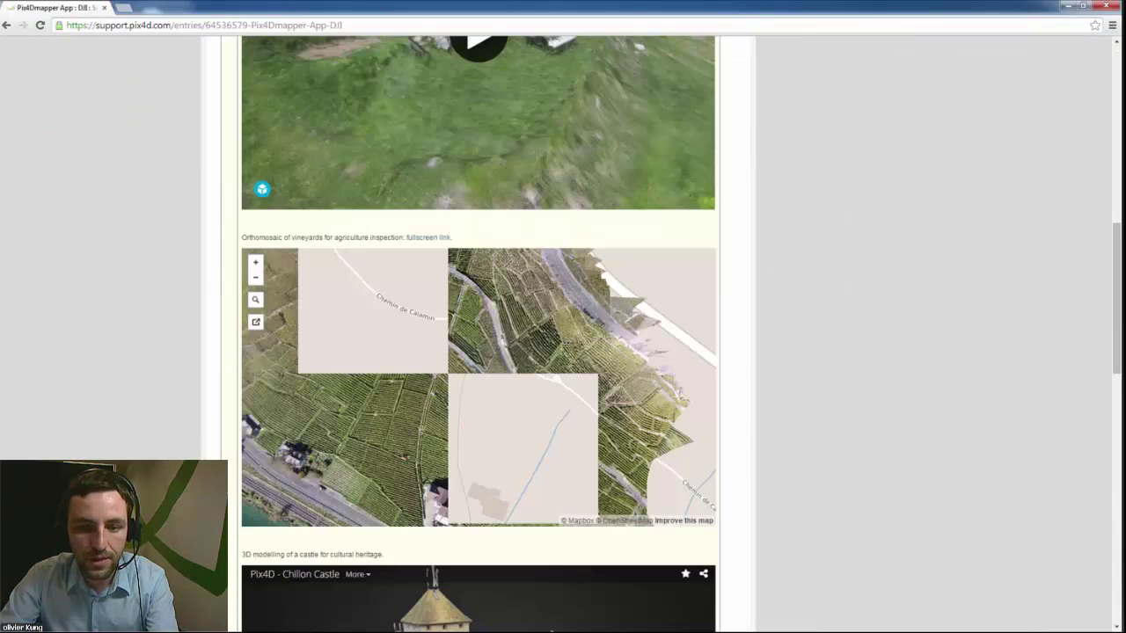
drag(433, 411, 516, 392)
scroll(491, 395, down, 1)
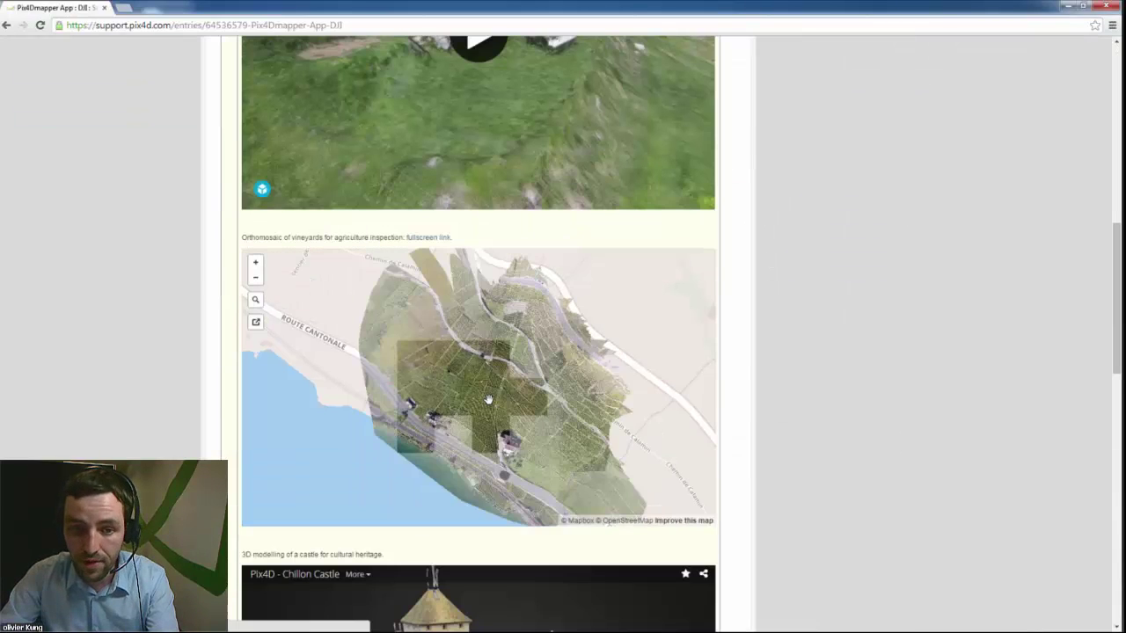
scroll(492, 392, down, 1)
scroll(501, 392, up, 3)
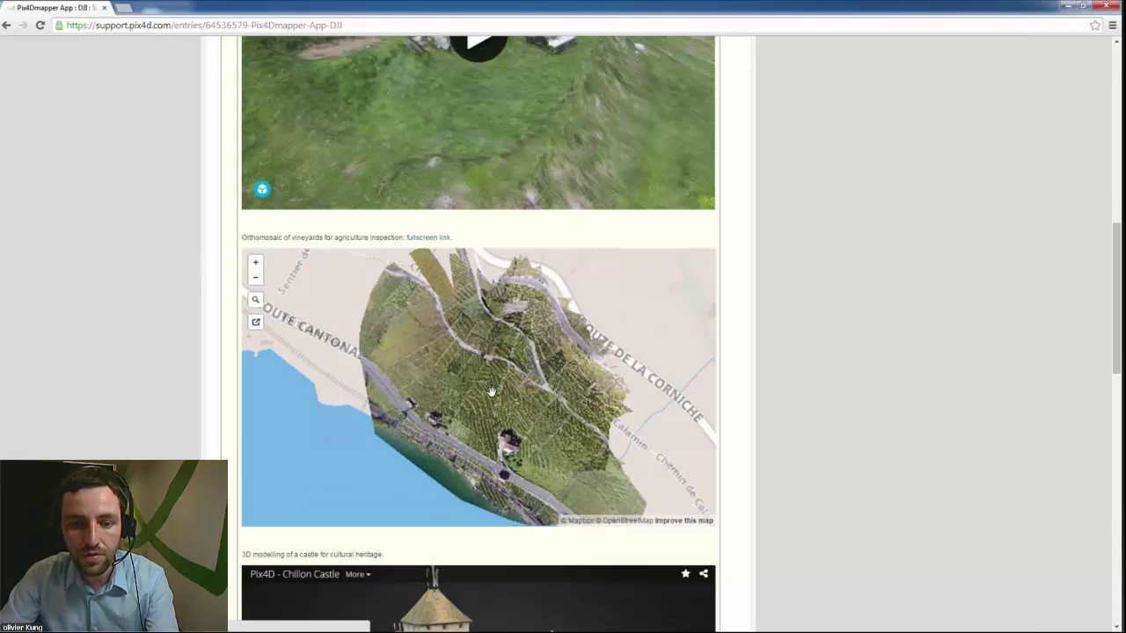
scroll(510, 393, up, 1)
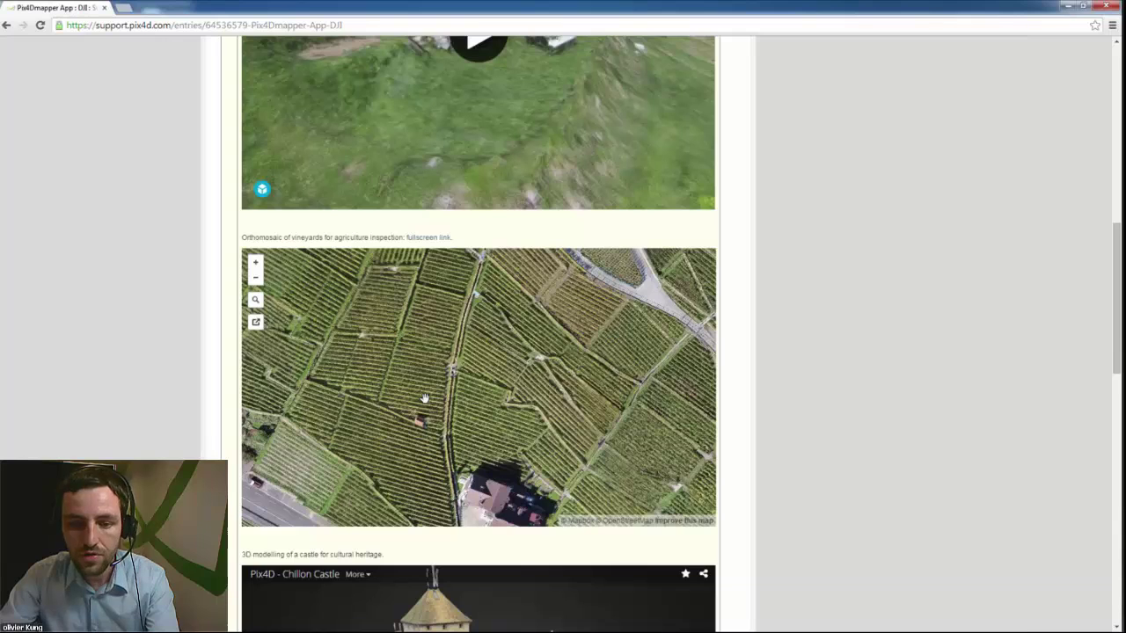
drag(418, 398, 264, 299)
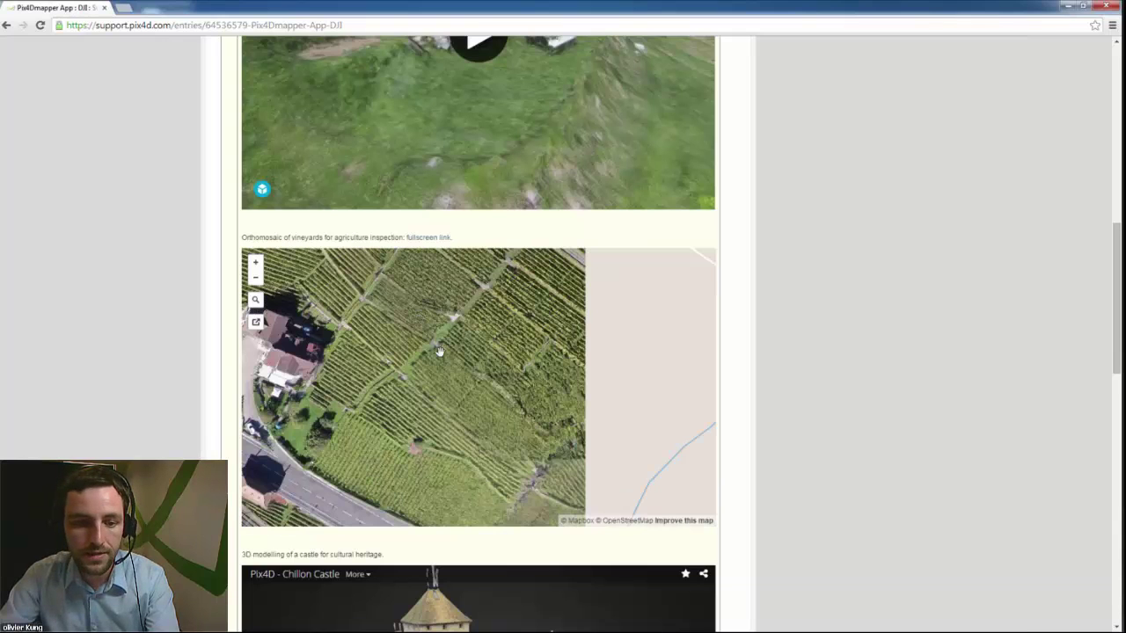
drag(430, 350, 439, 409)
scroll(485, 357, down, 1)
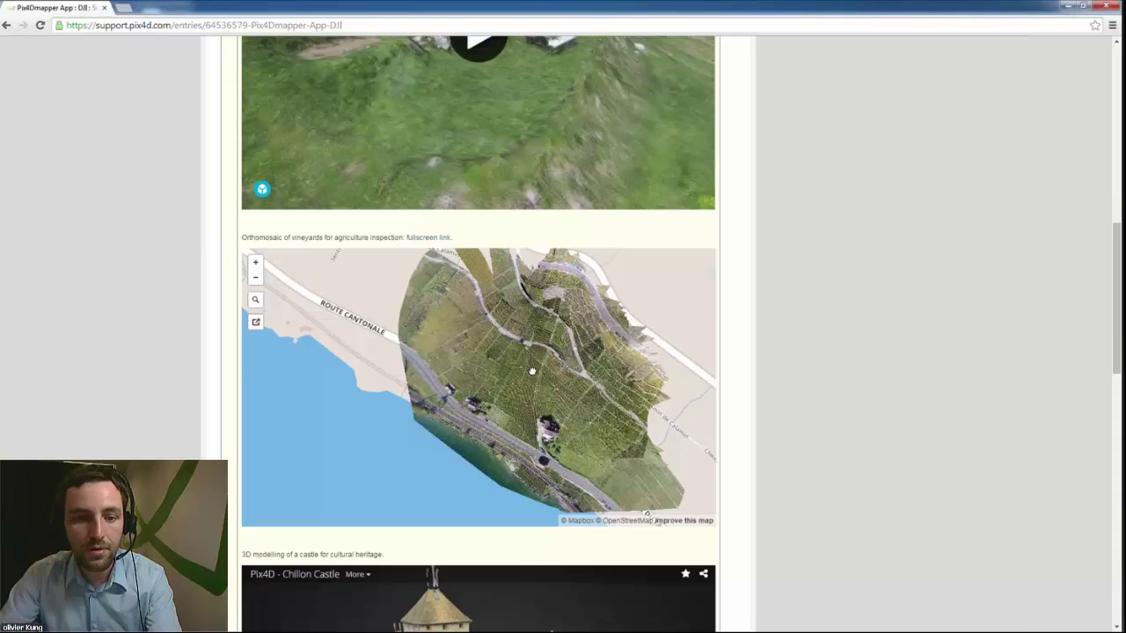
drag(532, 371, 485, 385)
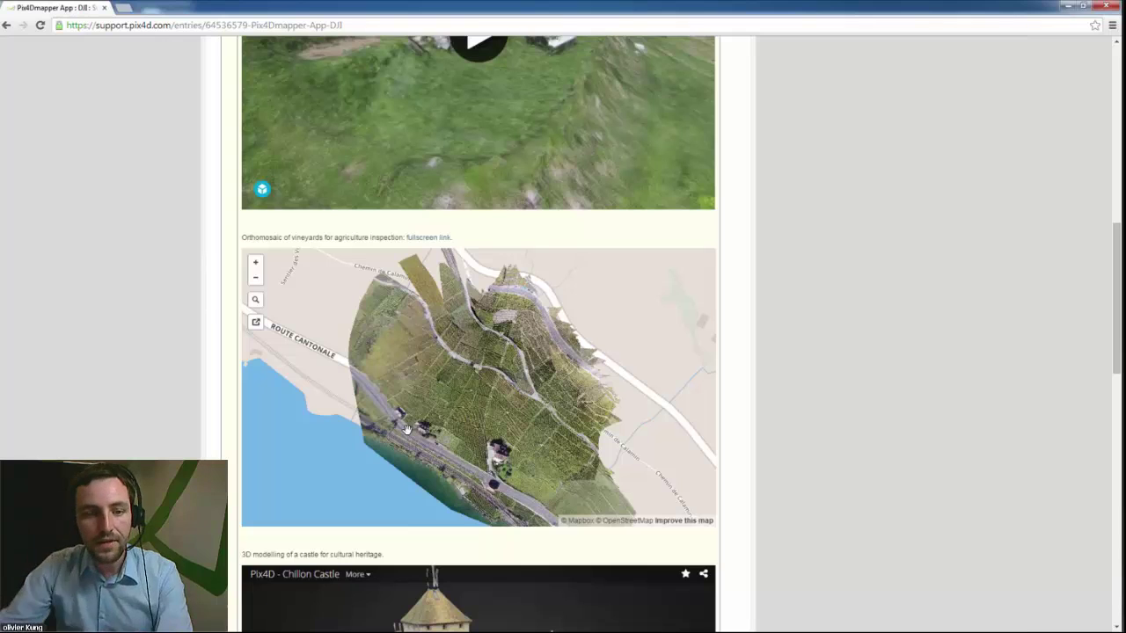
drag(442, 400, 413, 398)
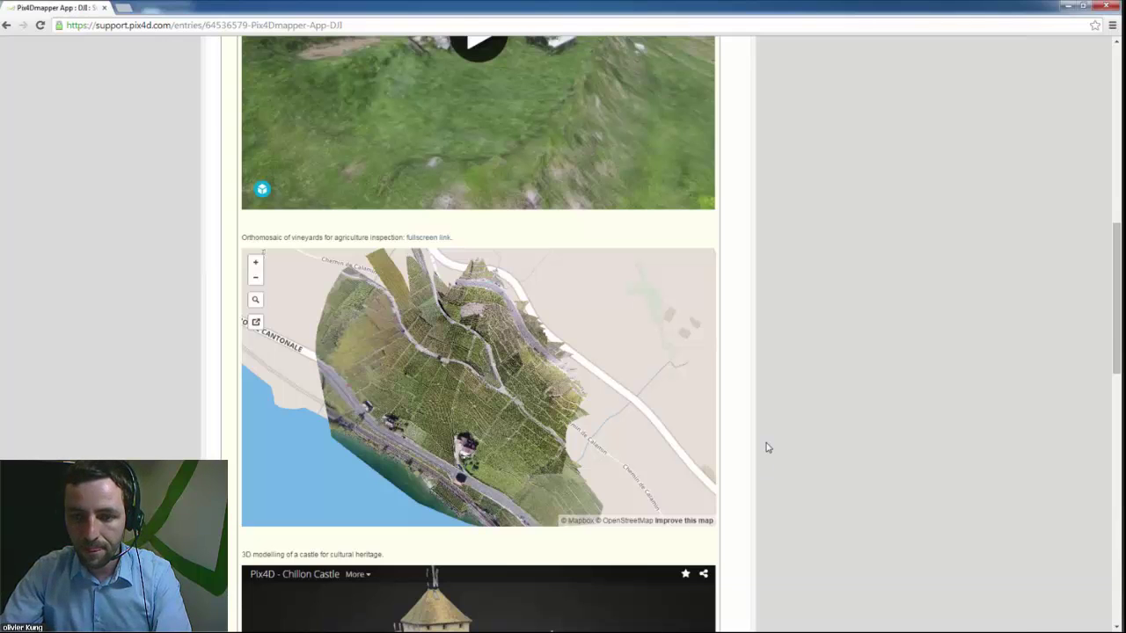
- View the Chillon Castle 3D model example below the vineyard map and return to the orthomosaic
scroll(766, 447, down, 1)
scroll(766, 448, down, 1)
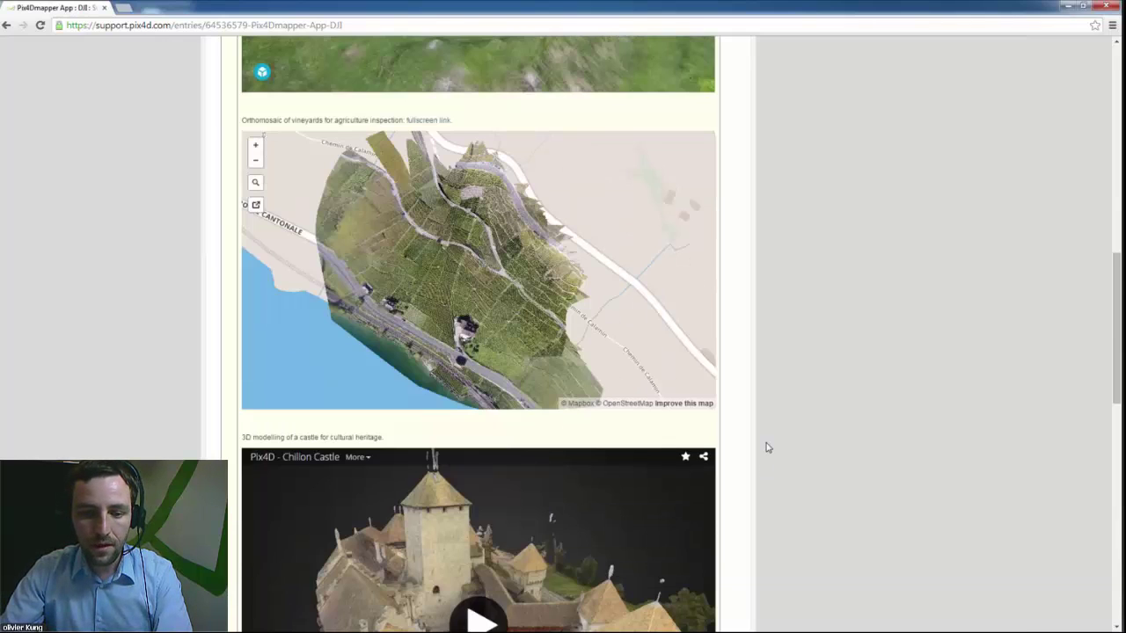
scroll(766, 447, down, 3)
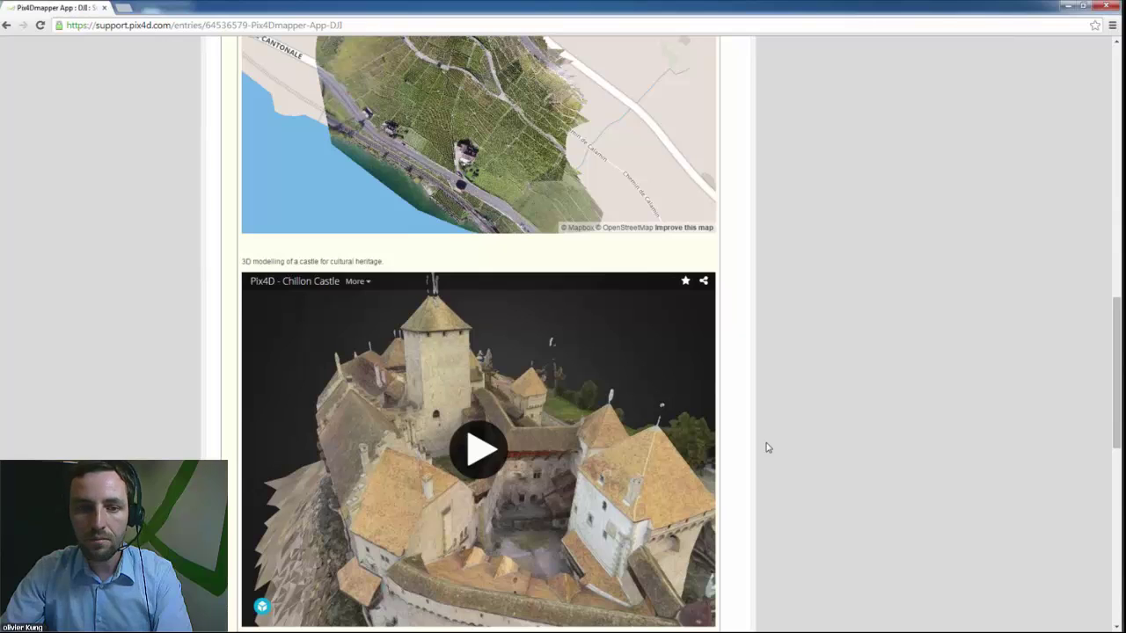
scroll(767, 442, up, 1)
scroll(534, 273, up, 3)
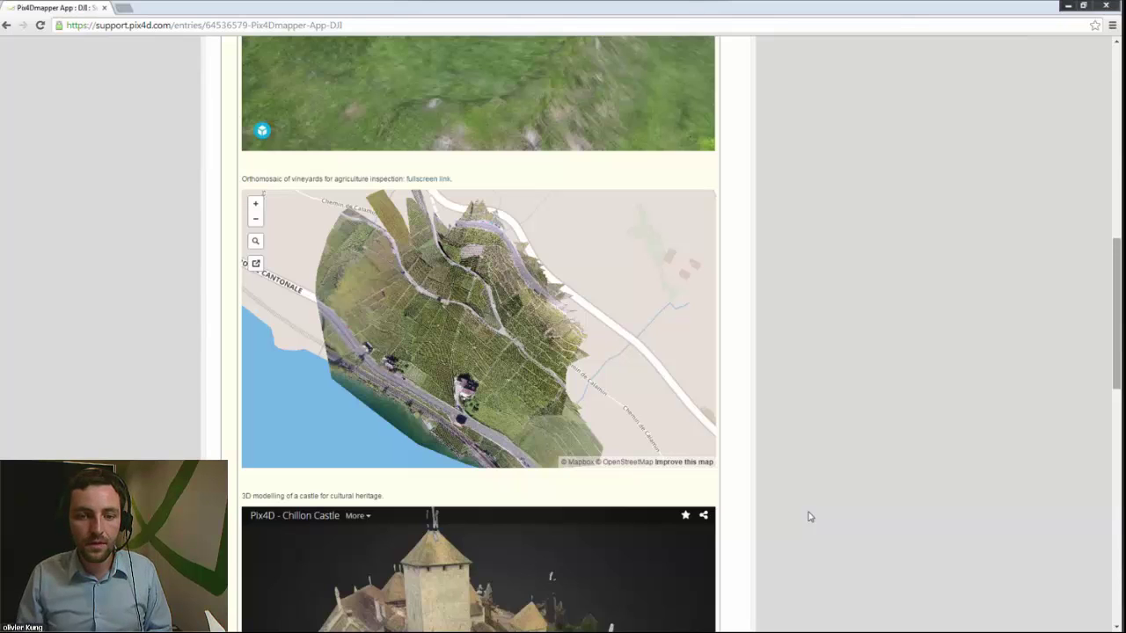
- Switch to the Pix4Dmapper project 20141113_mission00011 and inspect the densified point cloud of the lawn beside the green-roofed building
mouse_move(272, 626)
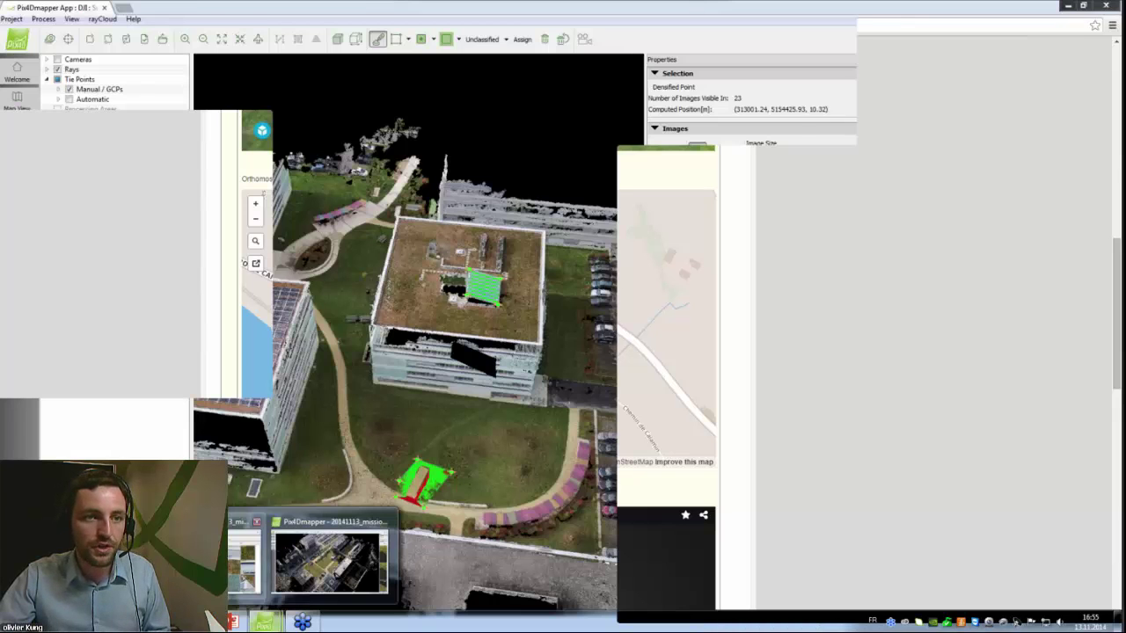
click(242, 561)
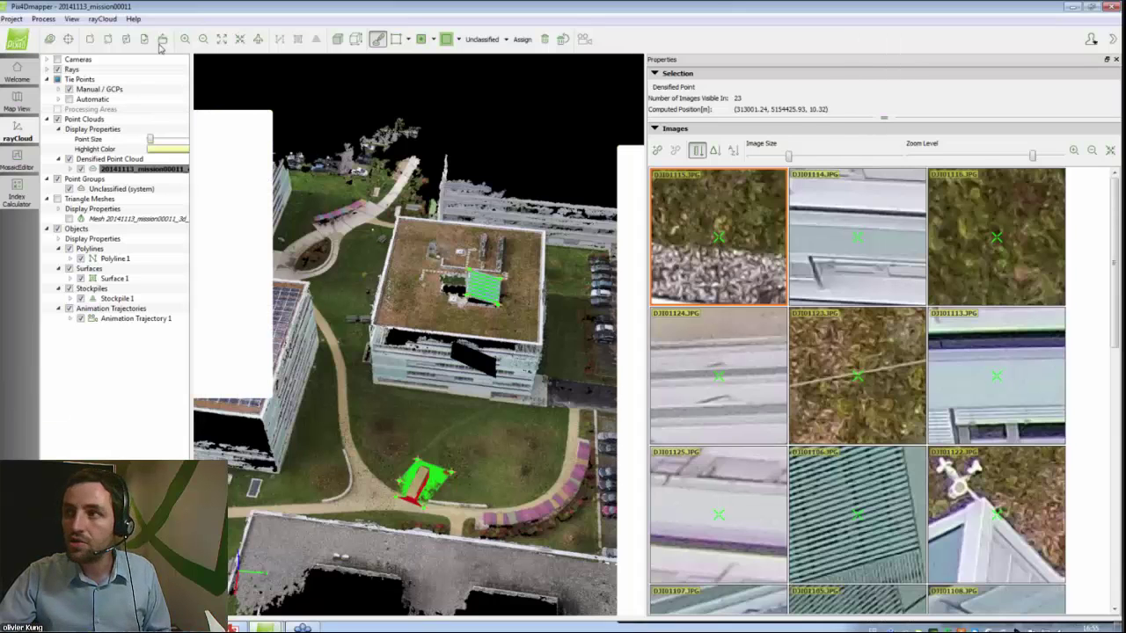
double_click(449, 397)
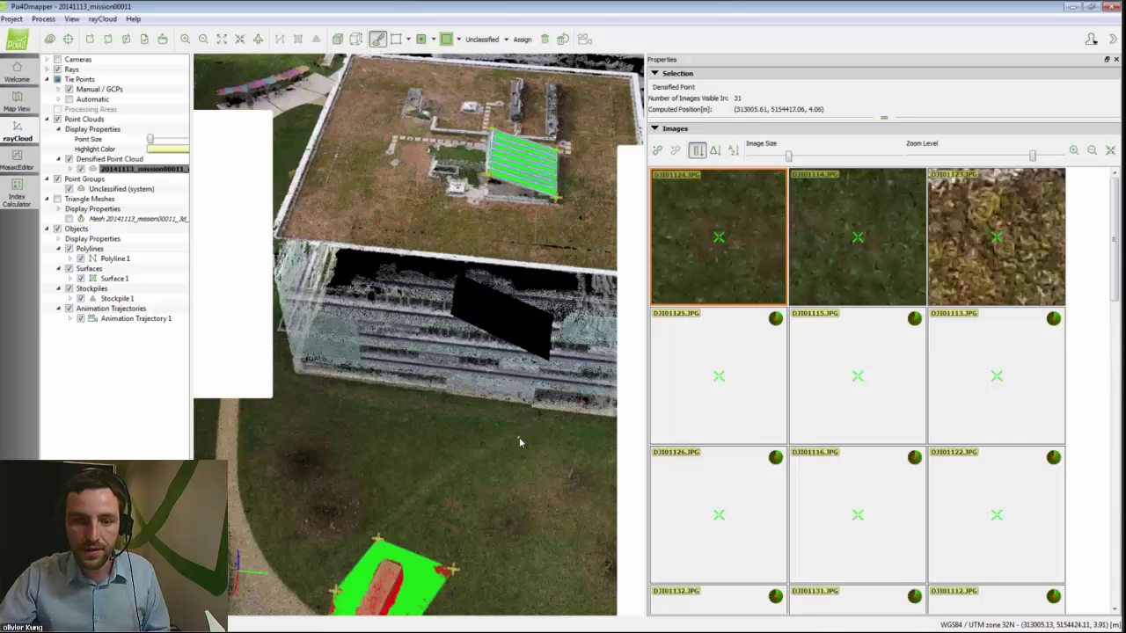
drag(518, 437, 658, 523)
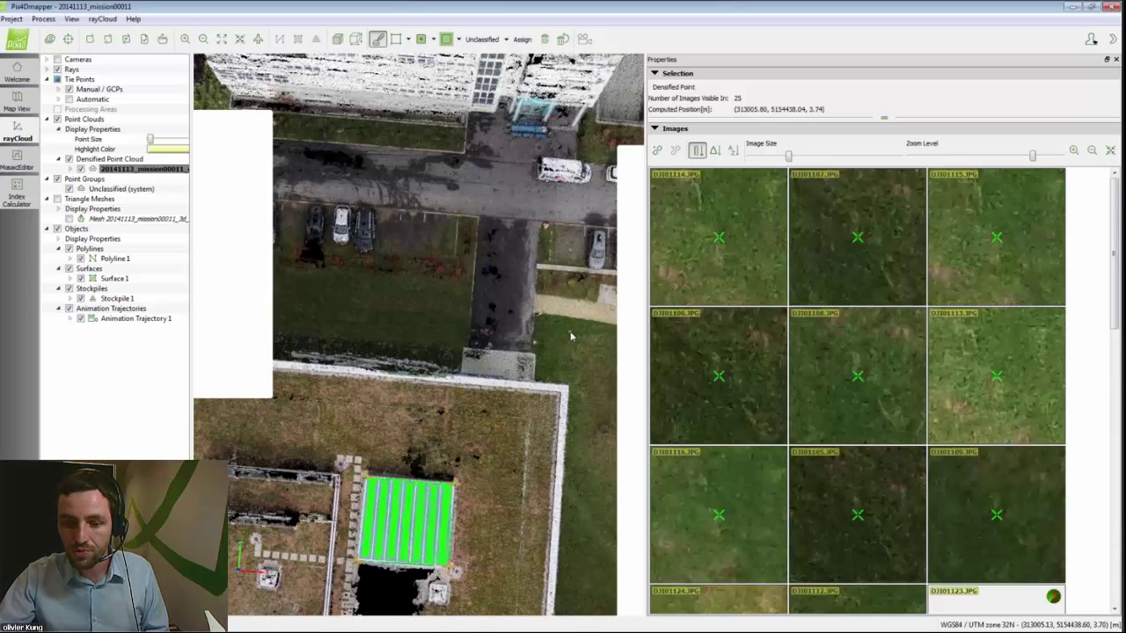
scroll(571, 335, up, 5)
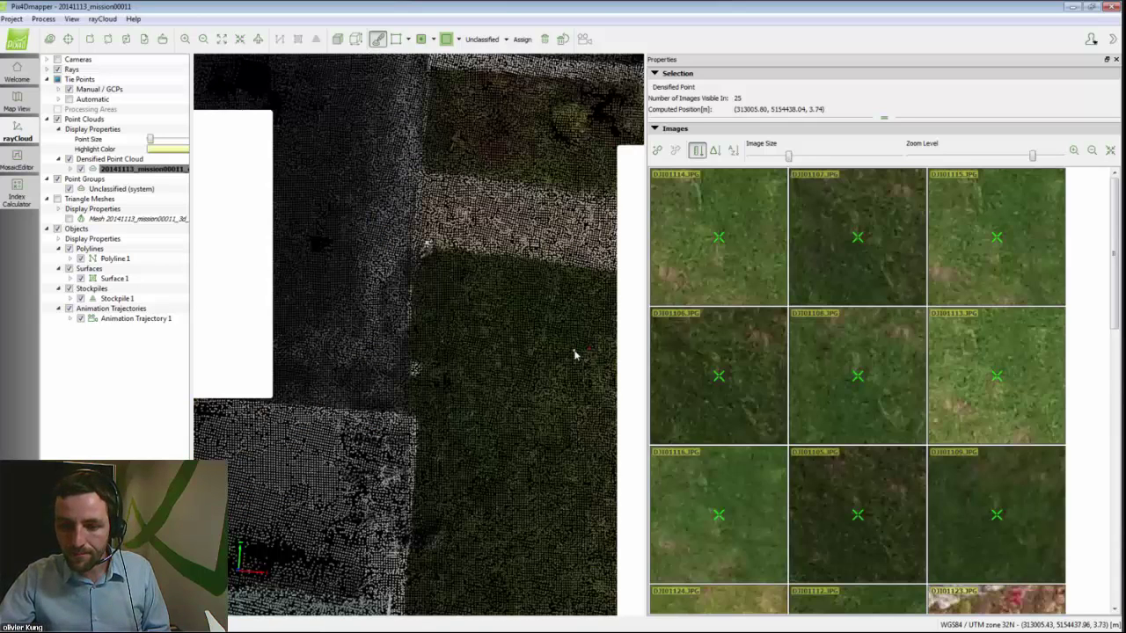
drag(573, 354, 425, 447)
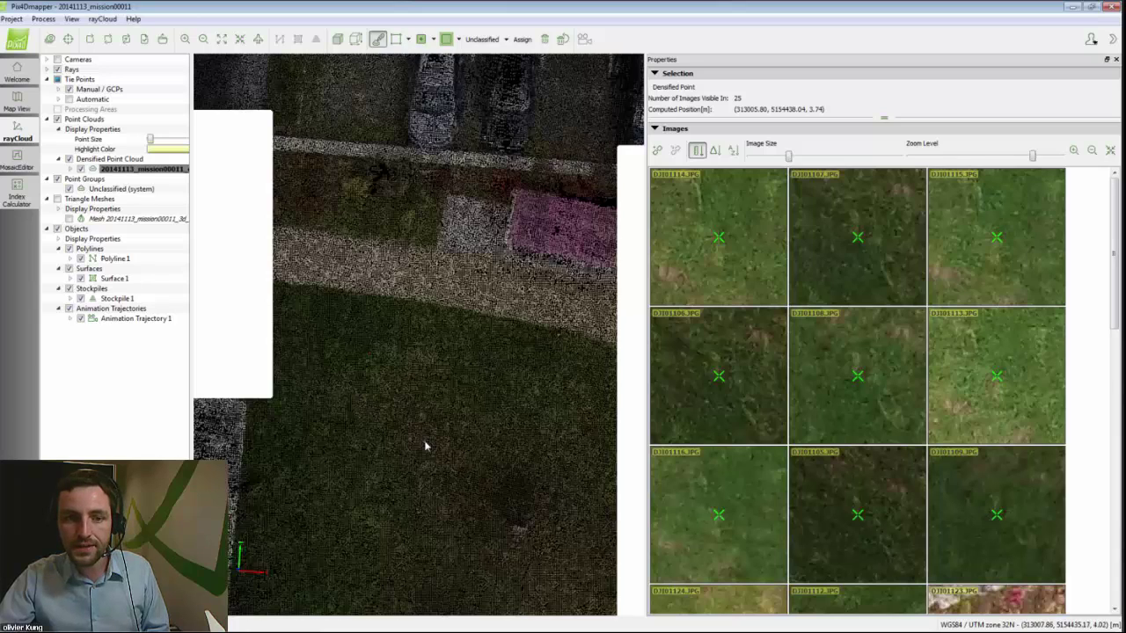
scroll(425, 447, down, 5)
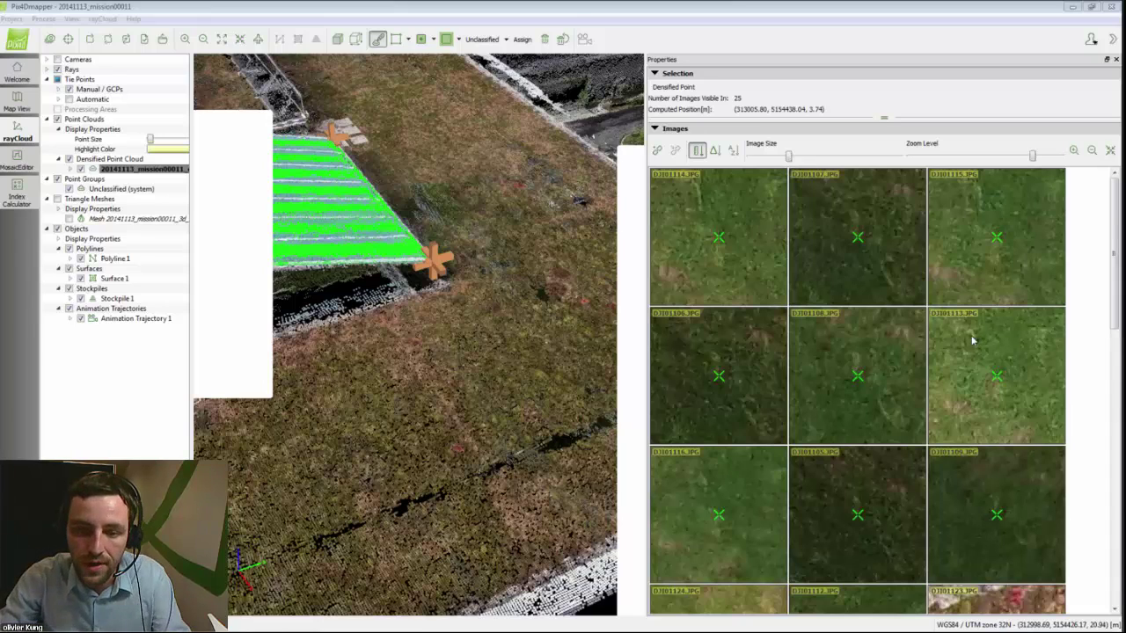
- Inspect the green-roofed building, its measured roof surface and the stockpile on the lawn from several angles in the rayCloud
click(376, 330)
drag(384, 334, 398, 334)
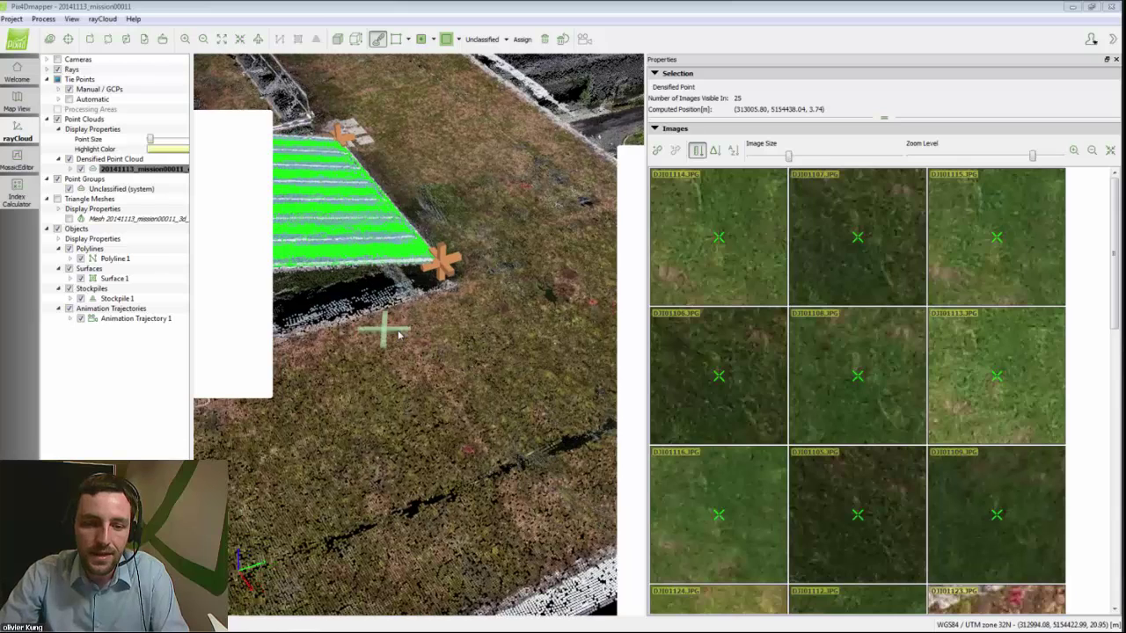
scroll(467, 364, down, 5)
middle_drag(467, 364, 568, 394)
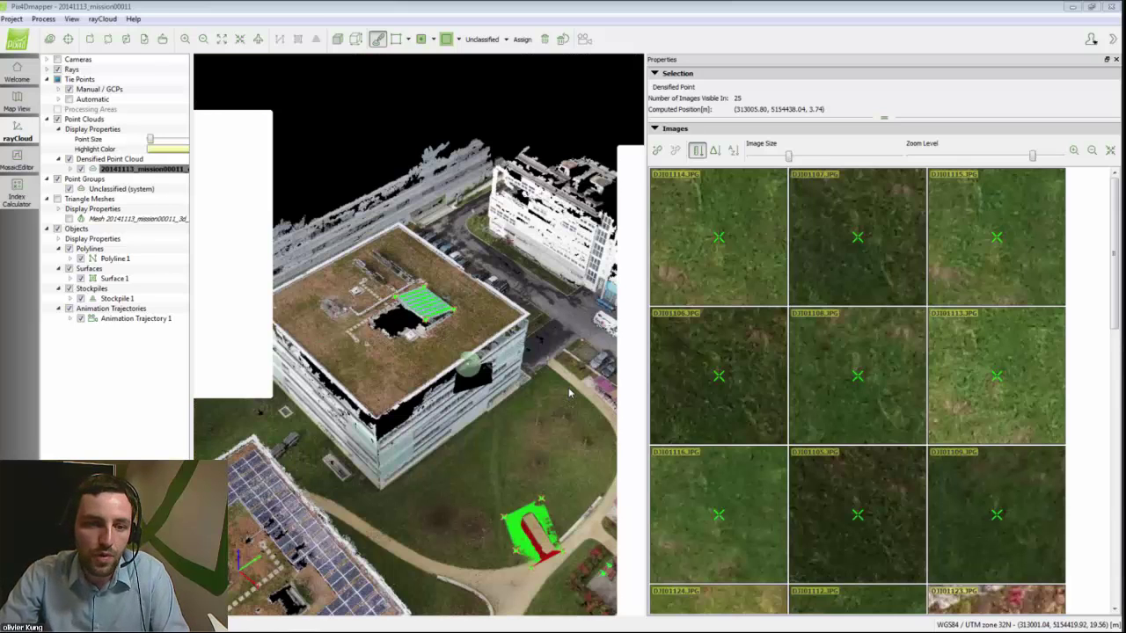
drag(568, 387, 510, 334)
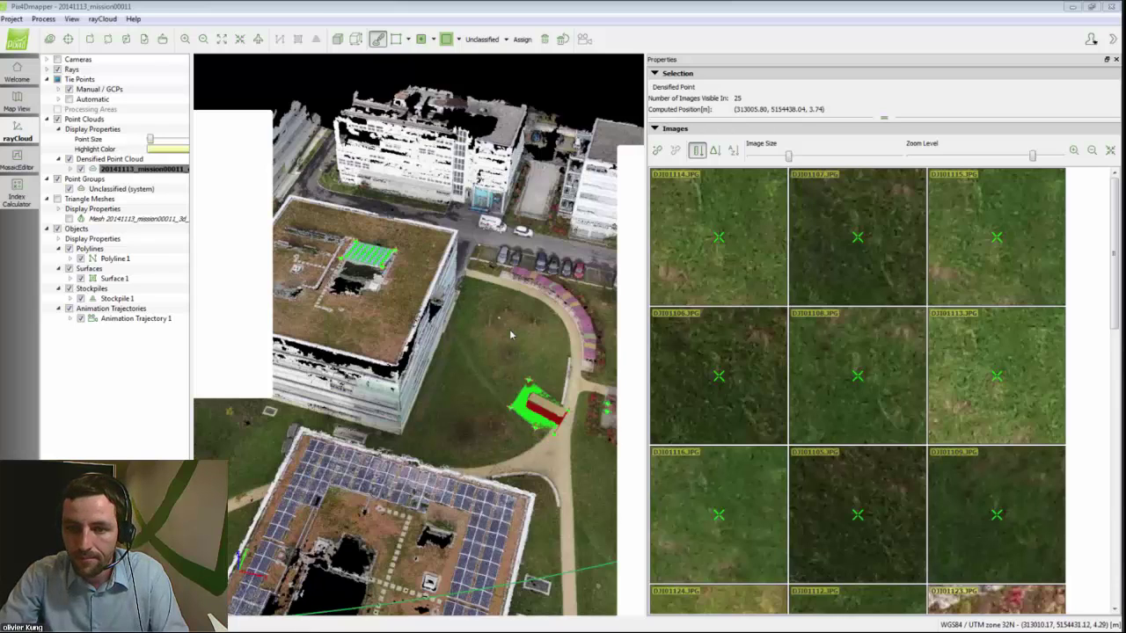
scroll(510, 334, up, 3)
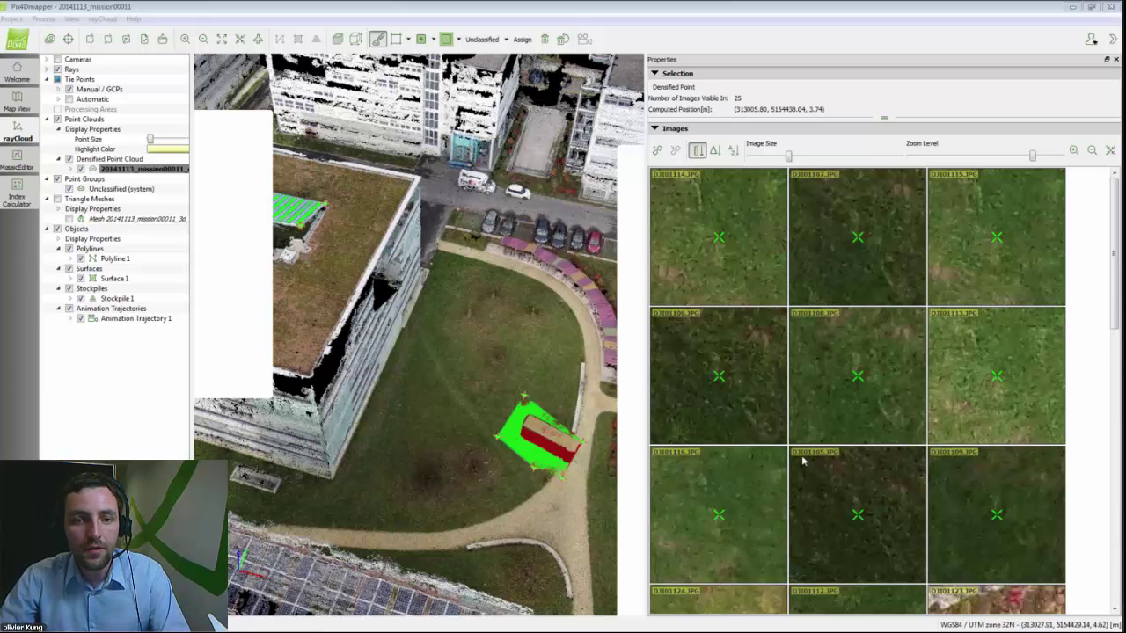
click(494, 366)
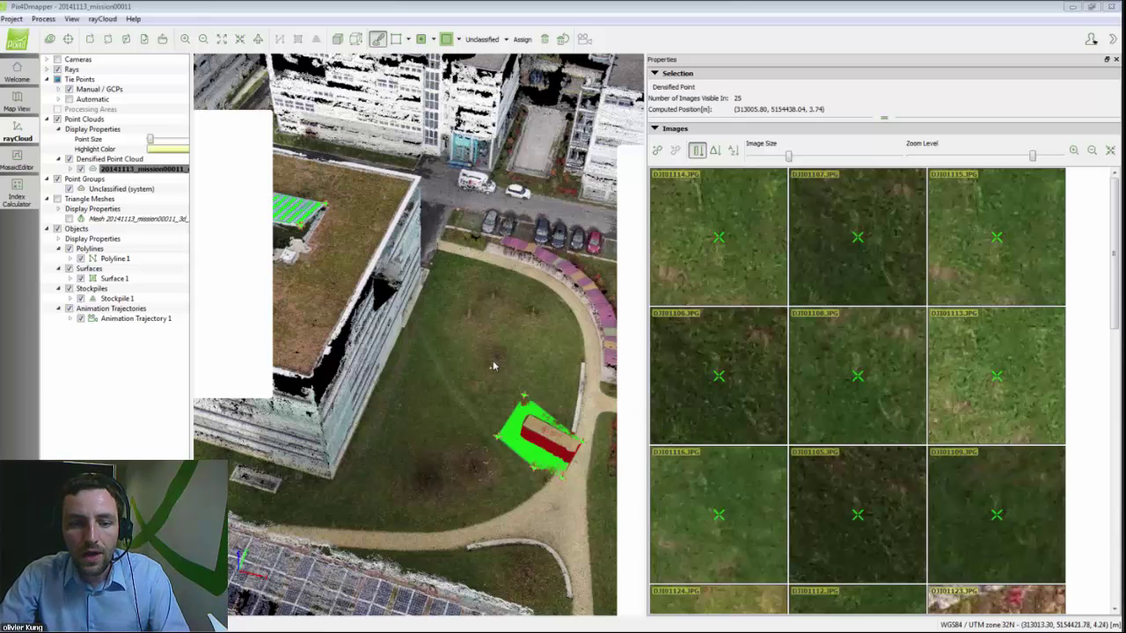
drag(493, 366, 359, 411)
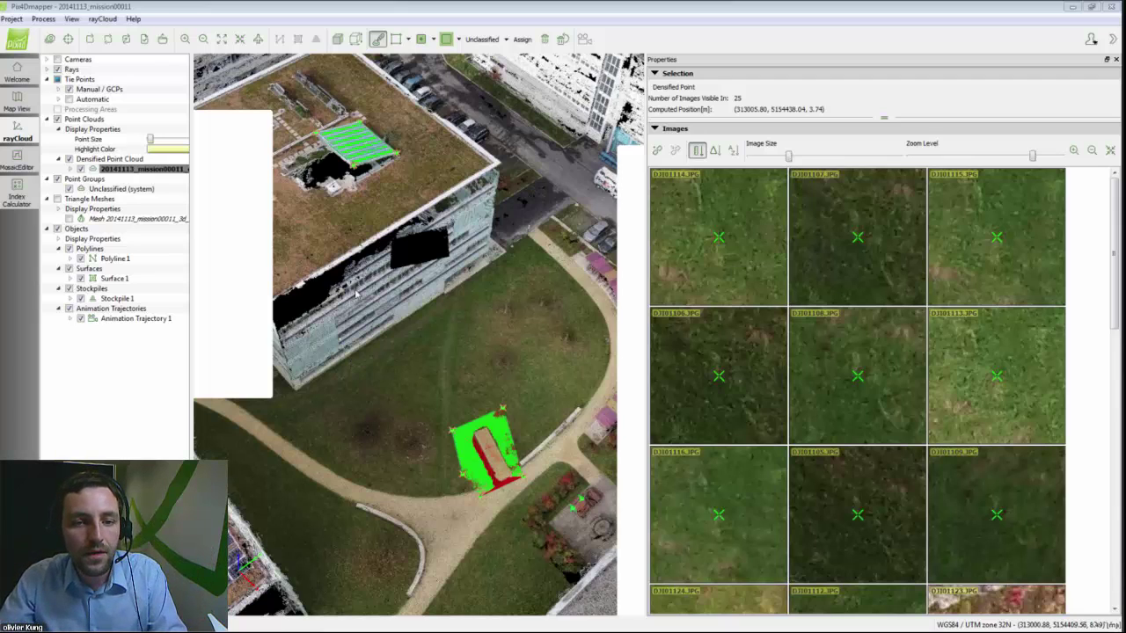
drag(365, 298, 380, 311)
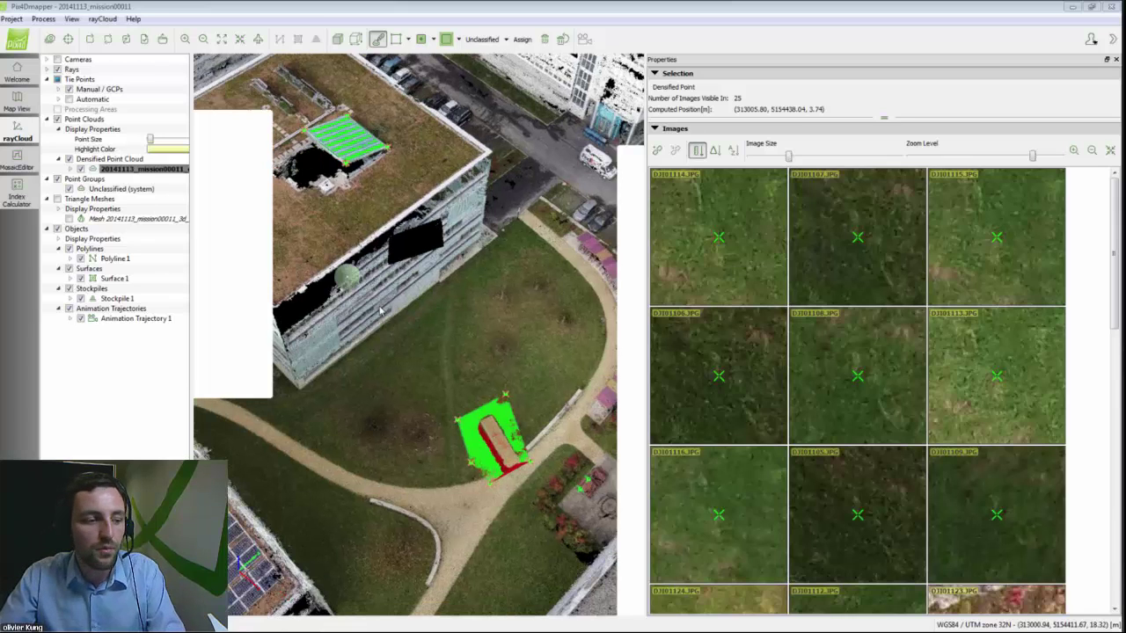
drag(474, 355, 471, 355)
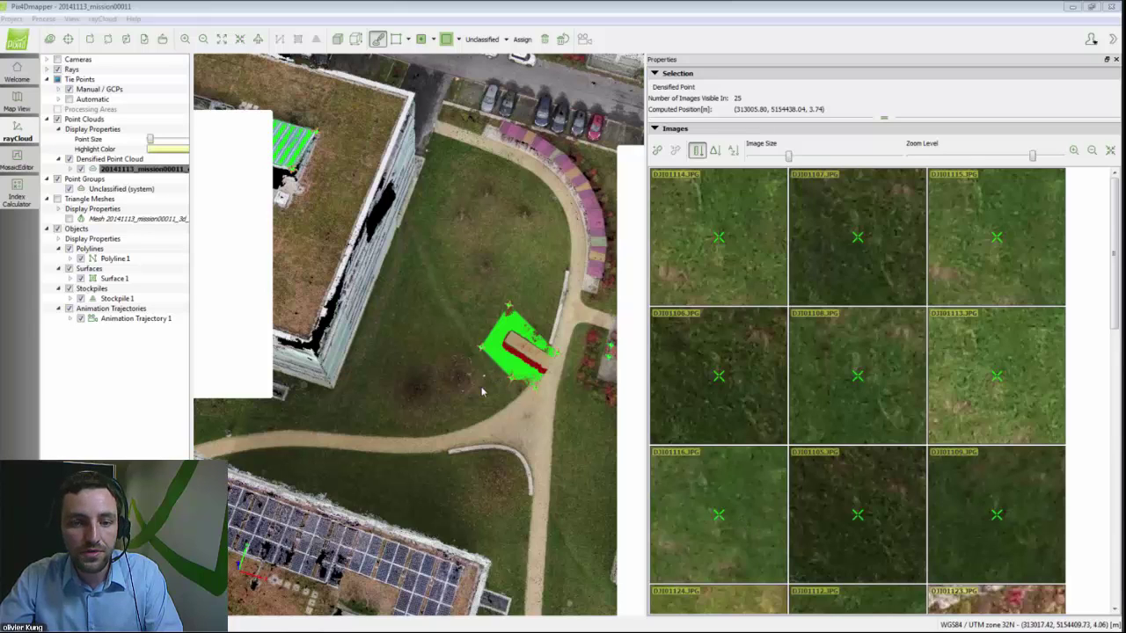
drag(482, 392, 478, 231)
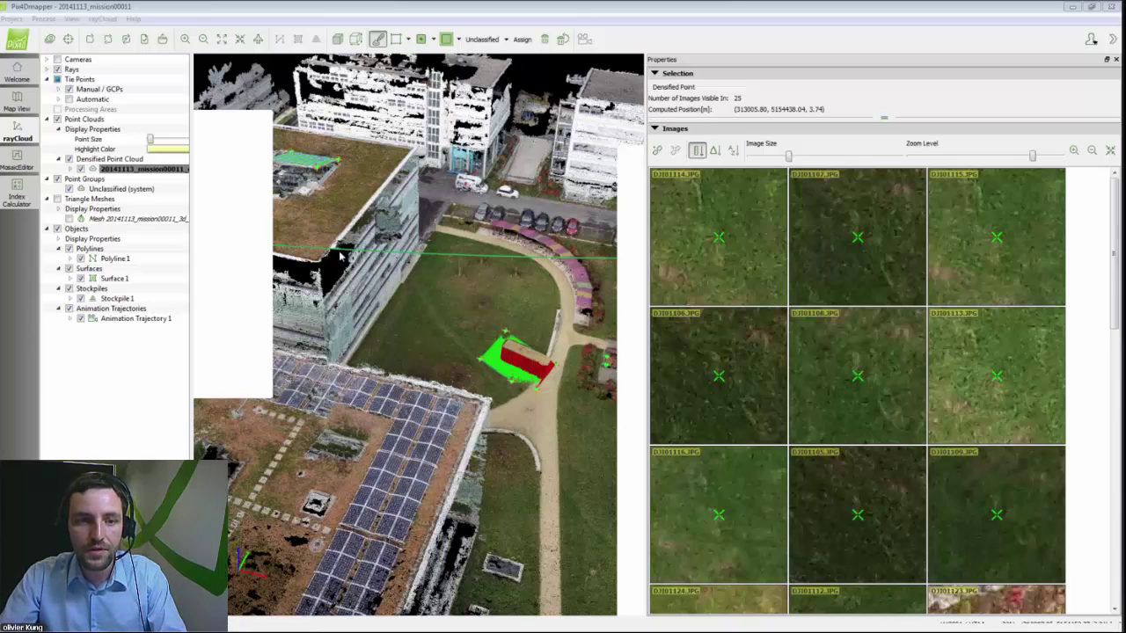
- Clear the densified point selection and display the cameras over the whole mission's point cloud
click(541, 79)
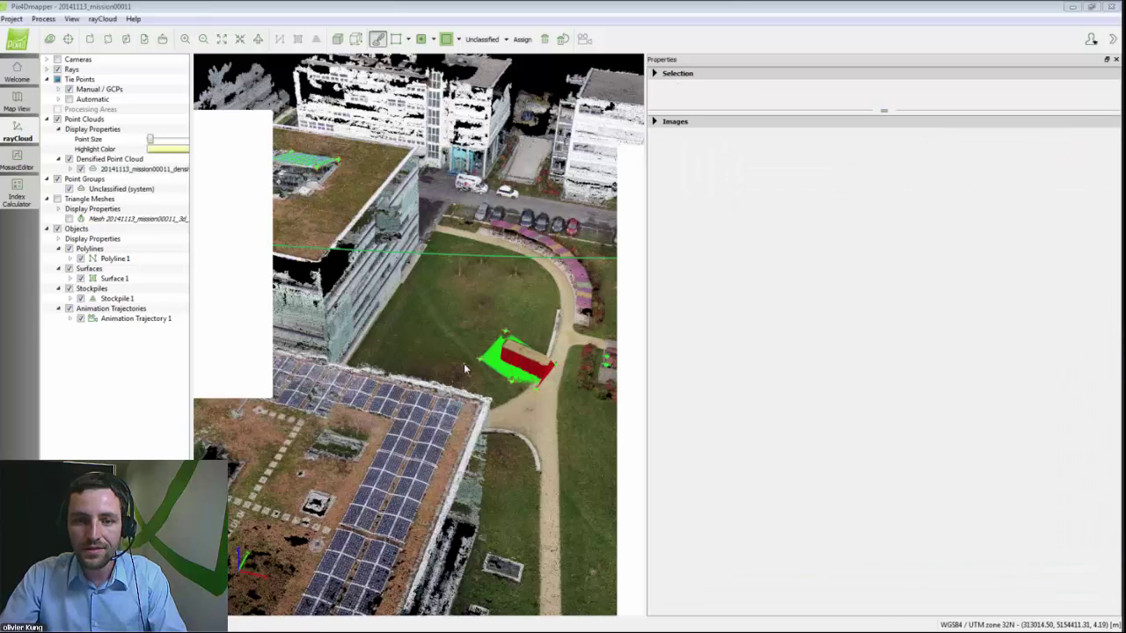
click(1109, 489)
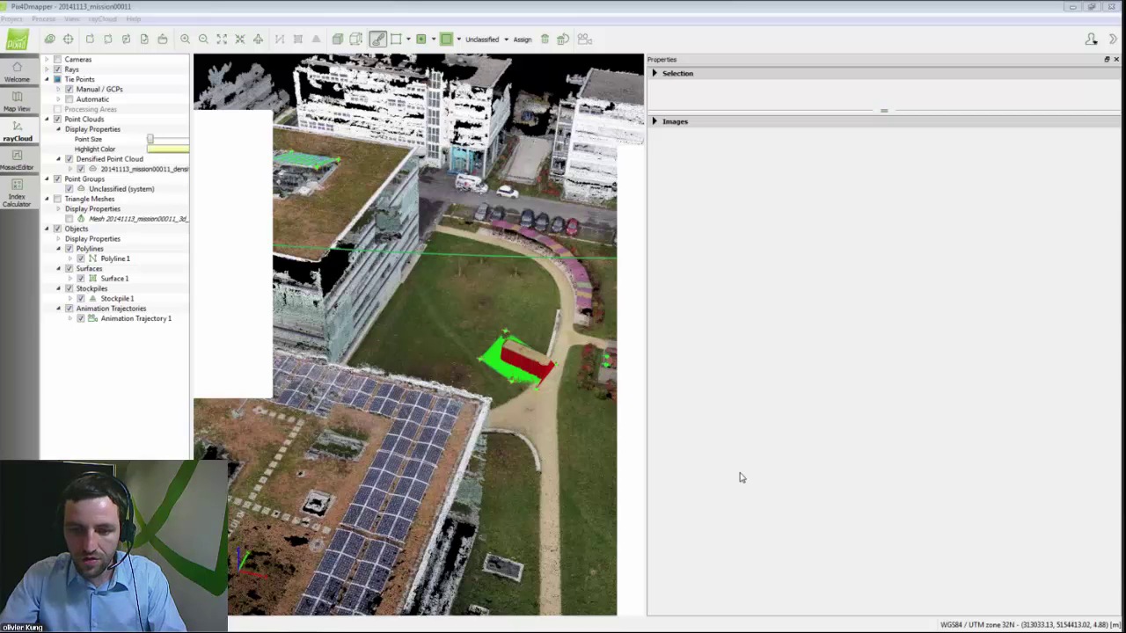
click(441, 334)
drag(441, 335, 484, 338)
scroll(484, 339, down, 10)
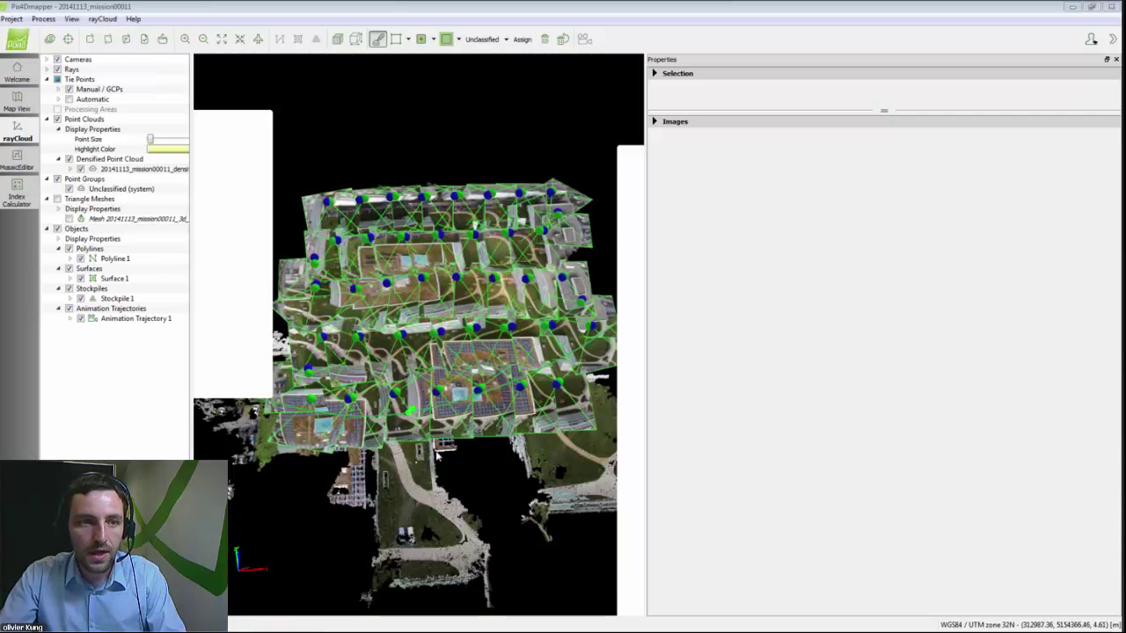
- Open the project's Quality Report and highlight the time for initial processing in the summary
click(161, 39)
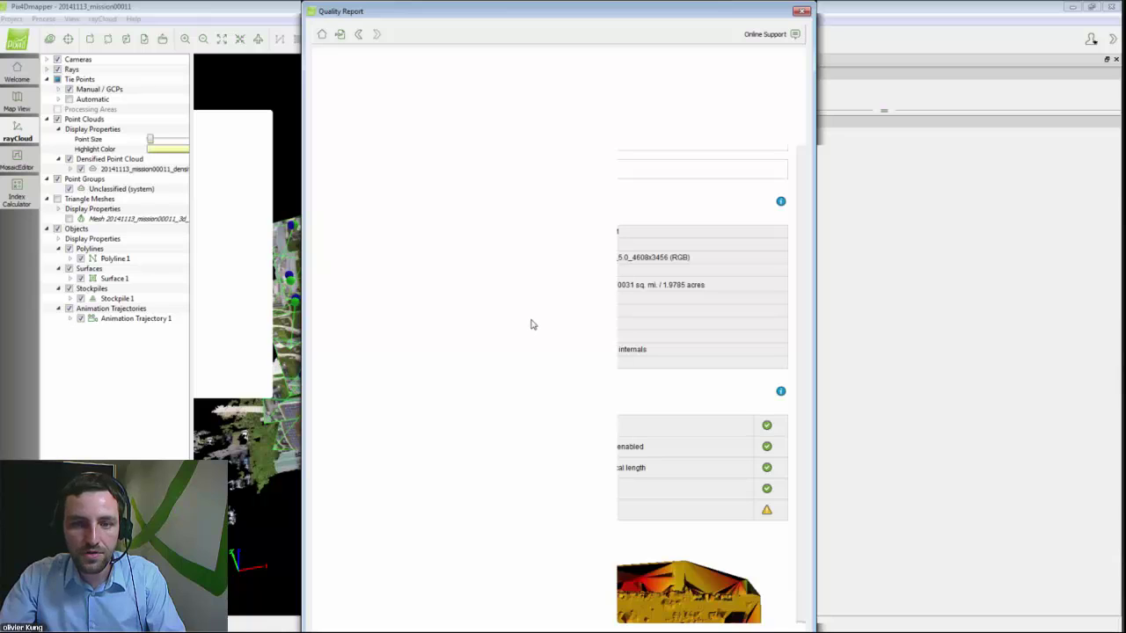
scroll(543, 340, down, 1)
scroll(543, 339, down, 1)
drag(533, 291, 570, 291)
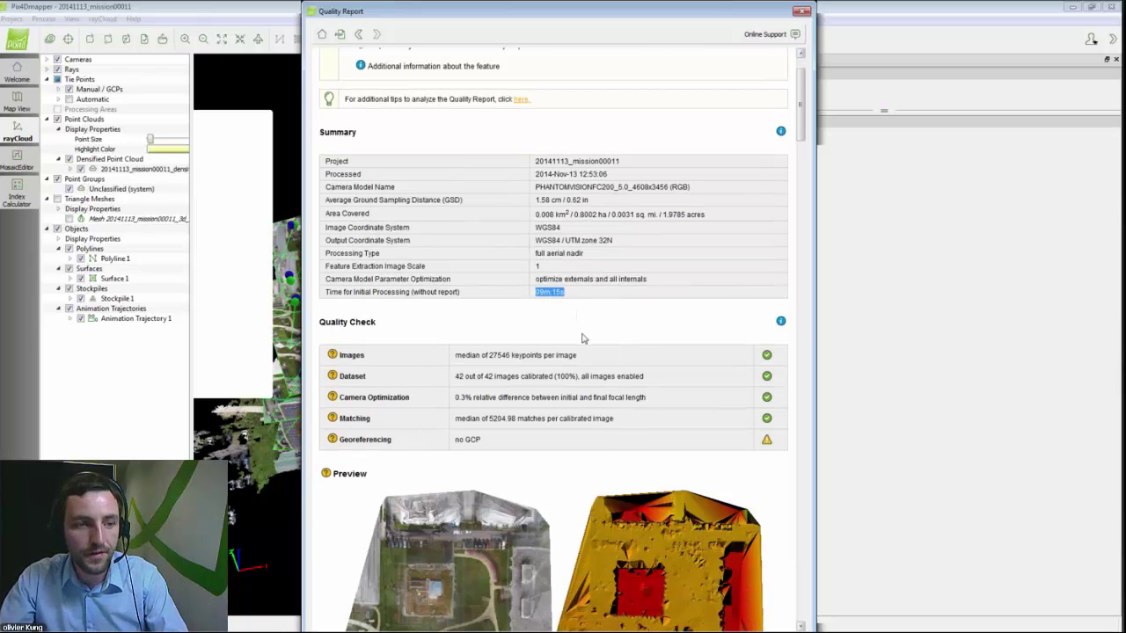
- Review the report down to Point Cloud Densification details, highlight the densification and filtering time, and close the report
scroll(581, 338, down, 3)
scroll(585, 401, down, 20)
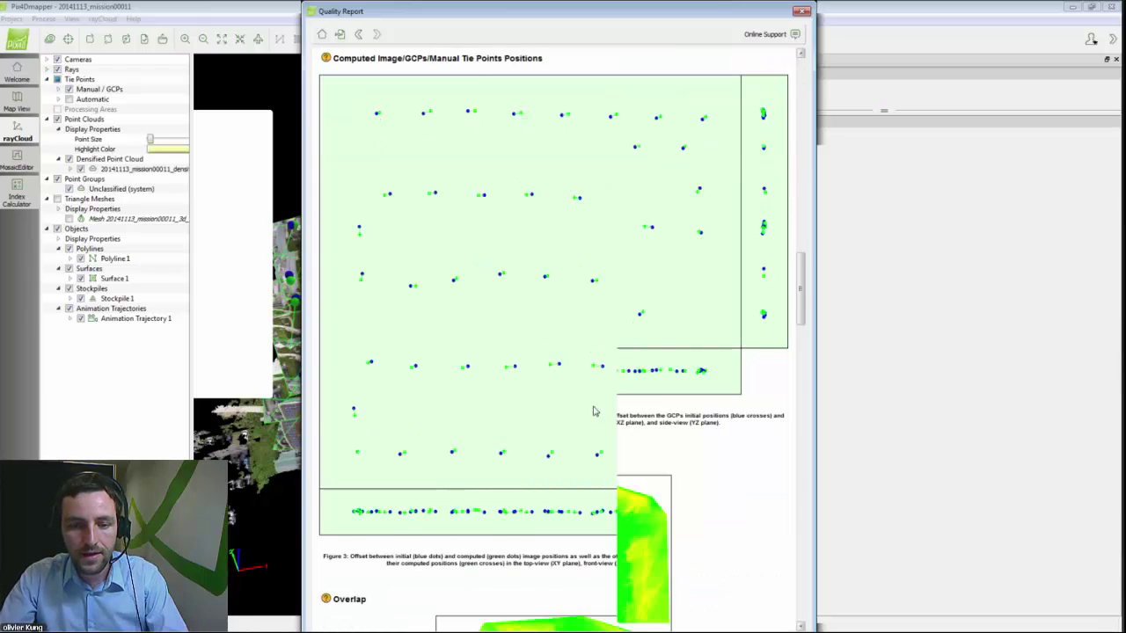
scroll(585, 401, down, 20)
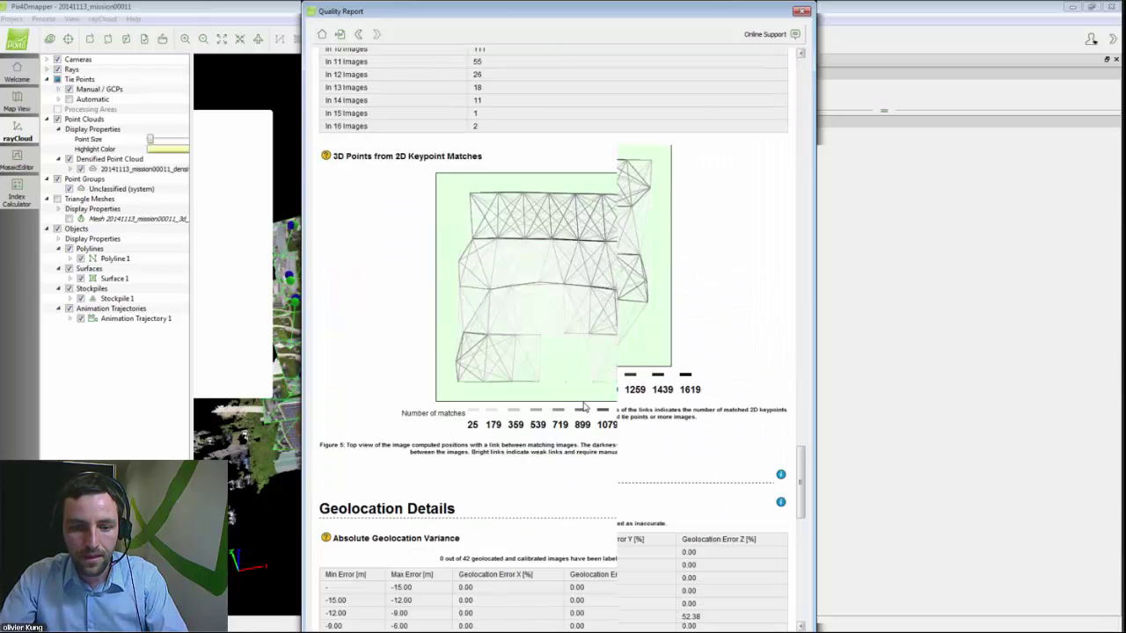
drag(608, 555, 623, 559)
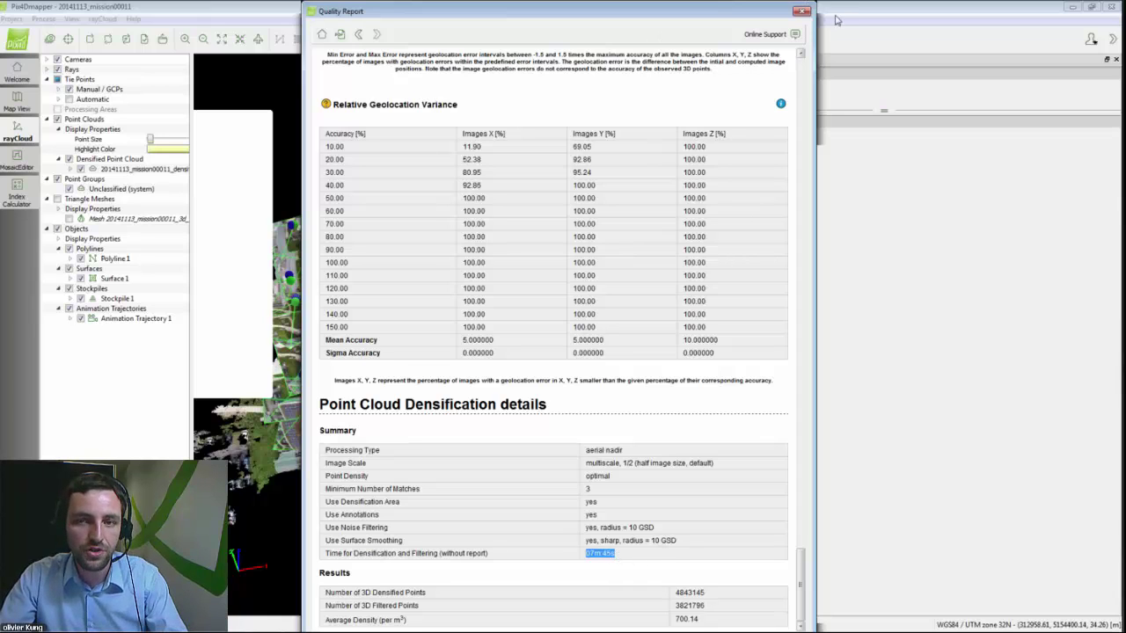
click(801, 11)
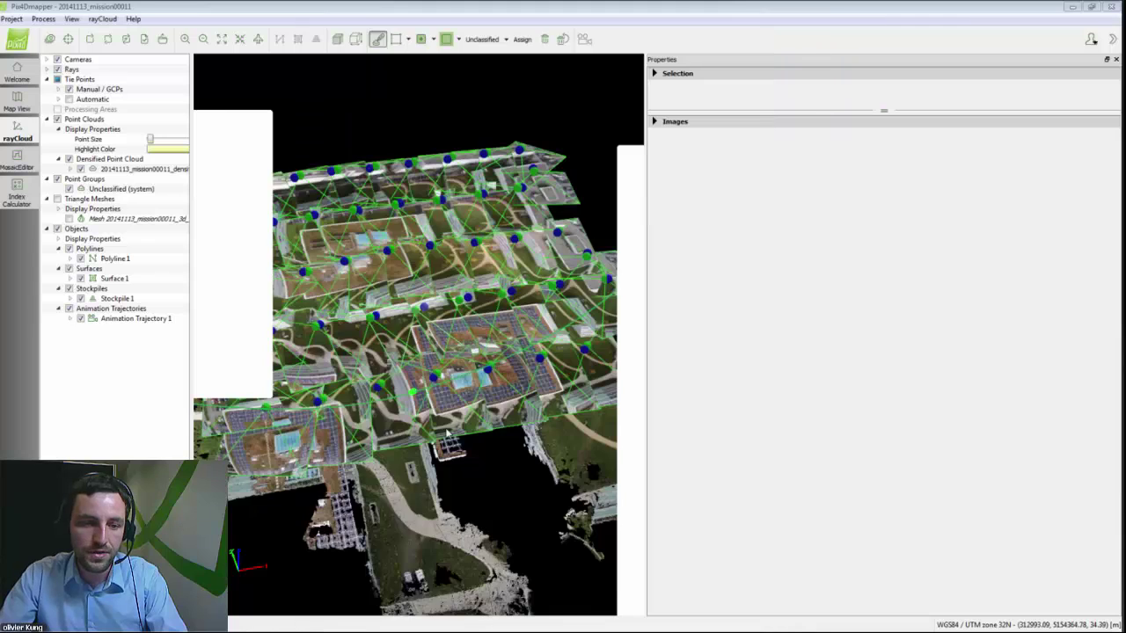
- Try an arbitrary output coordinate system with ft as its unit, and dismiss the change
drag(431, 418, 629, 448)
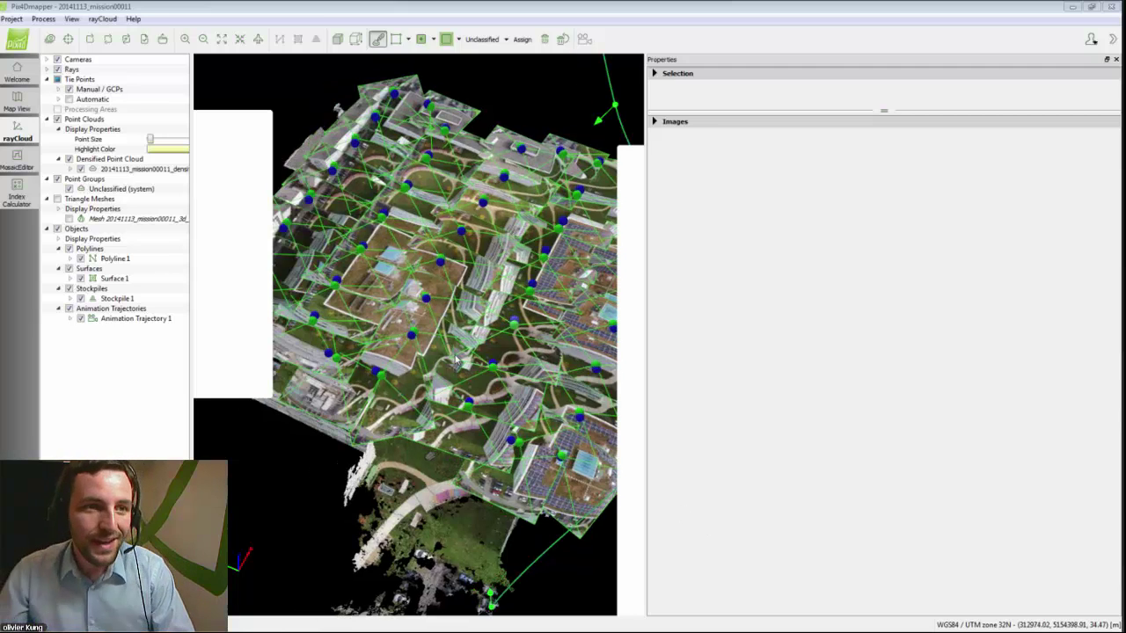
click(10, 18)
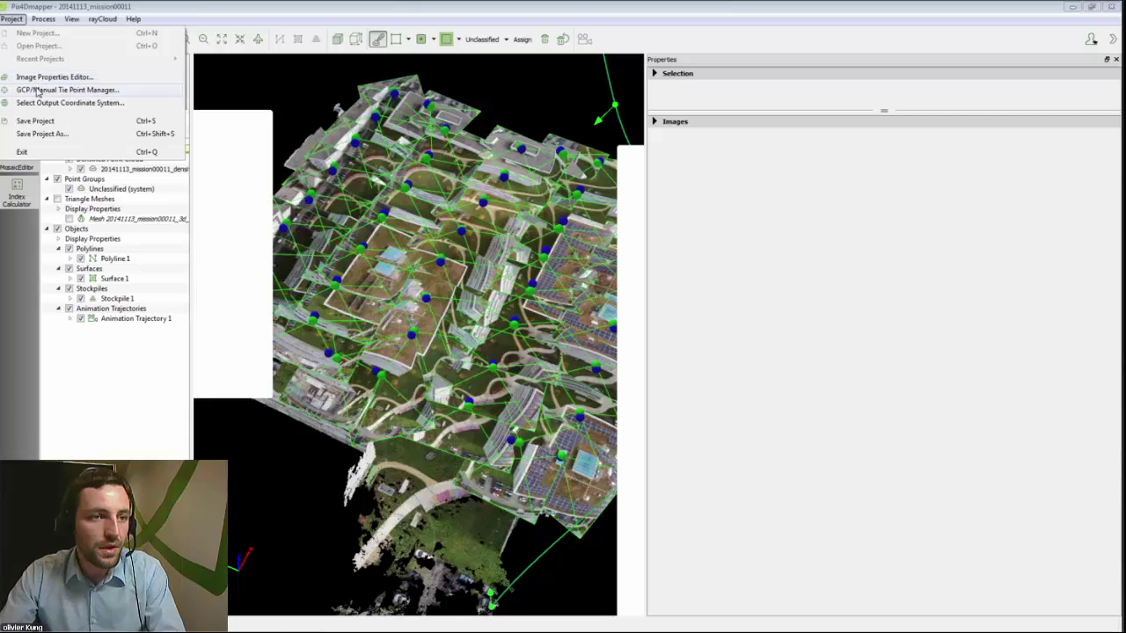
click(47, 103)
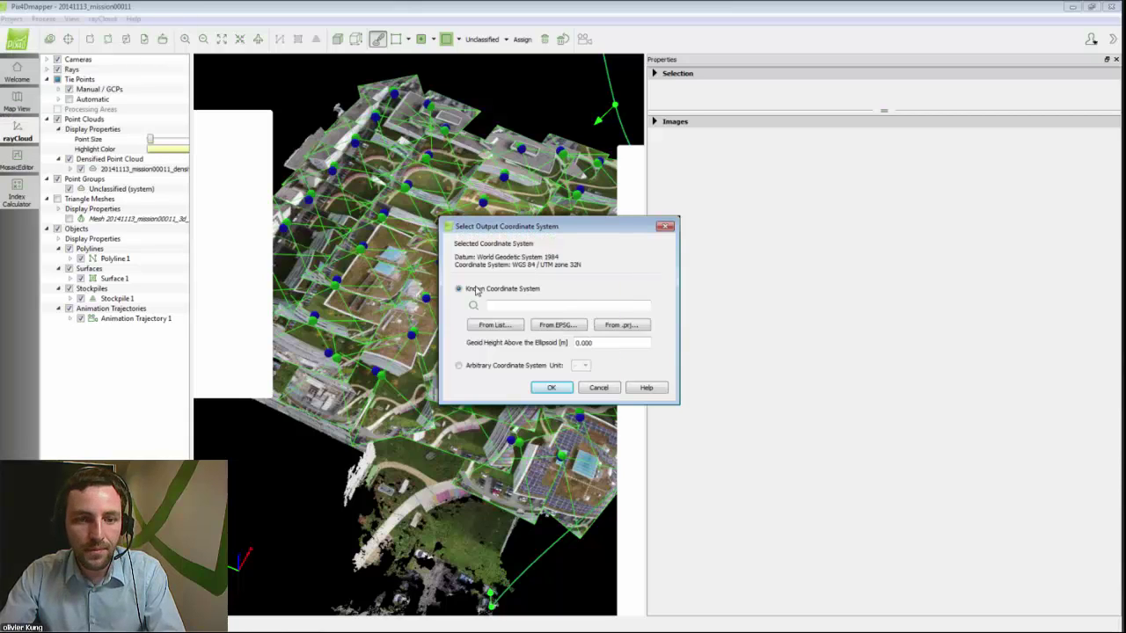
click(482, 366)
click(581, 348)
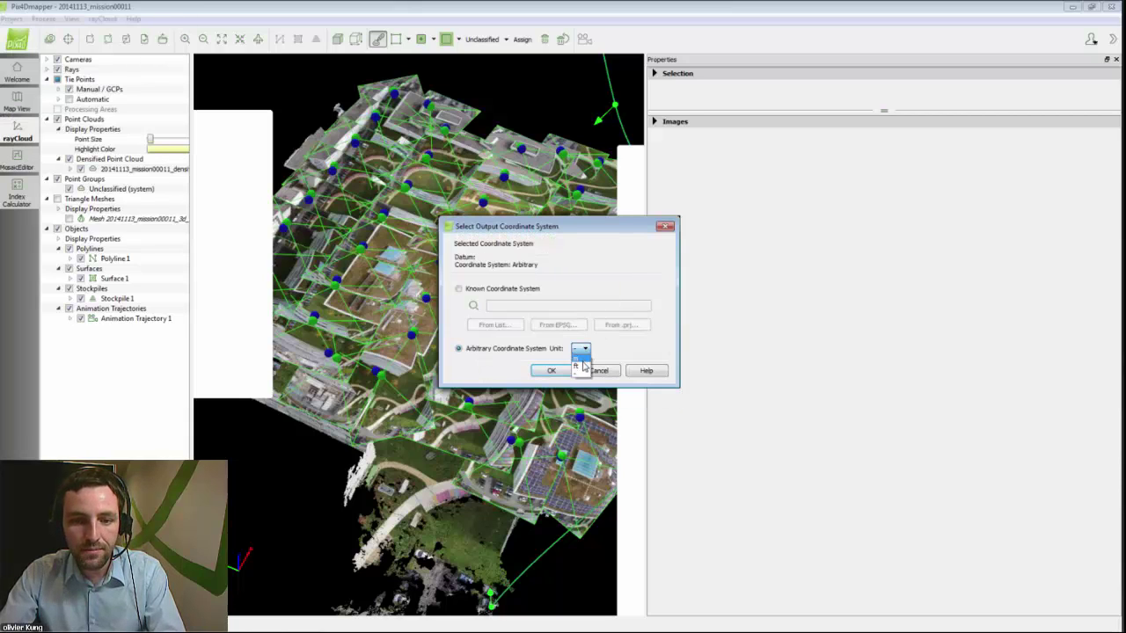
click(584, 372)
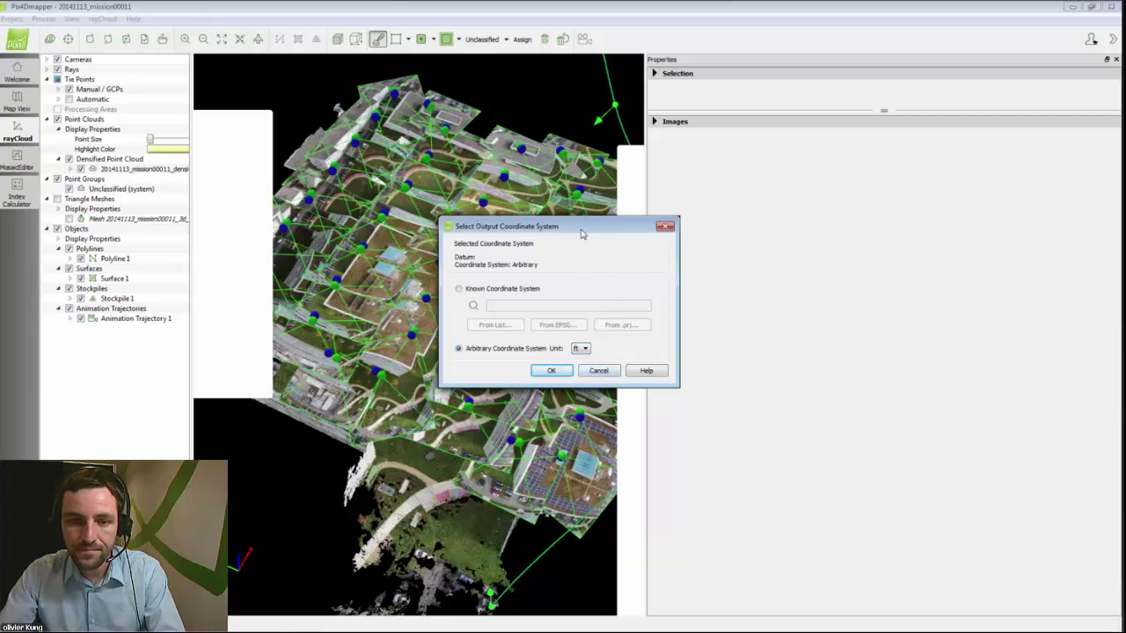
drag(586, 231, 447, 145)
click(460, 286)
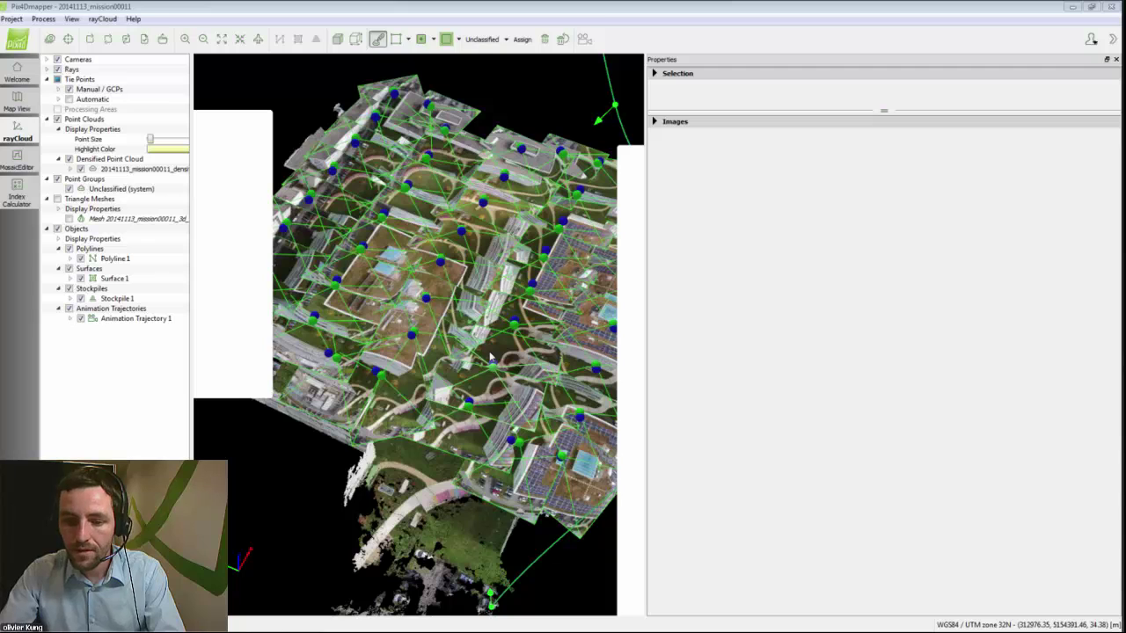
drag(490, 356, 554, 174)
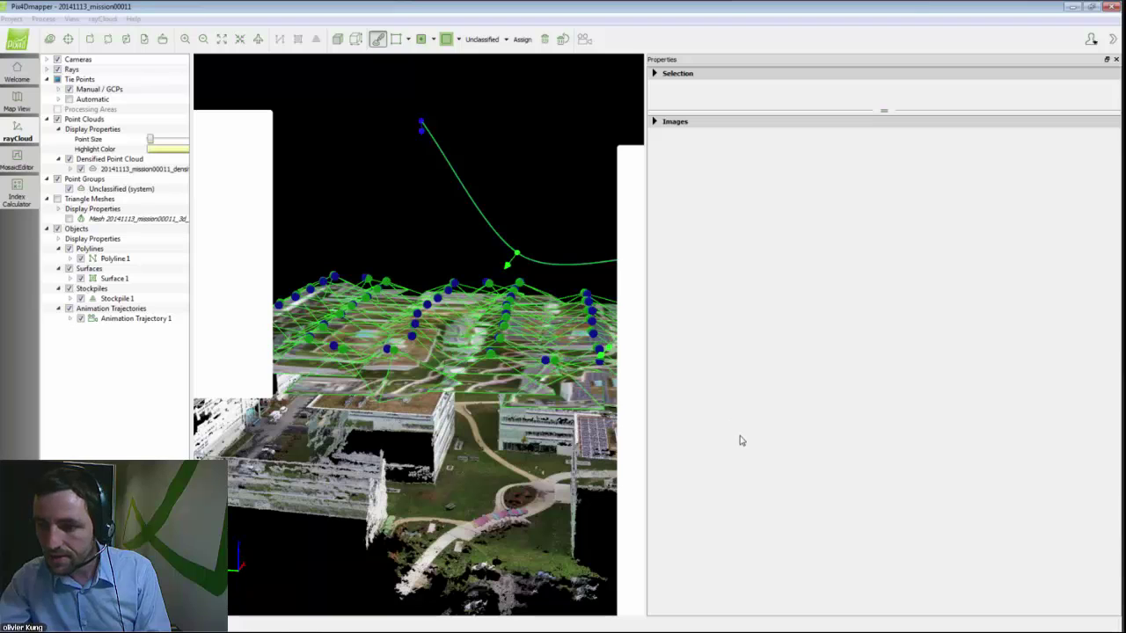
mouse_move(846, 631)
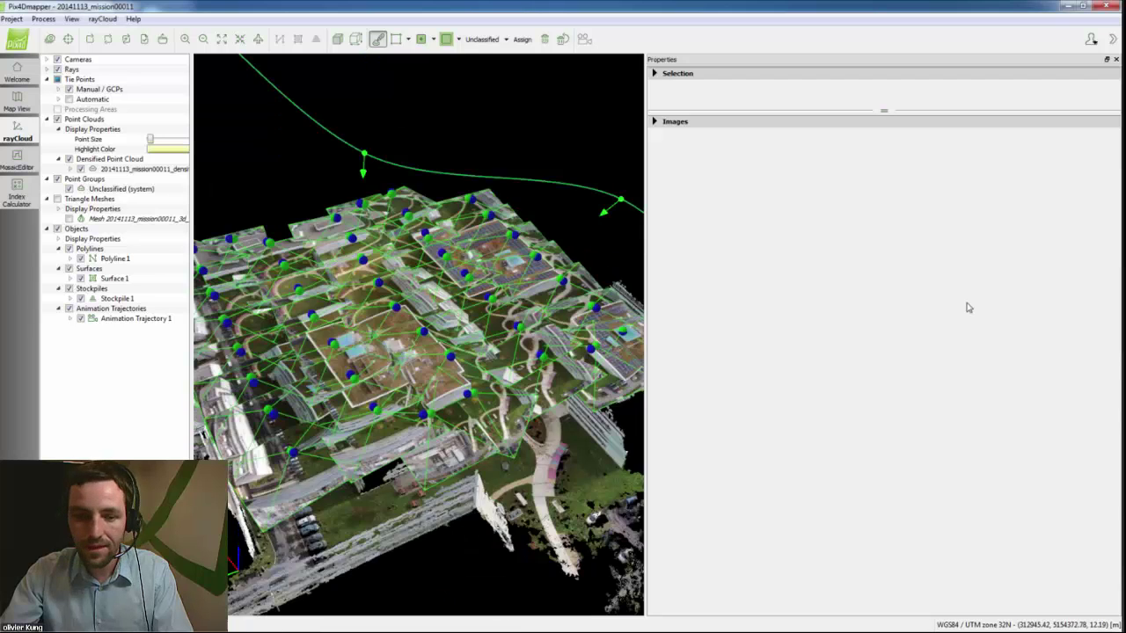
drag(488, 415, 461, 378)
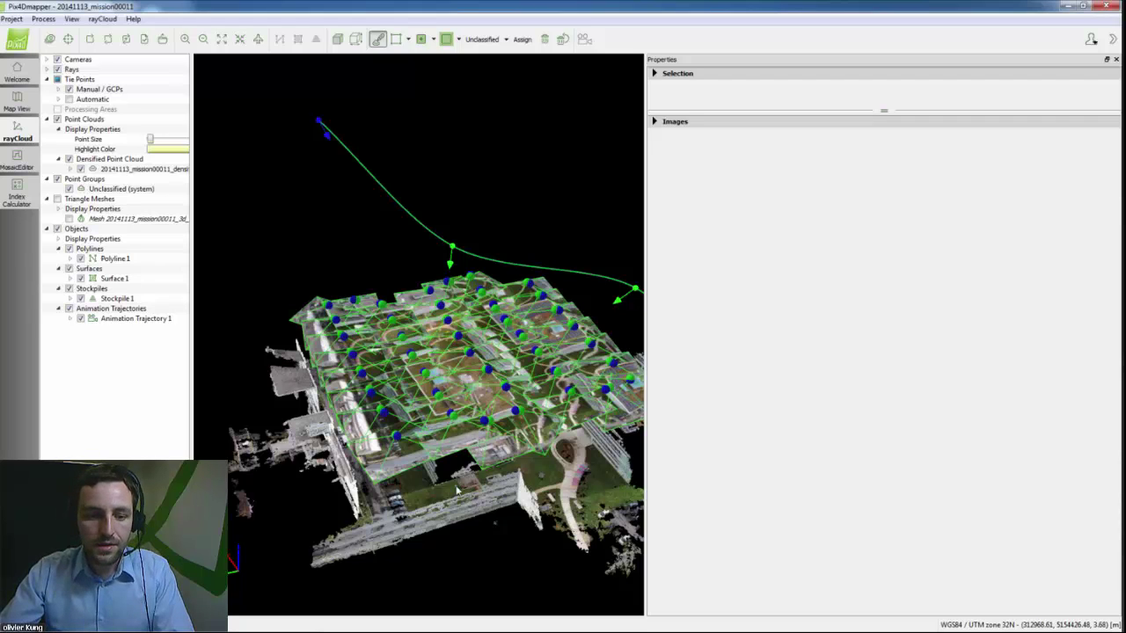
drag(462, 492, 574, 449)
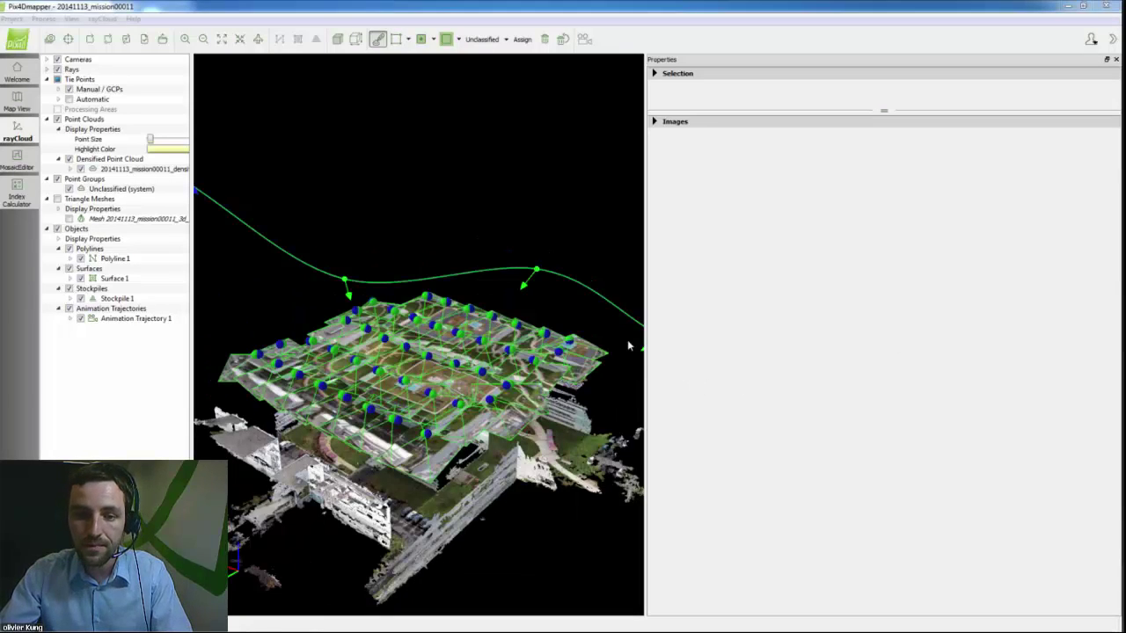
drag(380, 477, 437, 475)
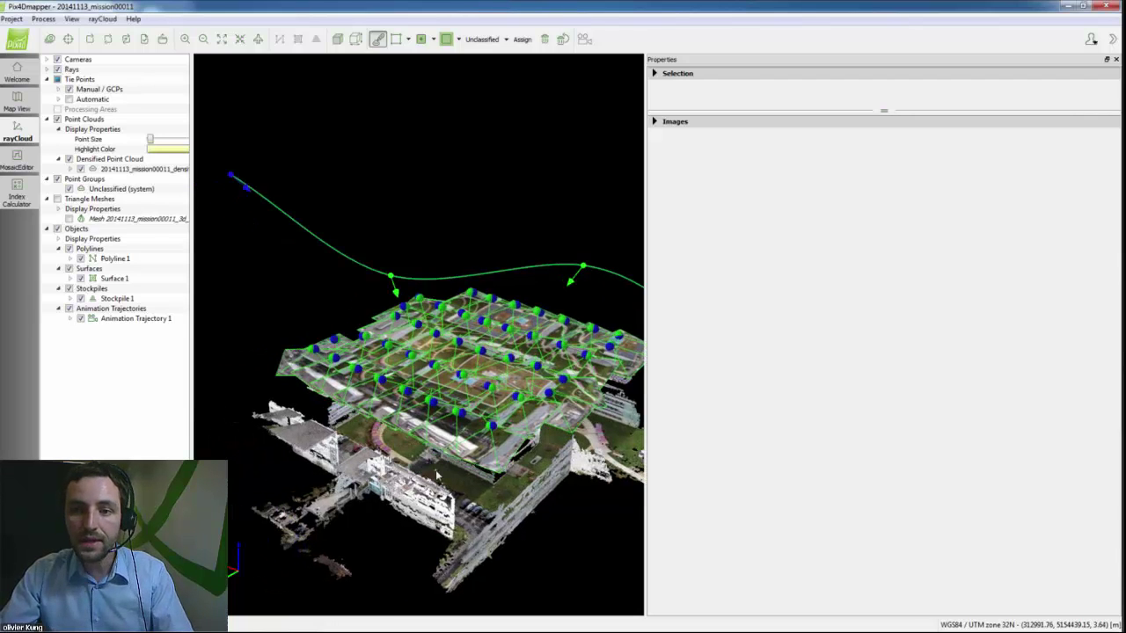